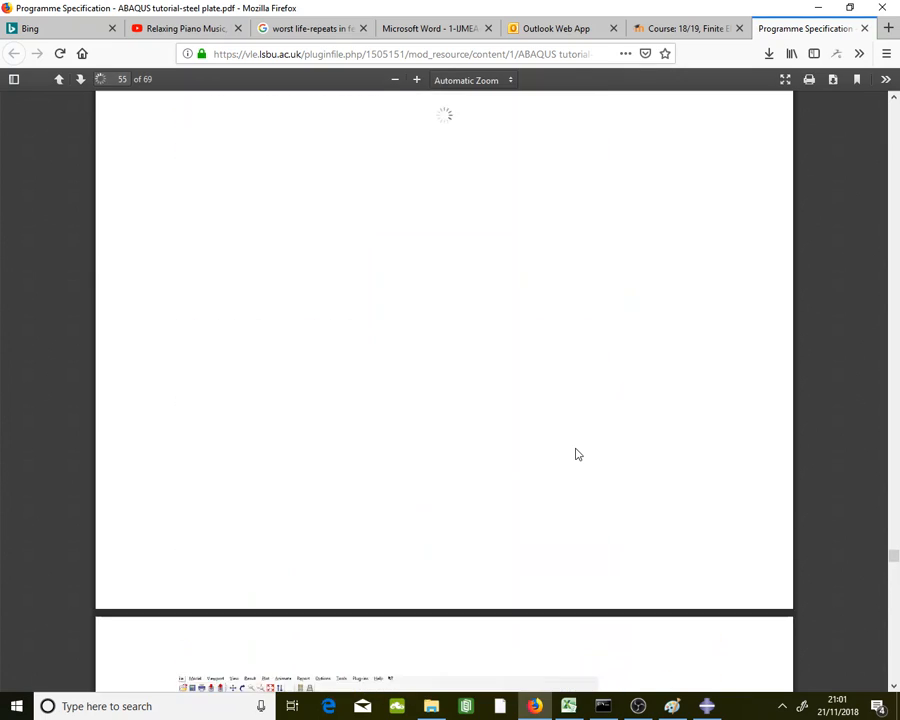
# - Find and read the Case 2 instructions in the steel plate tutorial PDF, covering the uniformly distributed load on the edge y=400
pyautogui.scroll(10, 576, 454)
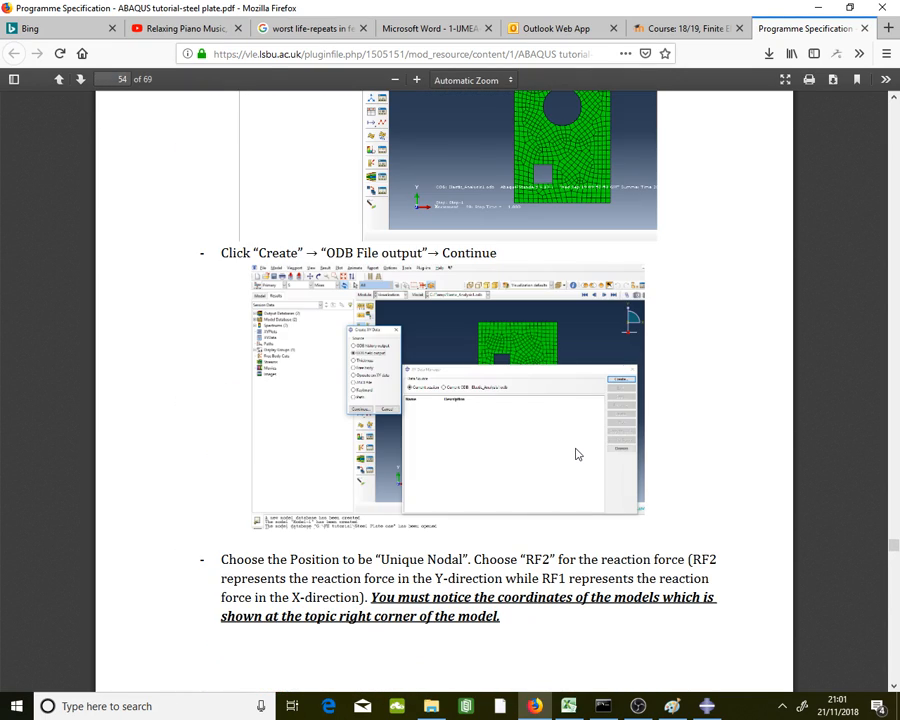
pyautogui.scroll(5, 576, 454)
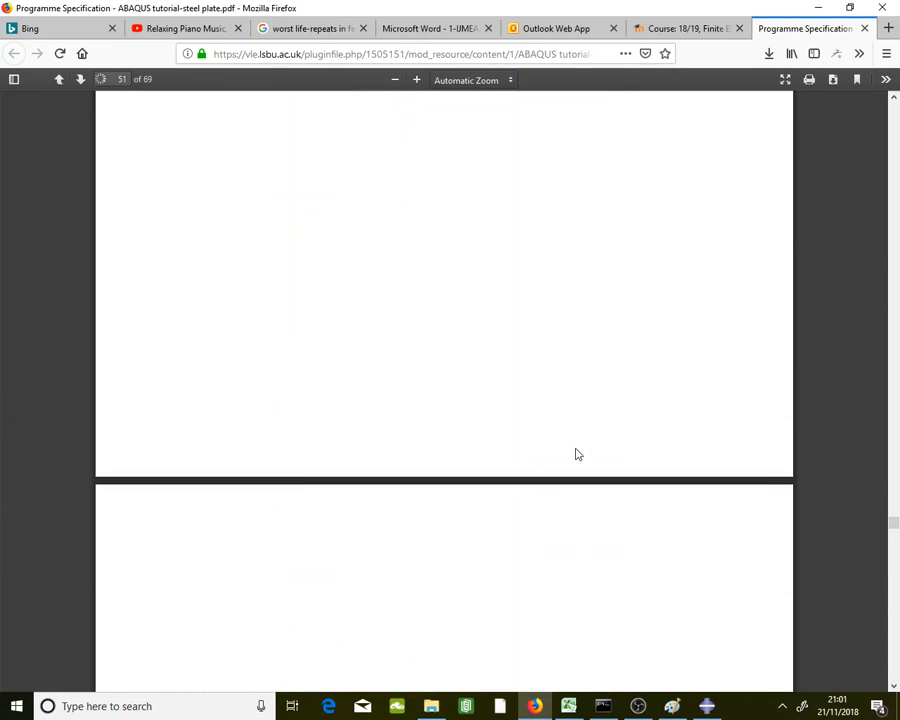
pyautogui.scroll(-3, 696, 480)
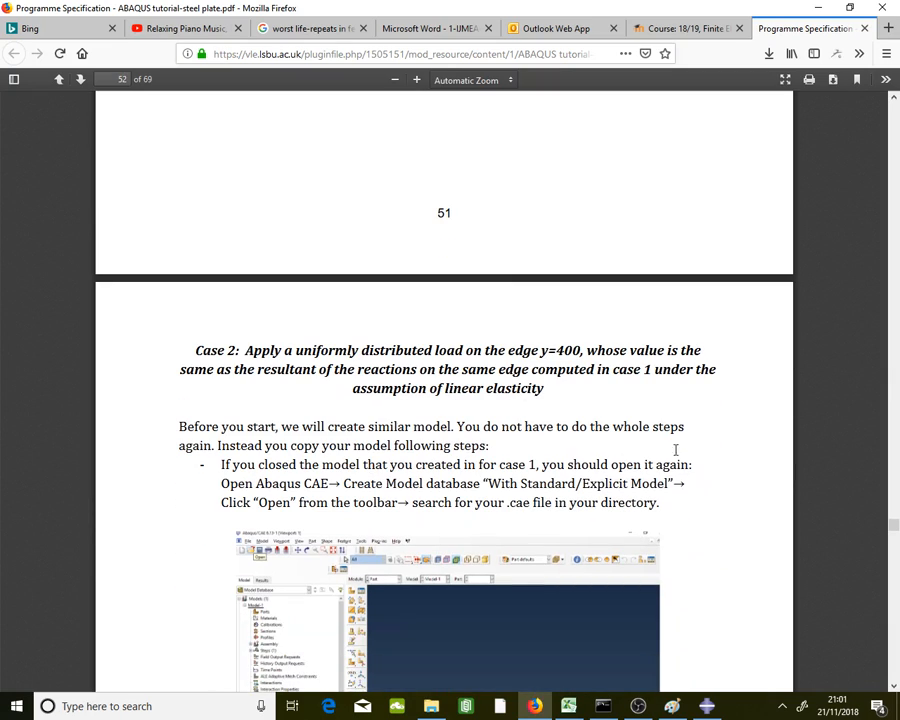
pyautogui.scroll(-2, 350, 368)
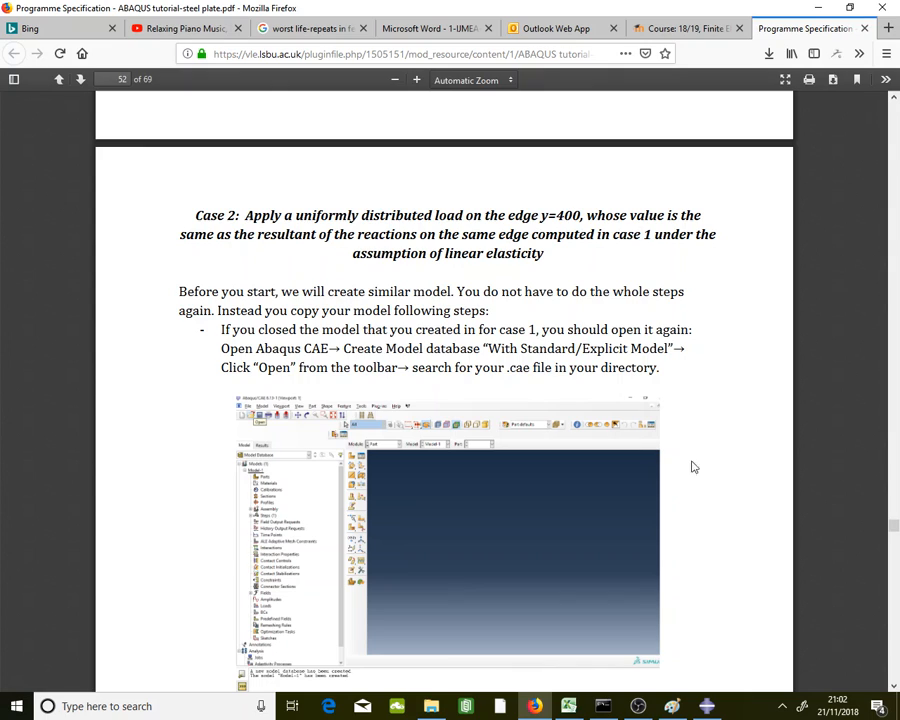
# - Switch to Abaqus/CAE and open the results of the completed Case1-elastic job
pyautogui.moveTo(706, 706)
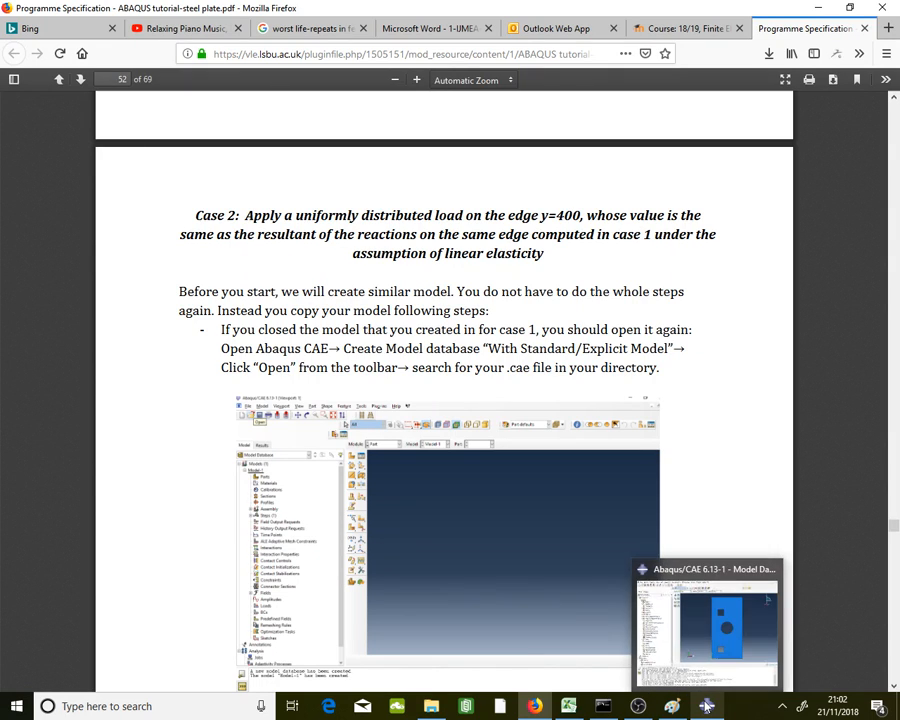
pyautogui.click(740, 640)
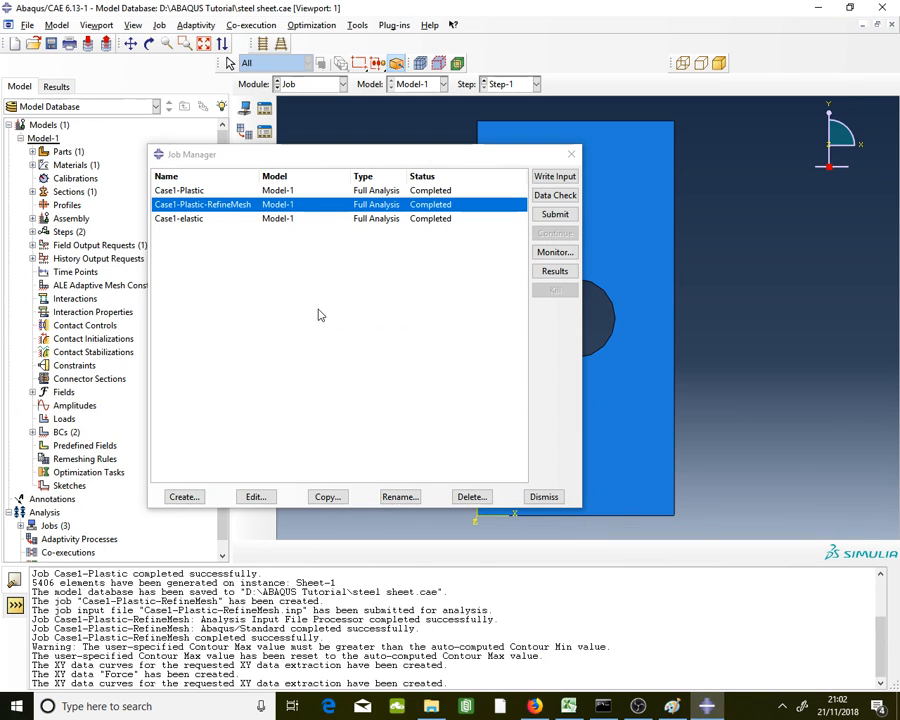
pyautogui.click(262, 219)
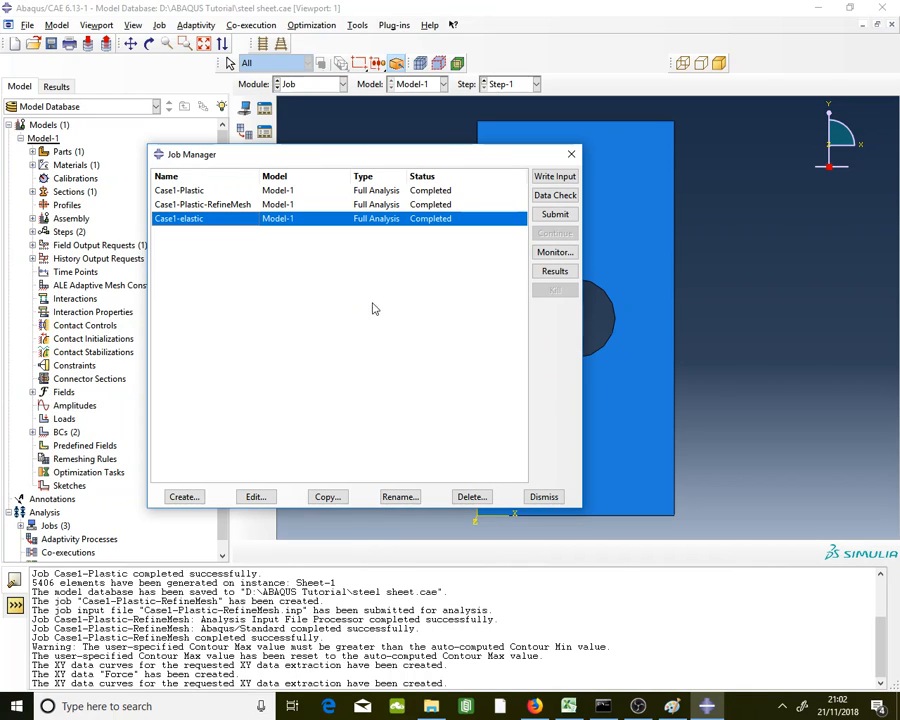
pyautogui.click(555, 272)
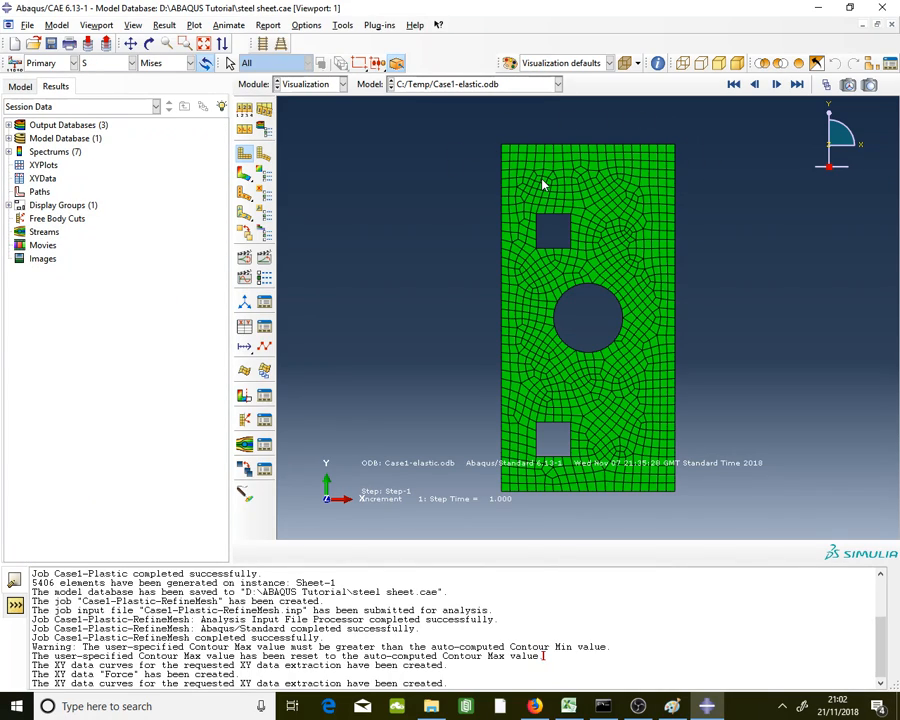
# - Set up new XY data from ODB field output with reaction force RF2 as the only output variable, replacing the spatial displacement
pyautogui.click(343, 25)
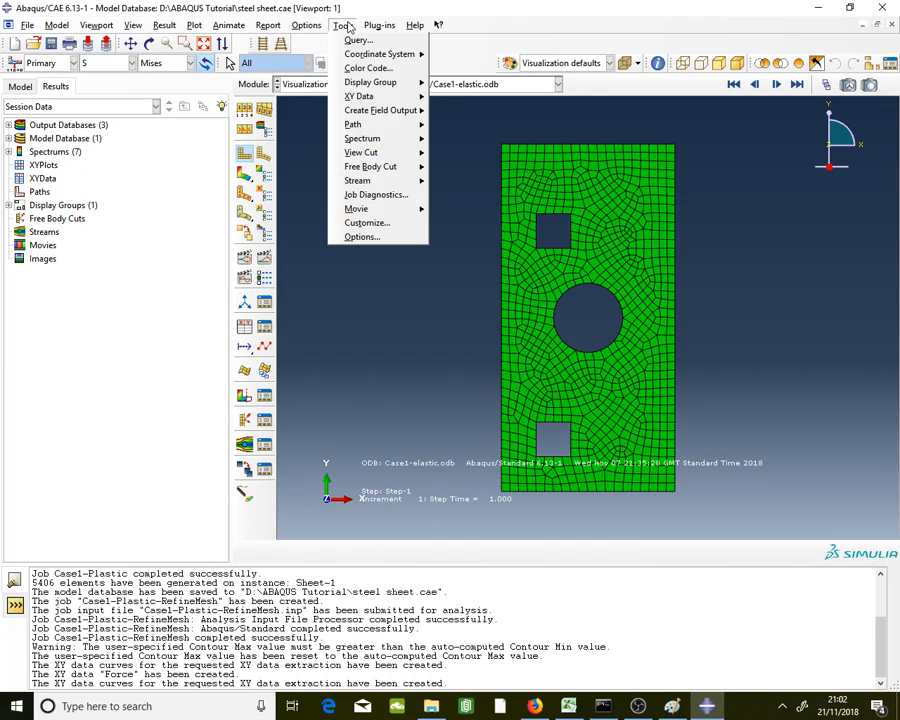
pyautogui.moveTo(358, 96)
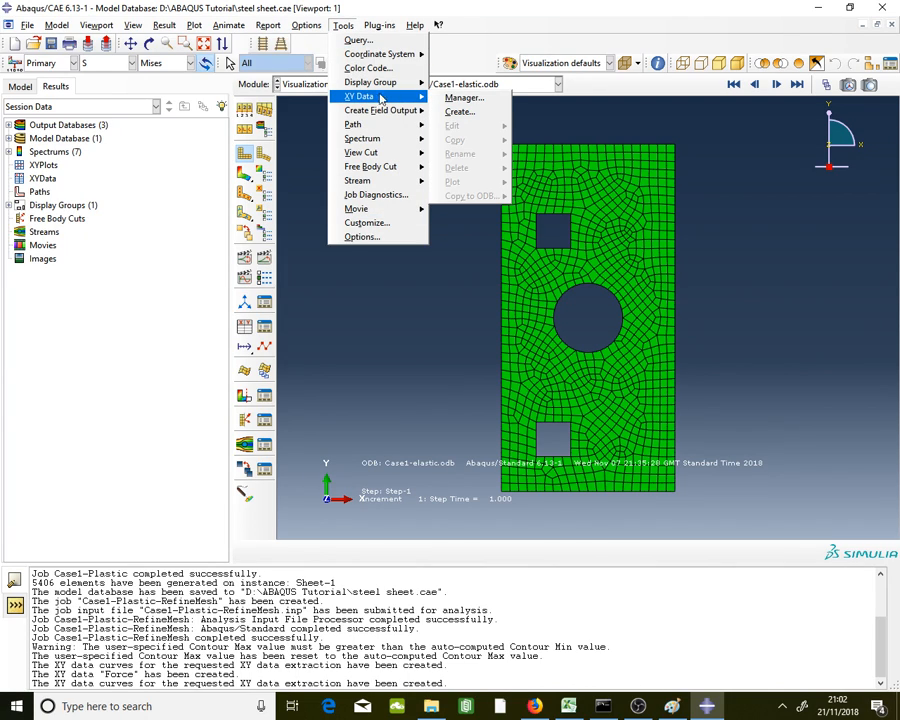
pyautogui.click(460, 96)
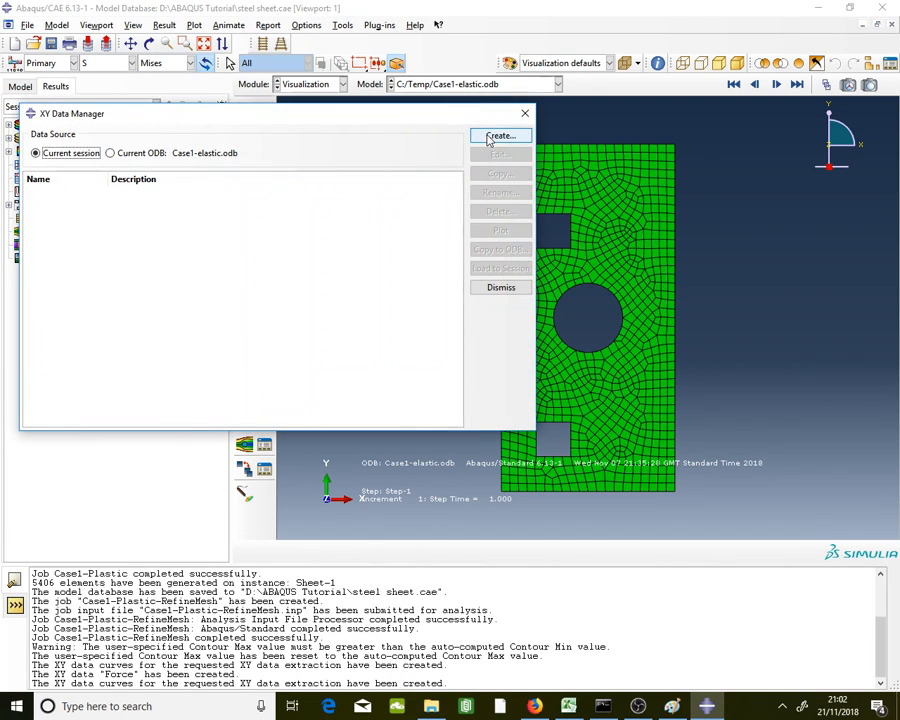
pyautogui.click(489, 139)
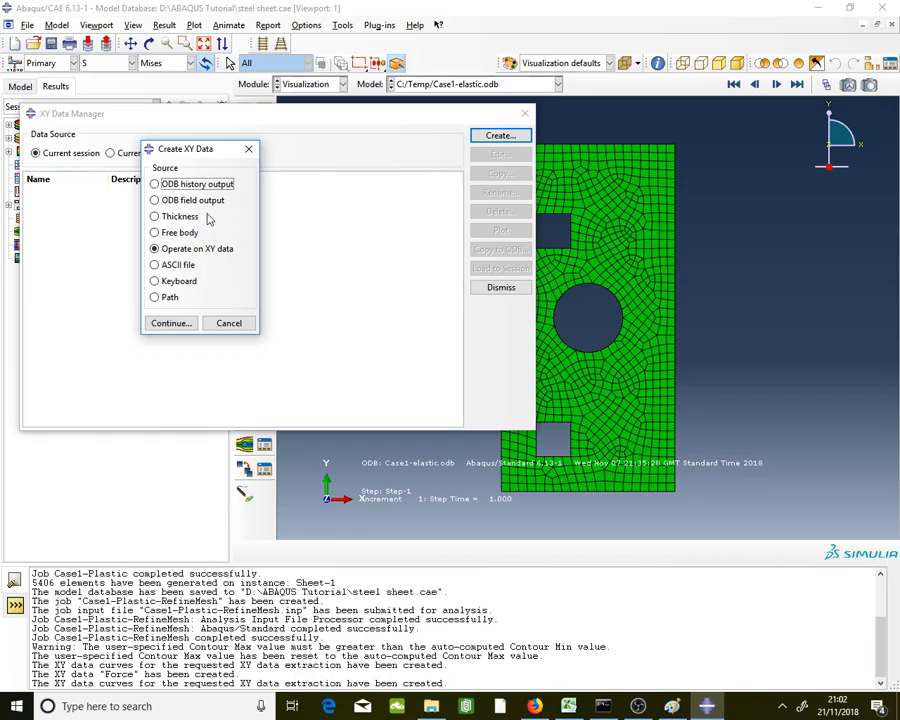
pyautogui.click(196, 201)
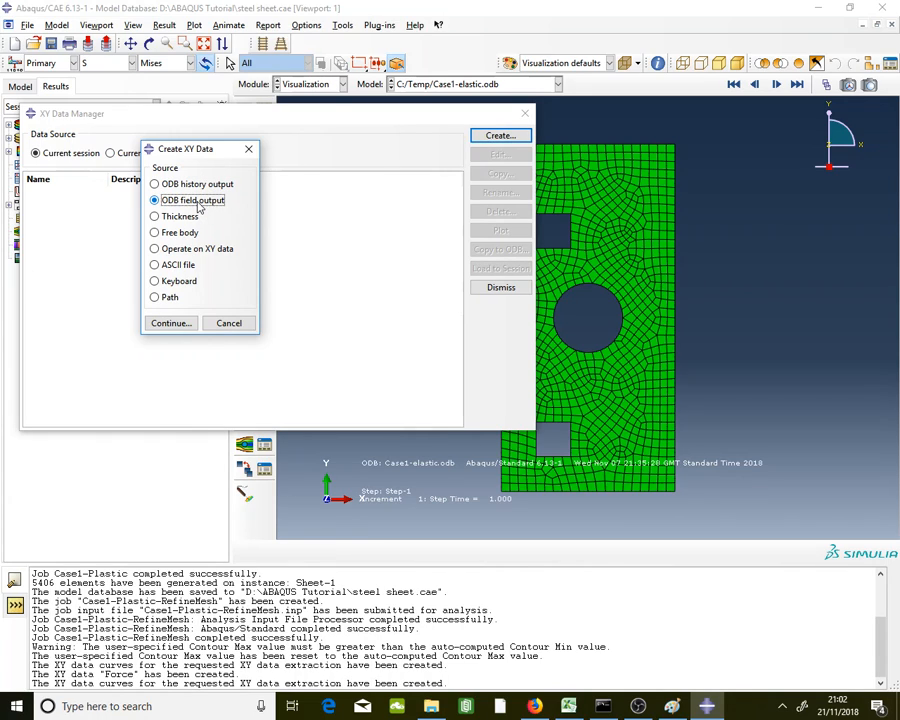
pyautogui.click(190, 322)
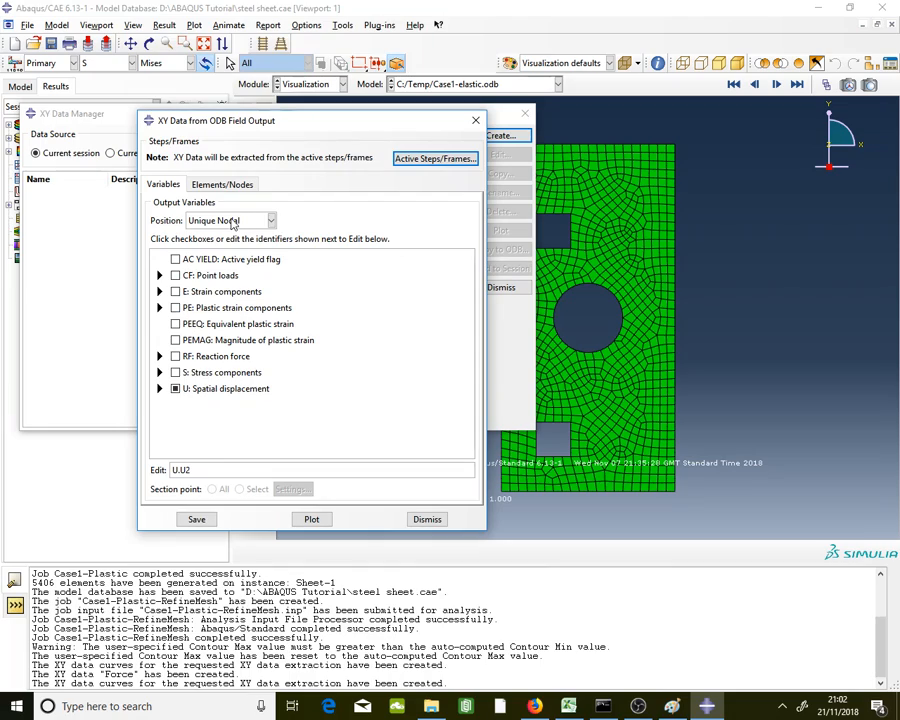
pyautogui.click(176, 389)
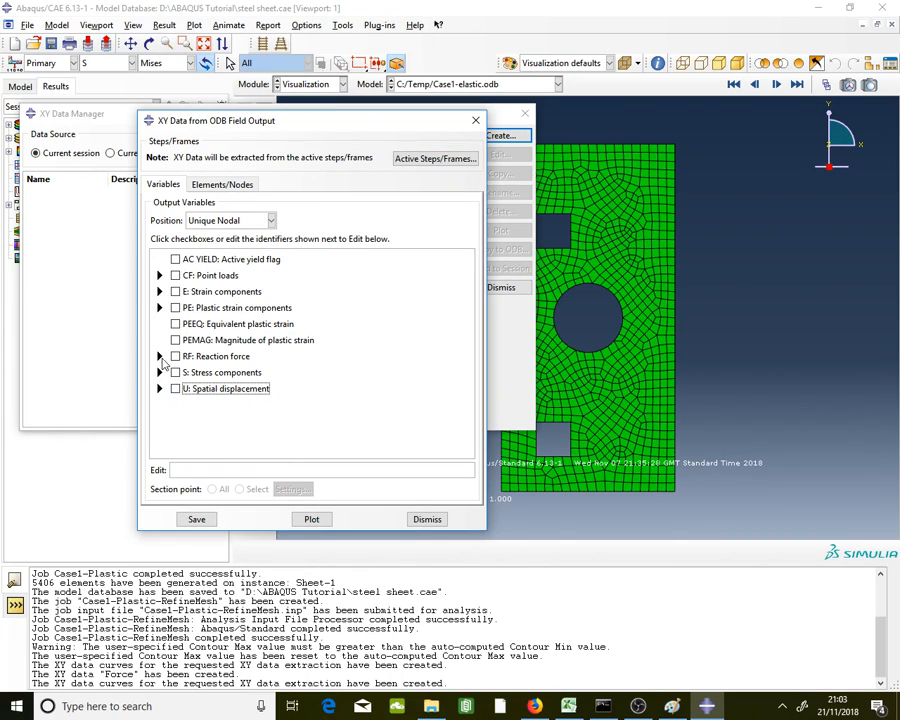
pyautogui.click(159, 356)
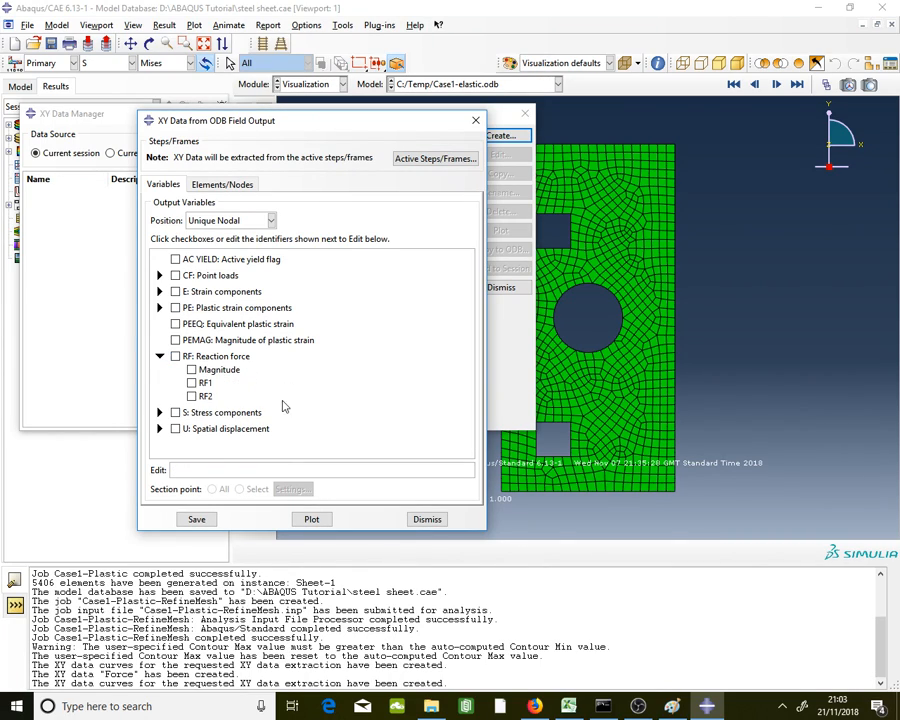
pyautogui.click(209, 397)
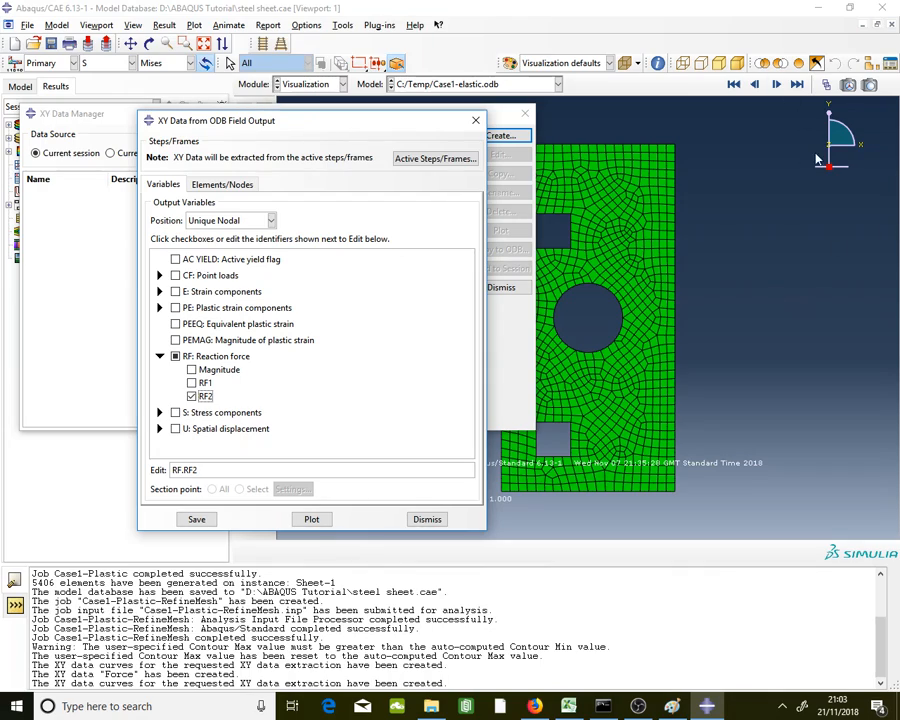
# - Pick all nodes along the plate's top edge in the viewport as the nodes for the XY data extraction
pyautogui.click(222, 189)
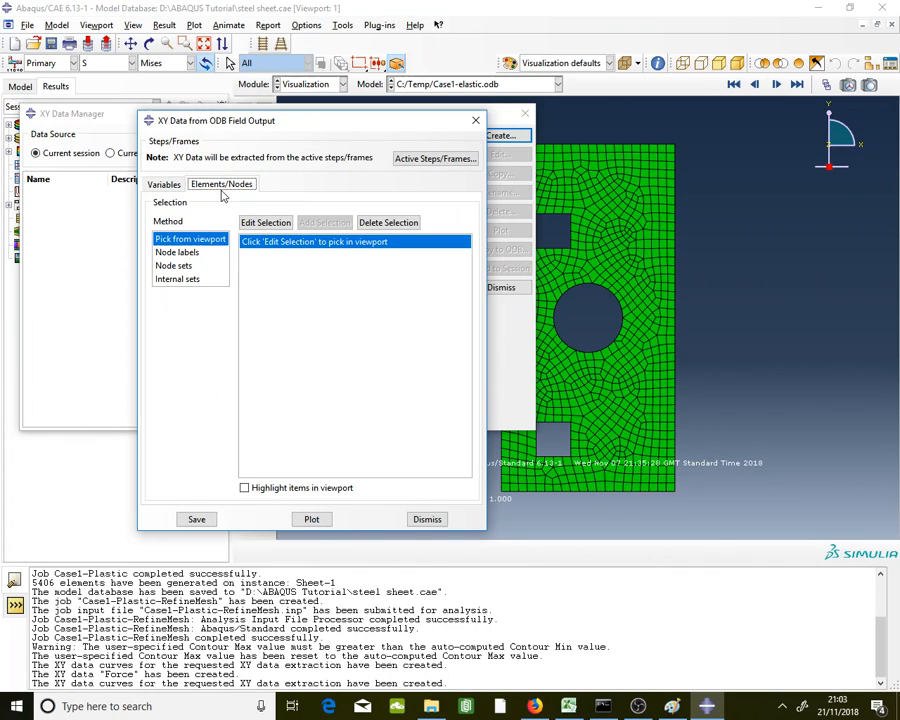
pyautogui.click(174, 266)
pyautogui.click(190, 241)
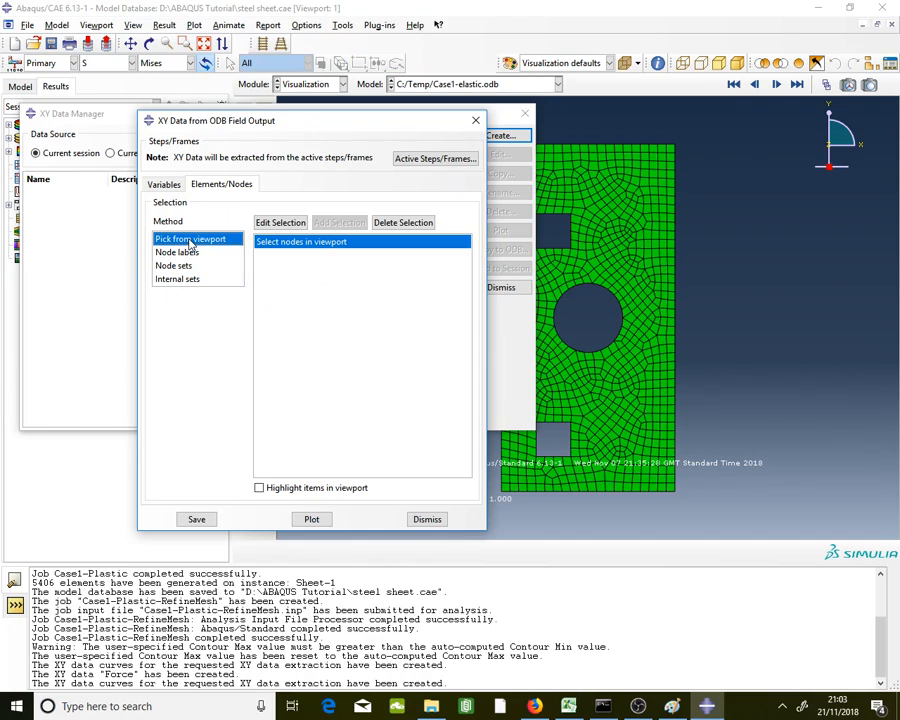
pyautogui.click(279, 223)
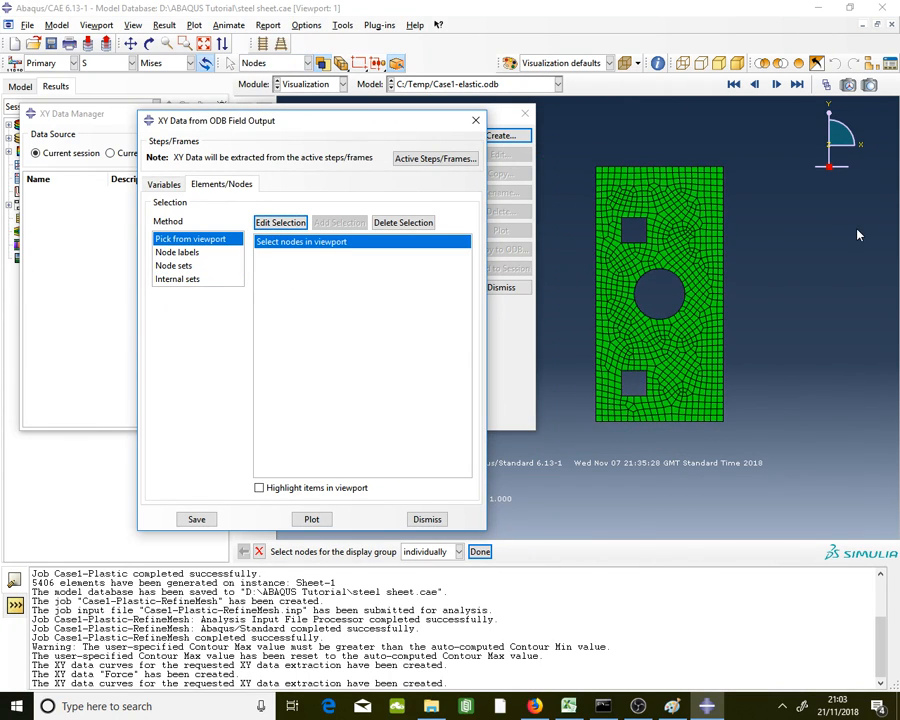
pyautogui.scroll(-2, 592, 173)
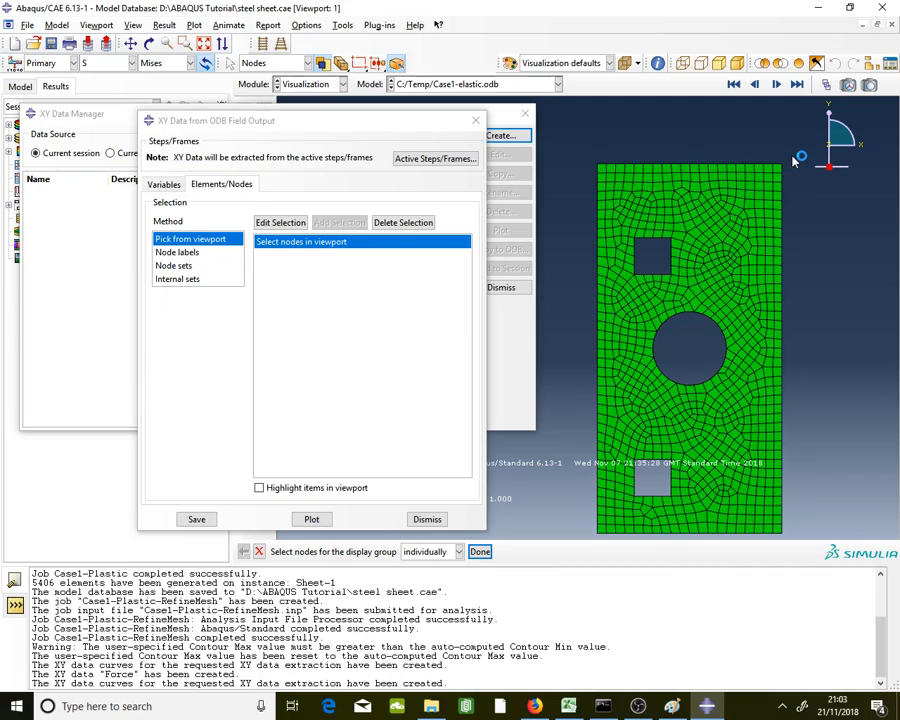
pyautogui.moveTo(810, 141); pyautogui.dragTo(588, 172)
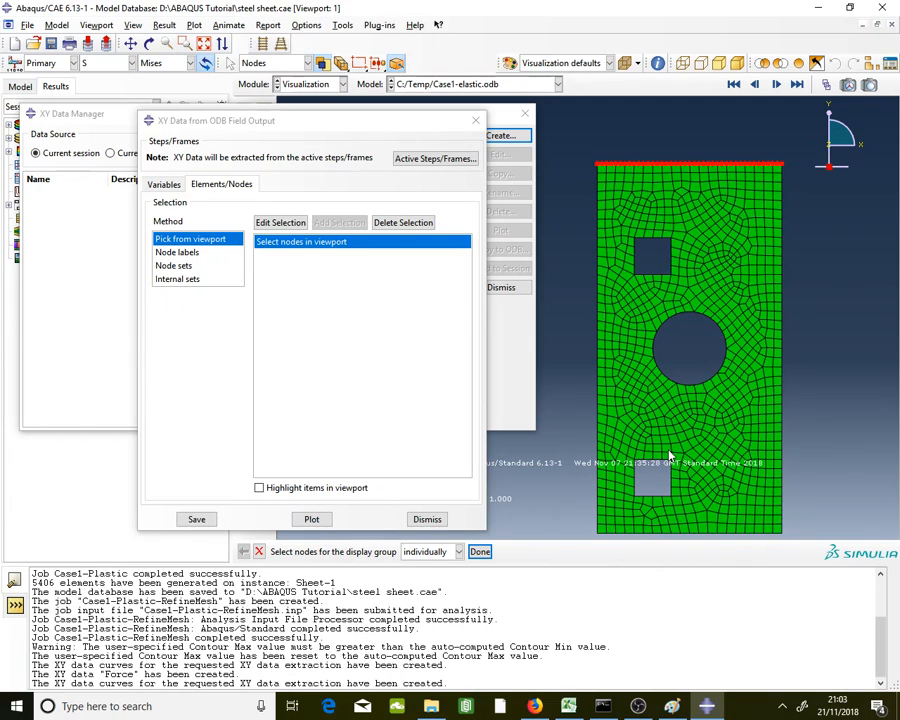
pyautogui.click(480, 551)
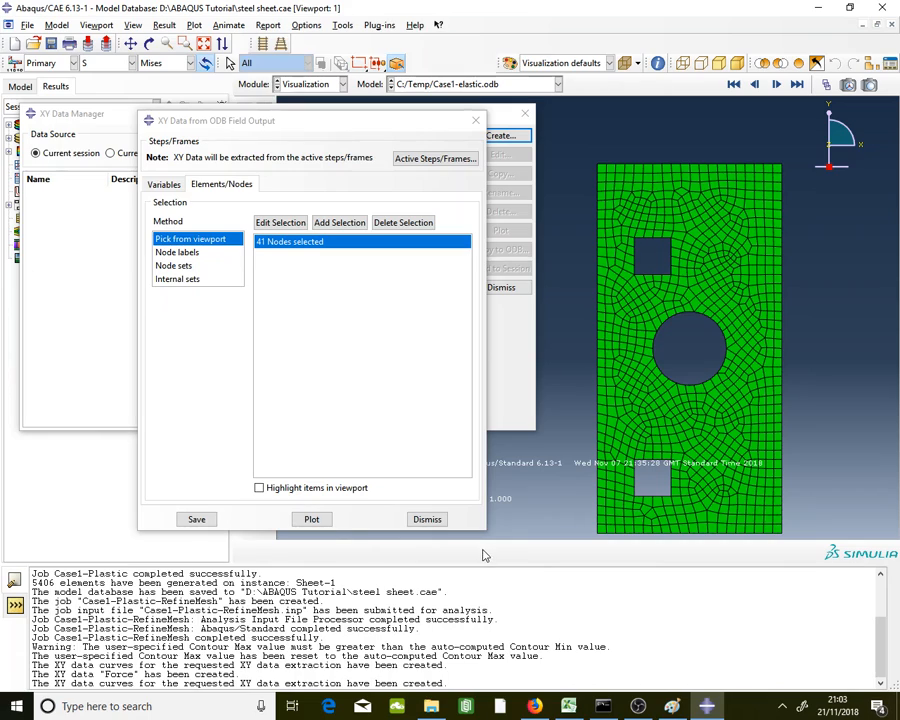
# - Save the RF2 data of the picked nodes as XY data under default names
pyautogui.click(164, 184)
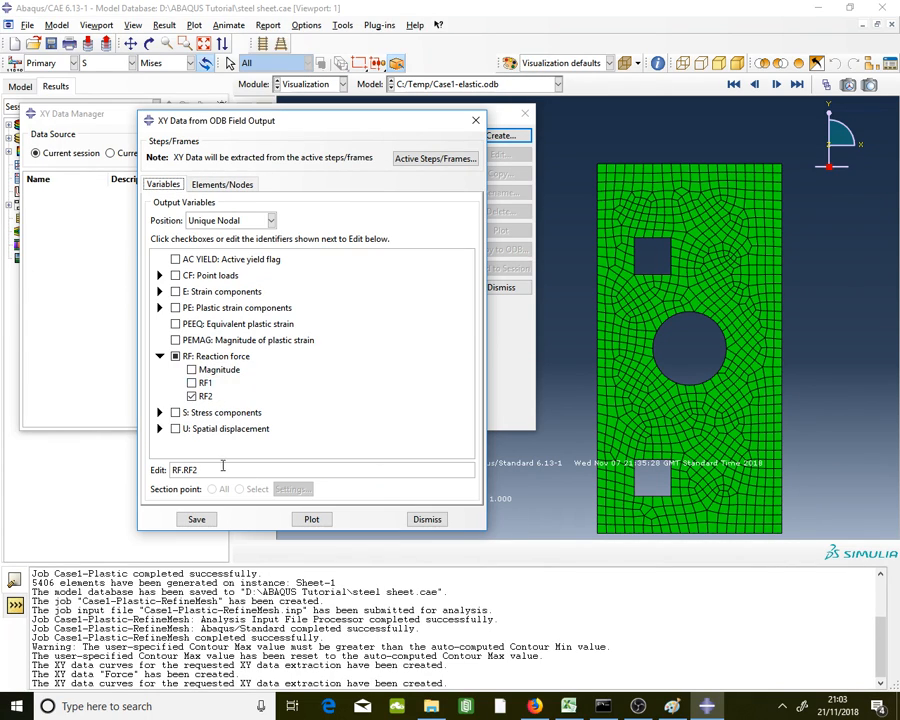
pyautogui.click(210, 519)
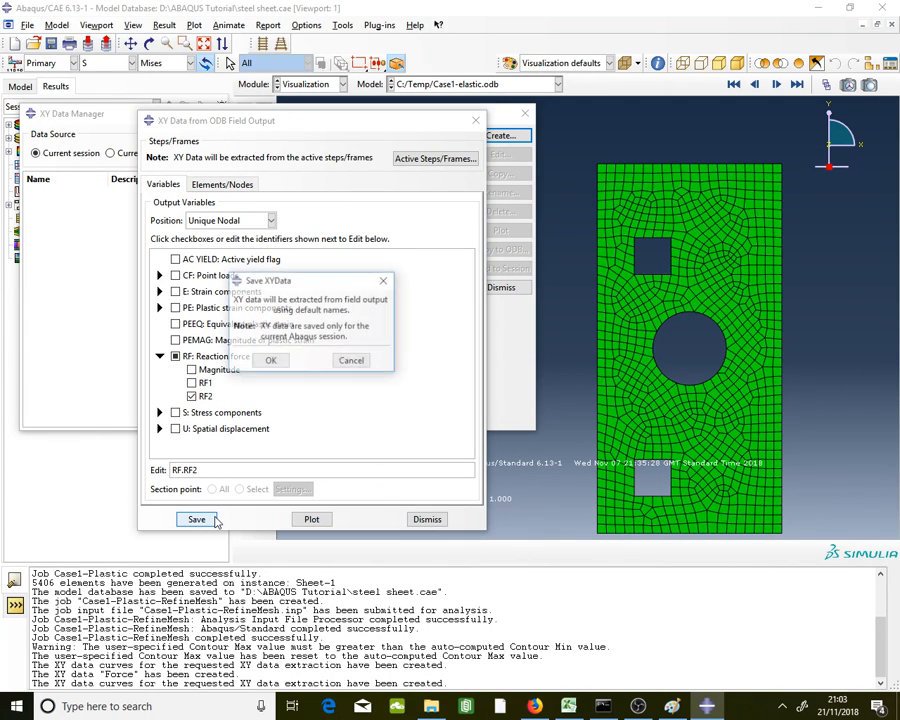
pyautogui.click(270, 361)
# - Create an Operate on XY data expression that applies sum((A,A,...)) to all the extracted RF2 node curves
pyautogui.click(102, 197)
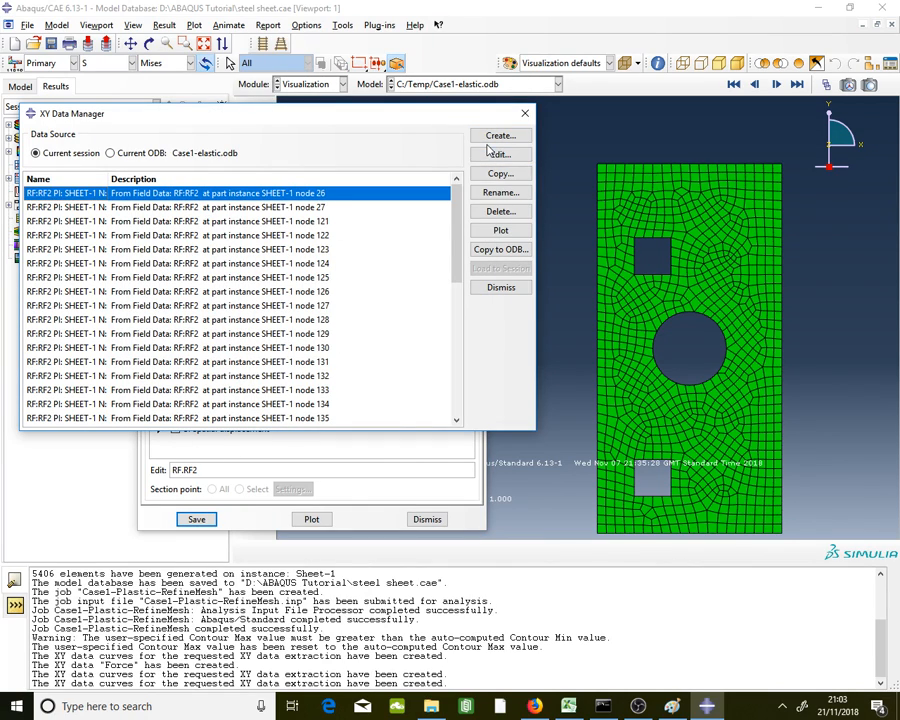
pyautogui.click(498, 136)
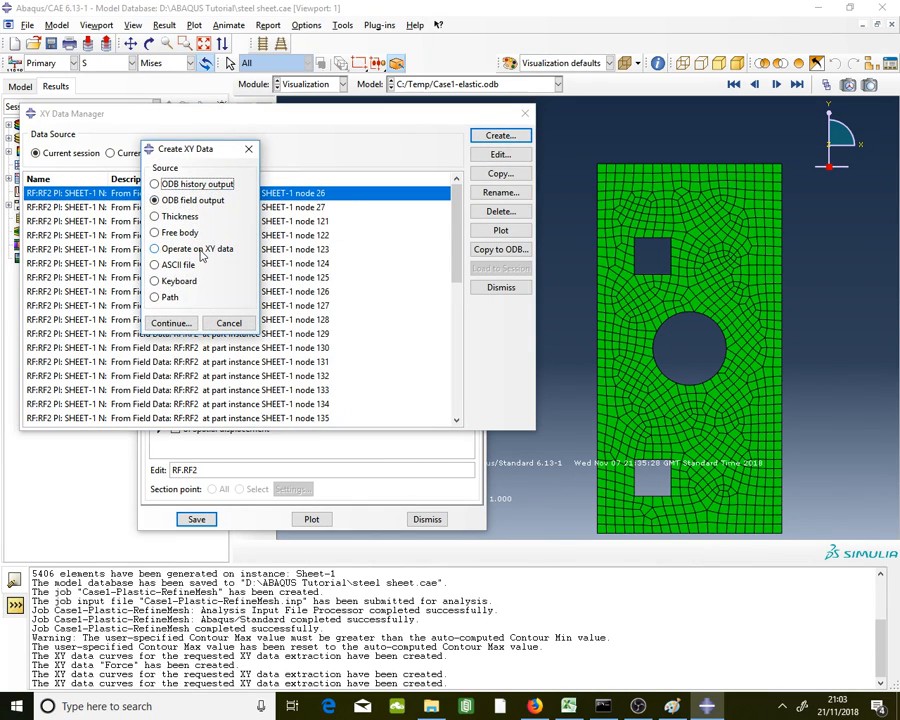
pyautogui.click(199, 250)
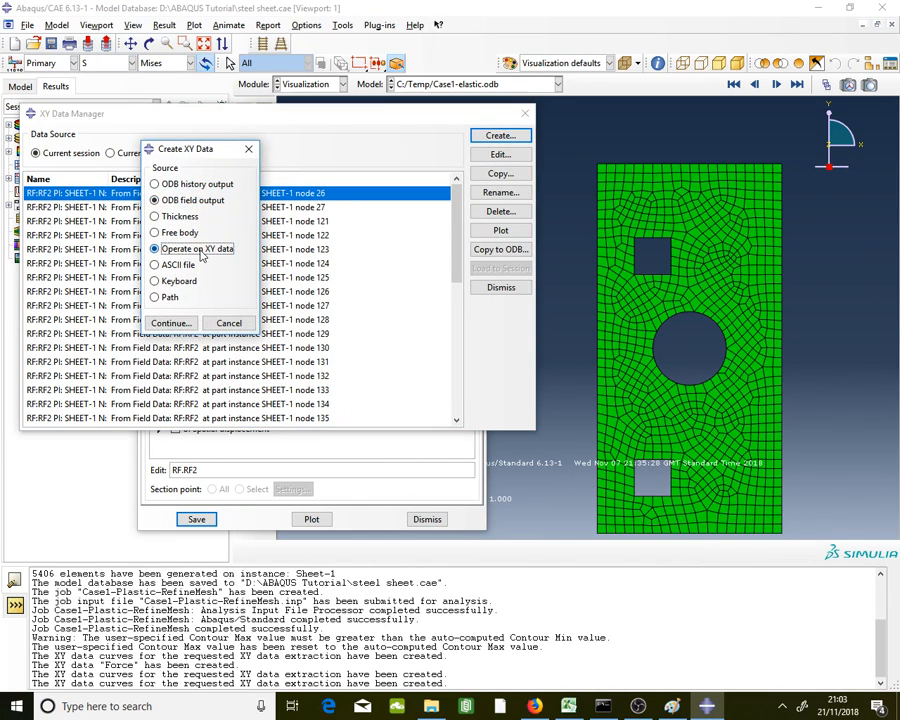
pyautogui.click(172, 322)
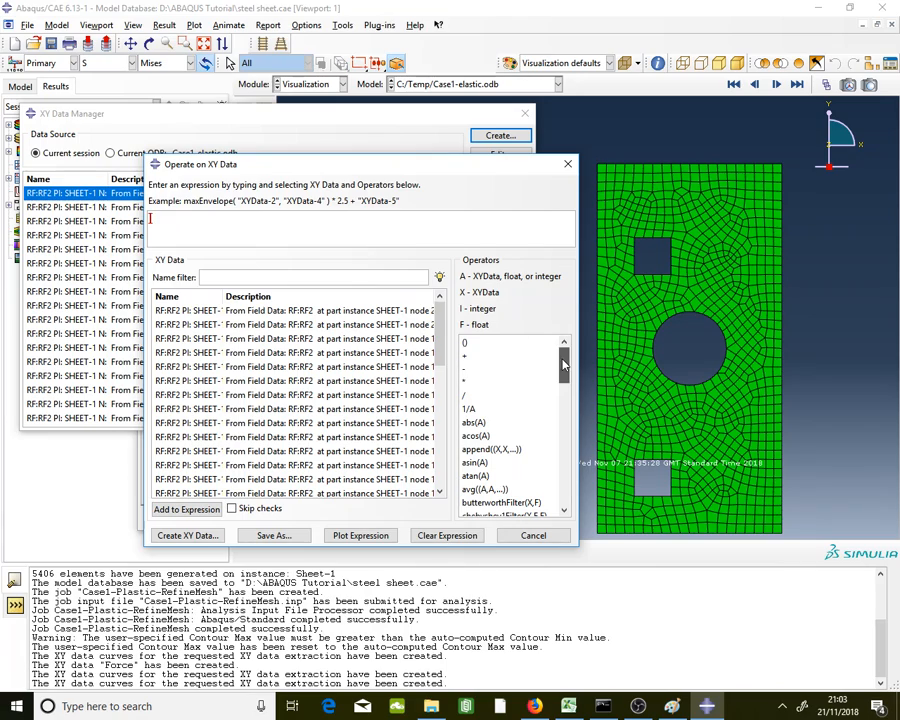
pyautogui.moveTo(565, 362); pyautogui.dragTo(565, 495)
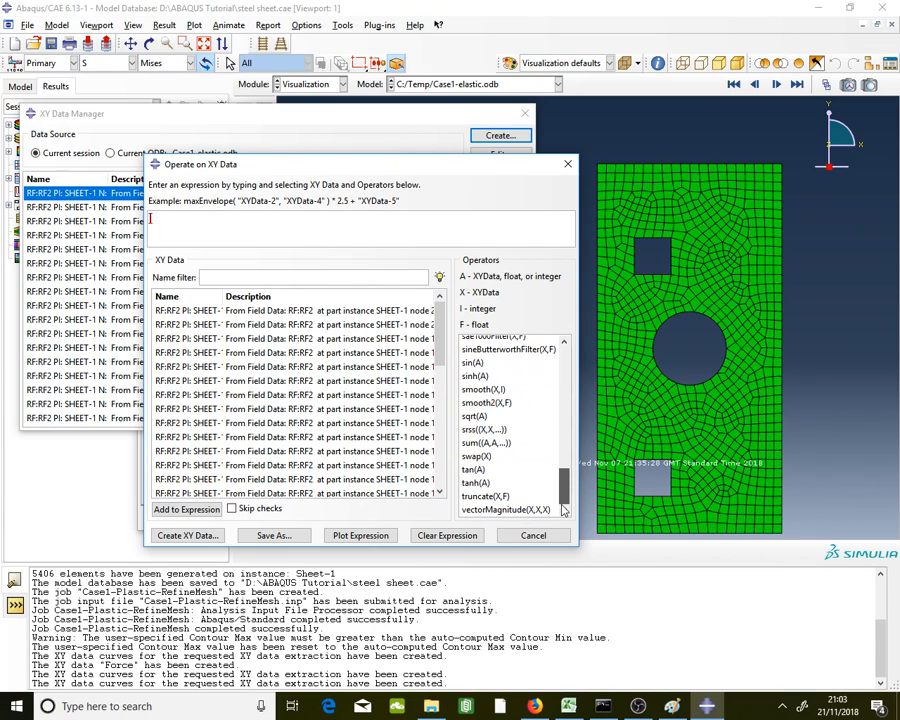
pyautogui.click(490, 443)
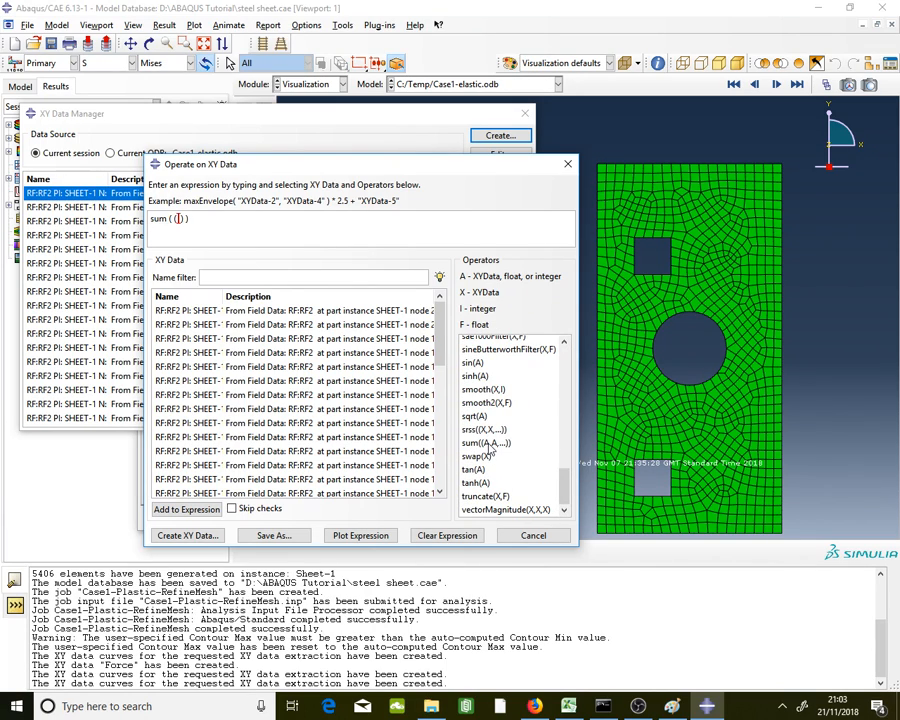
pyautogui.click(410, 312)
pyautogui.moveTo(410, 312); pyautogui.dragTo(399, 490)
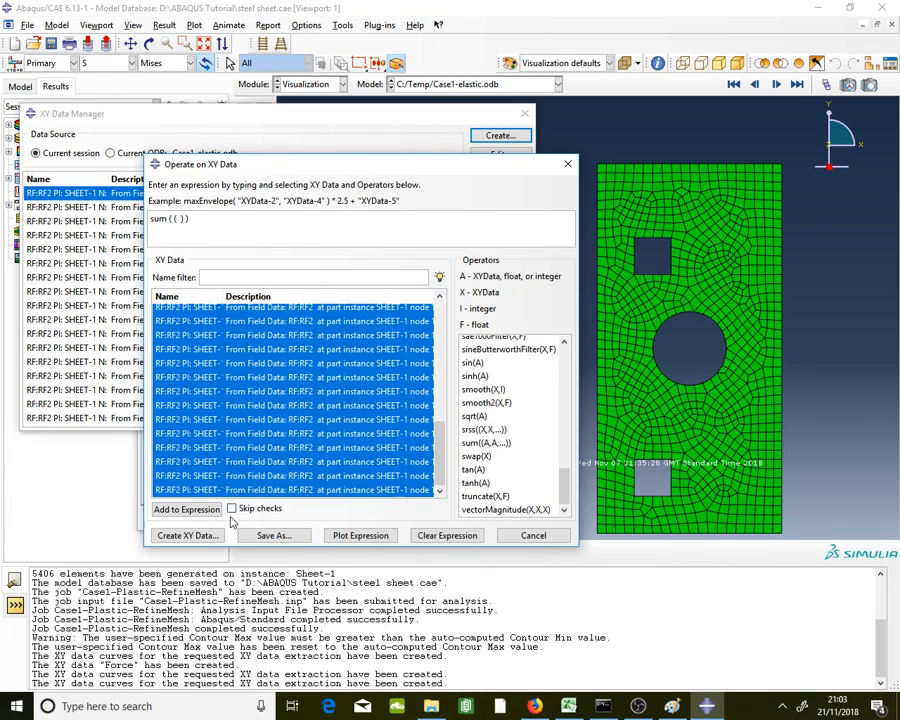
pyautogui.click(188, 512)
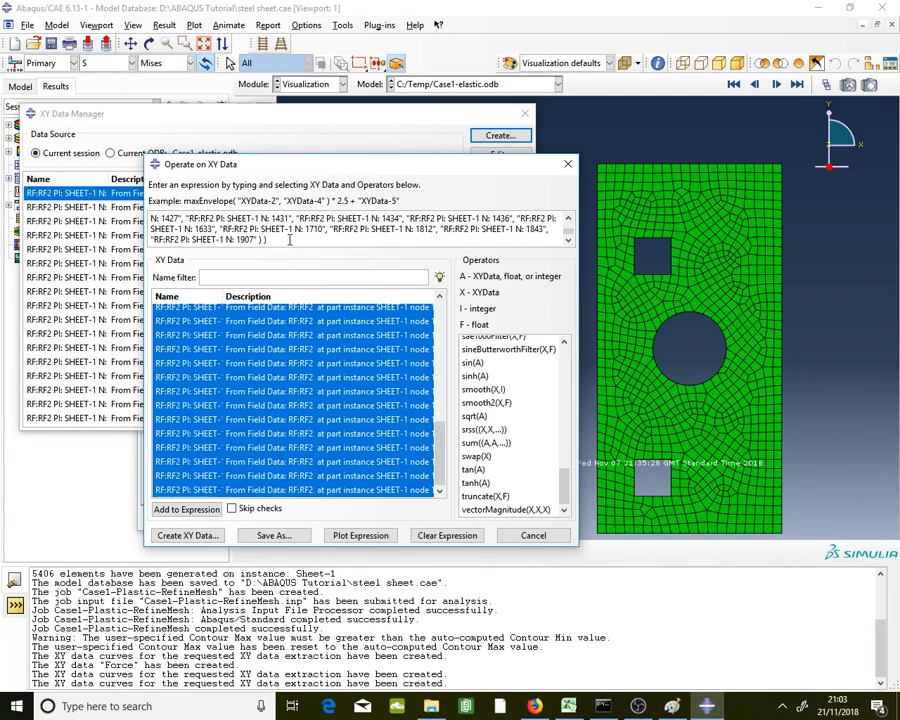
# - Append /1000 to the sum expression and save the result as new XY data under the default name
pyautogui.click(289, 240)
pyautogui.click(296, 537)
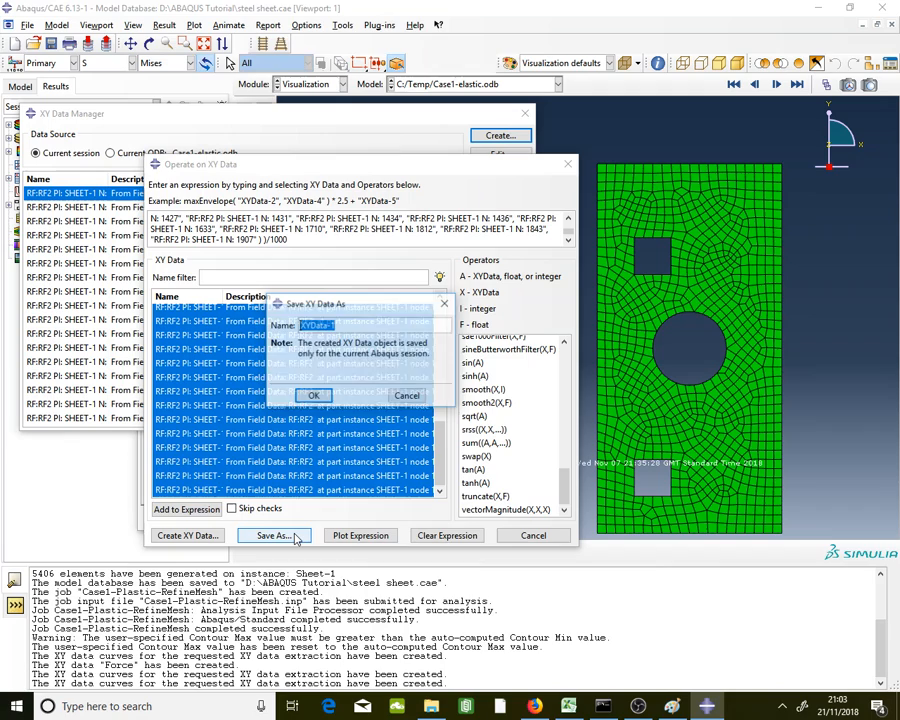
pyautogui.click(312, 397)
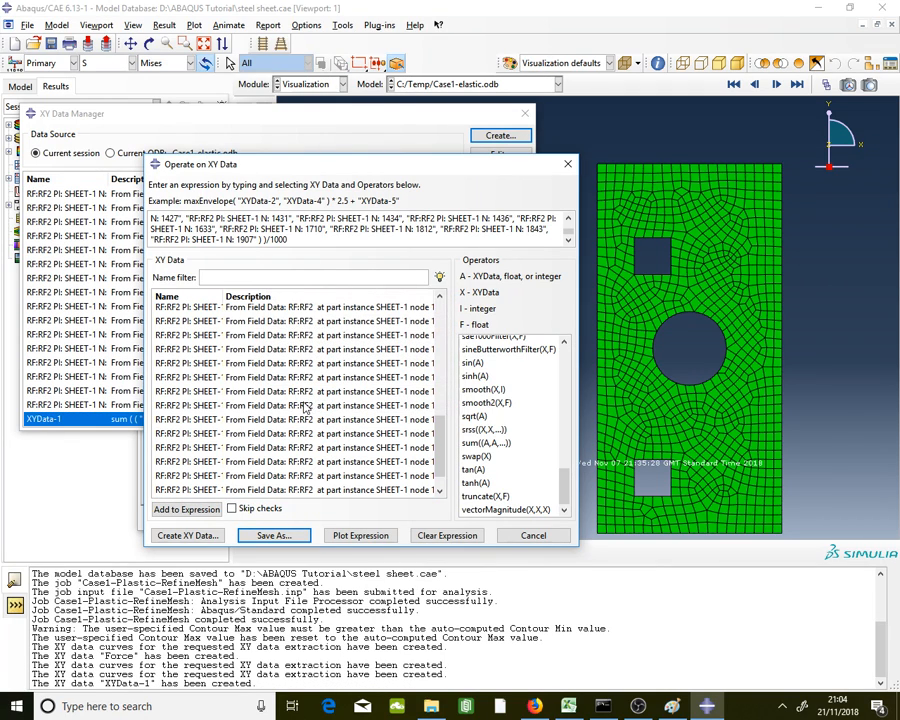
# - Open the saved sum curve XYData-1 in the XY Data Manager and read its force values
pyautogui.click(112, 422)
pyautogui.doubleClick(168, 420)
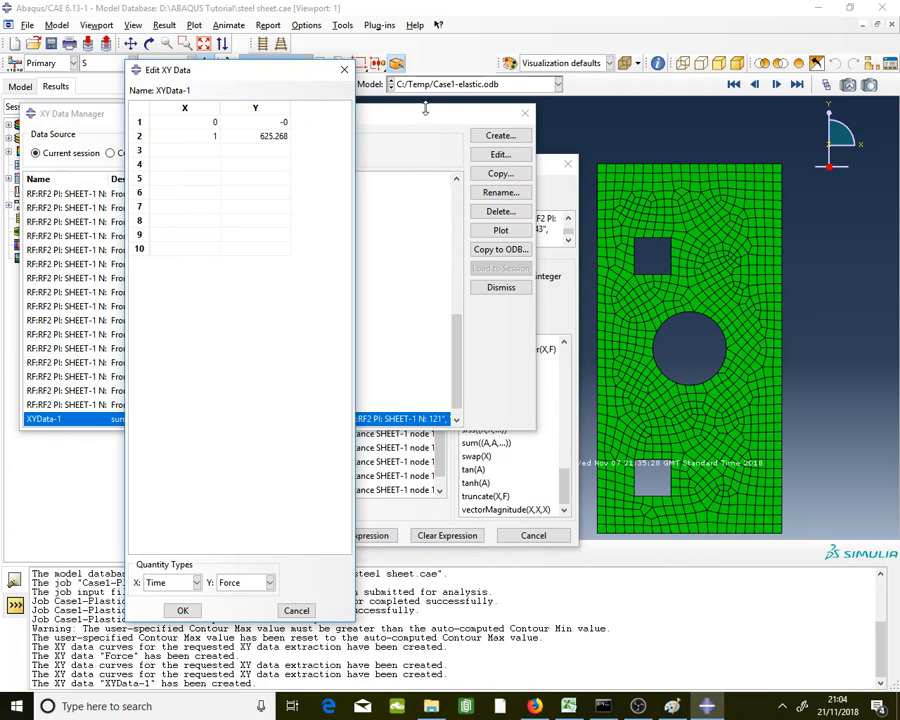
pyautogui.click(344, 72)
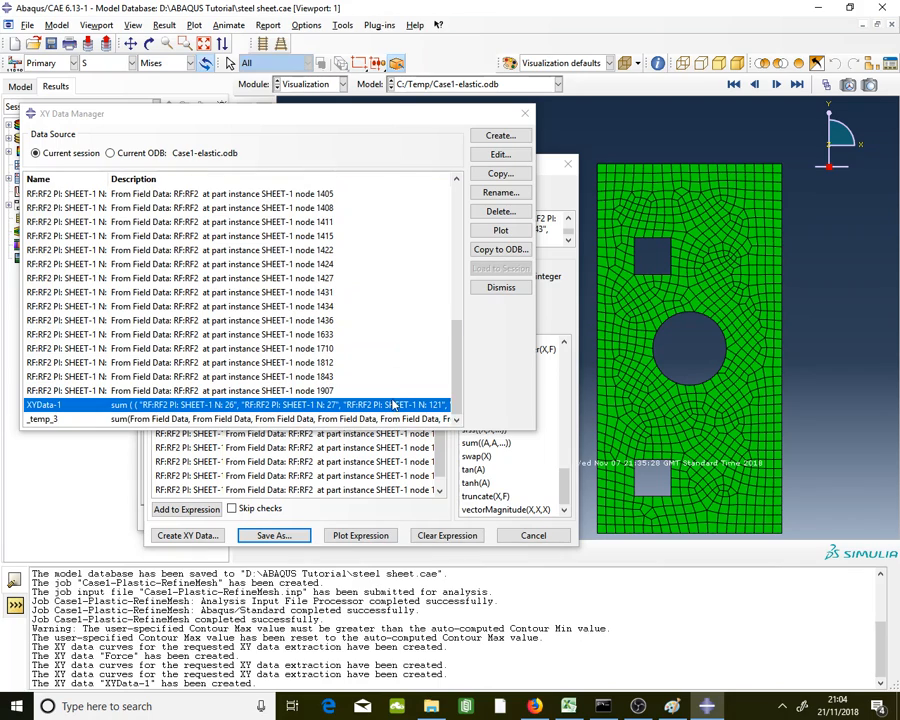
pyautogui.moveTo(393, 148); pyautogui.dragTo(367, 189)
pyautogui.scroll(-10, 414, 400)
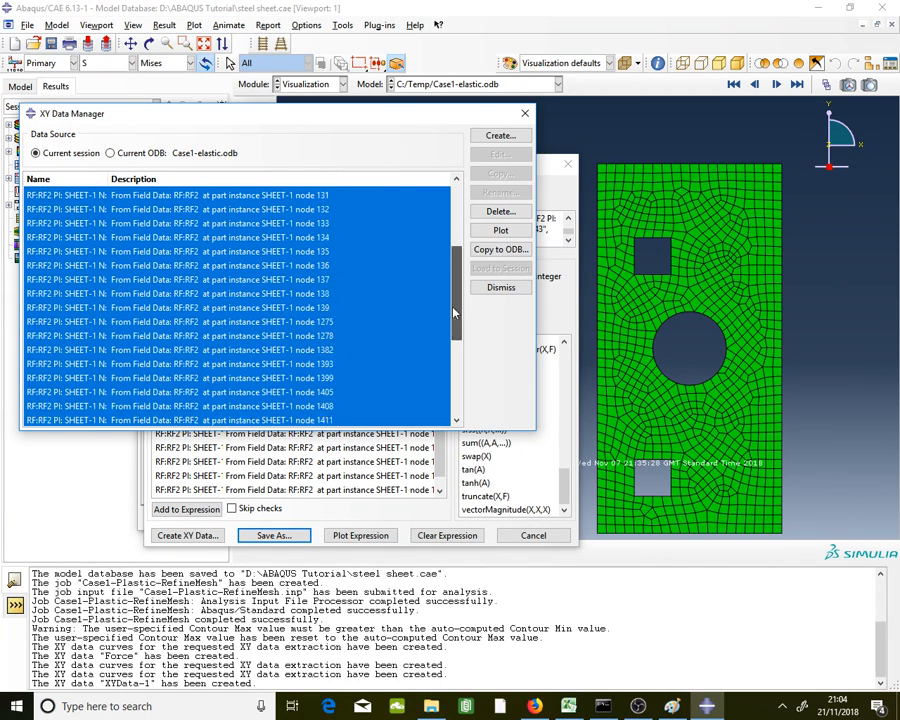
pyautogui.click(414, 405)
pyautogui.doubleClick(413, 405)
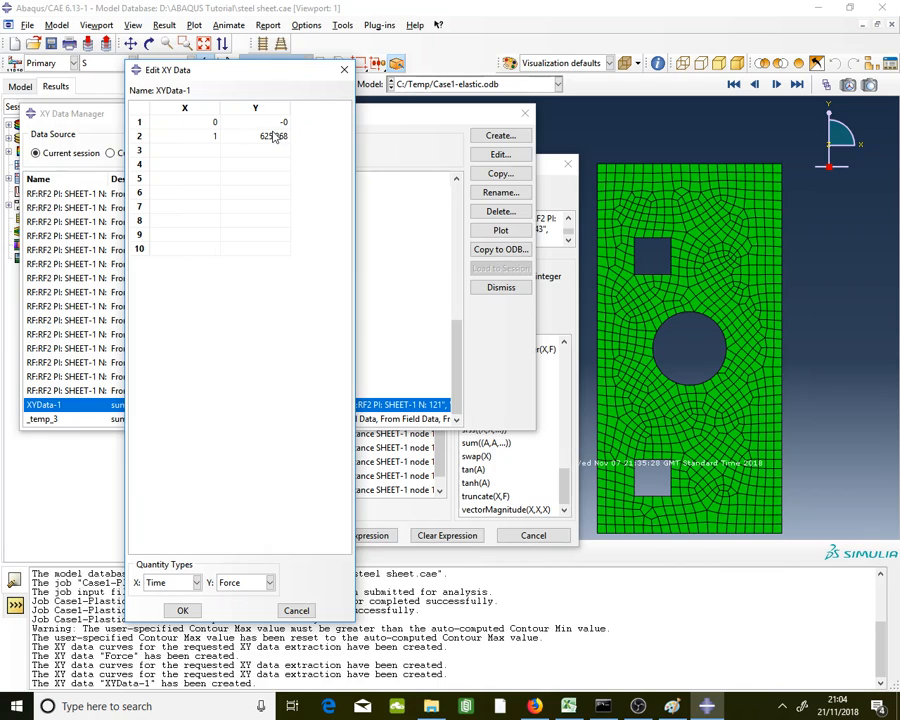
pyautogui.click(344, 70)
# - Delete all XY data from the current session and close the XY data dialogs
pyautogui.scroll(15, 293, 300)
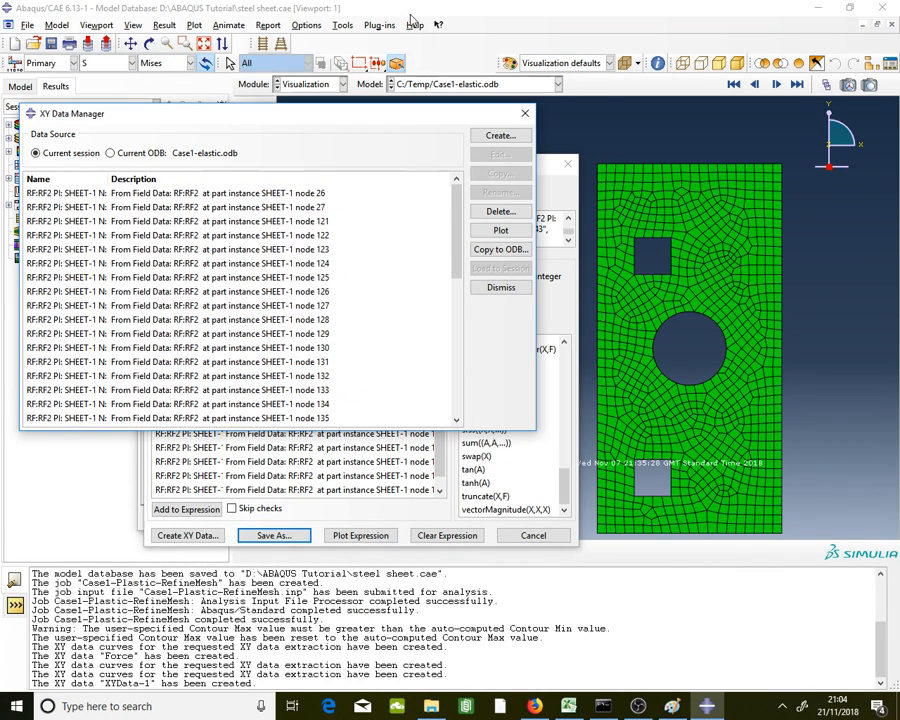
pyautogui.keyDown('shift'); pyautogui.click(397, 193); pyautogui.keyUp('shift')
pyautogui.click(500, 211)
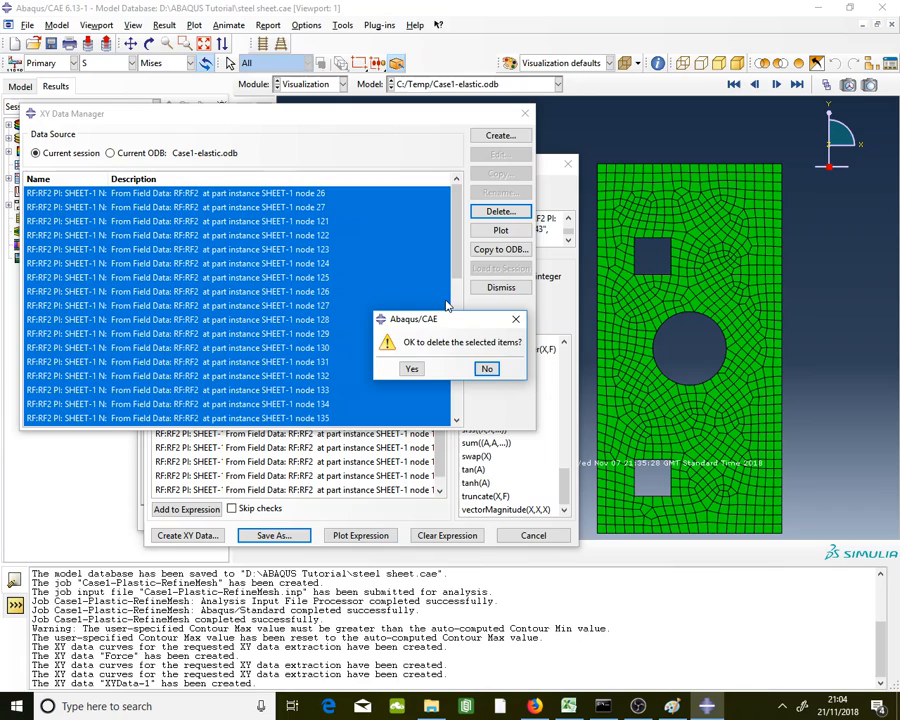
pyautogui.click(411, 367)
pyautogui.click(525, 113)
pyautogui.click(567, 165)
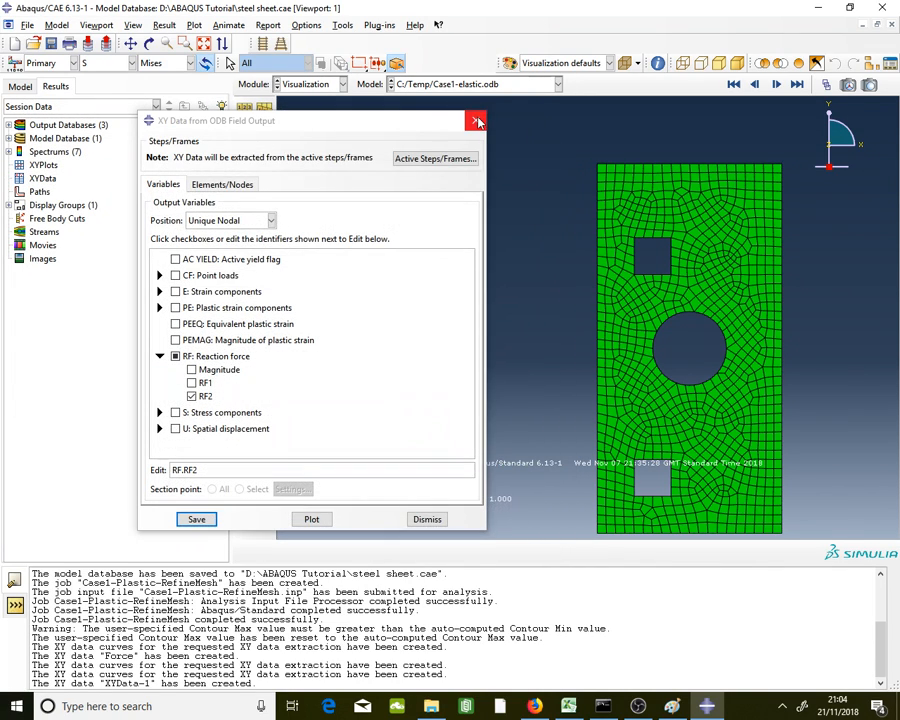
pyautogui.click(472, 120)
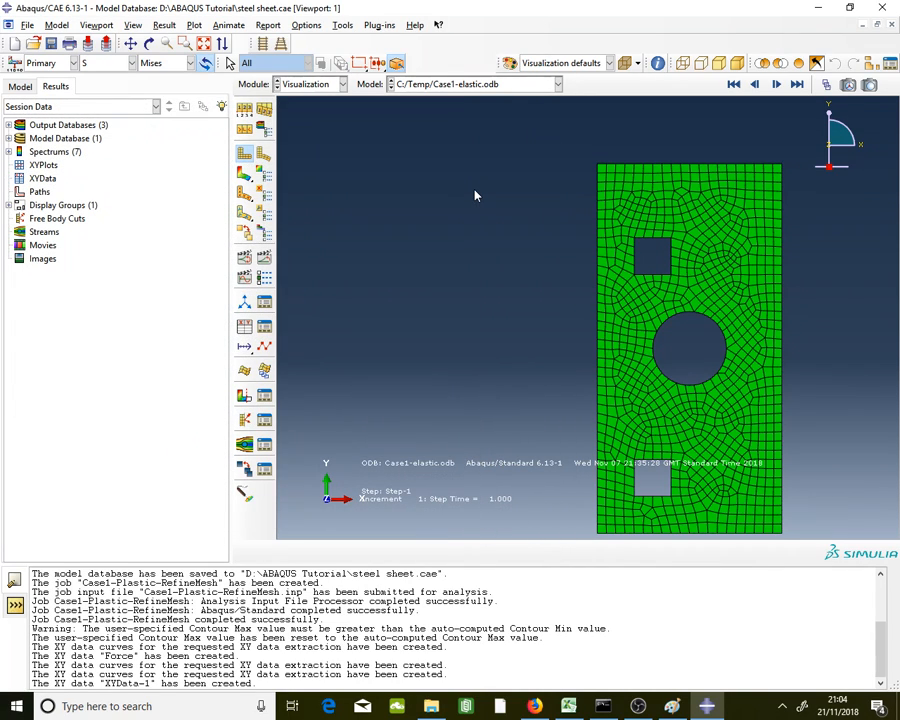
# - Switch to the Load module and delete the Prescr Disp boundary condition, keeping Fixed BC
pyautogui.click(298, 84)
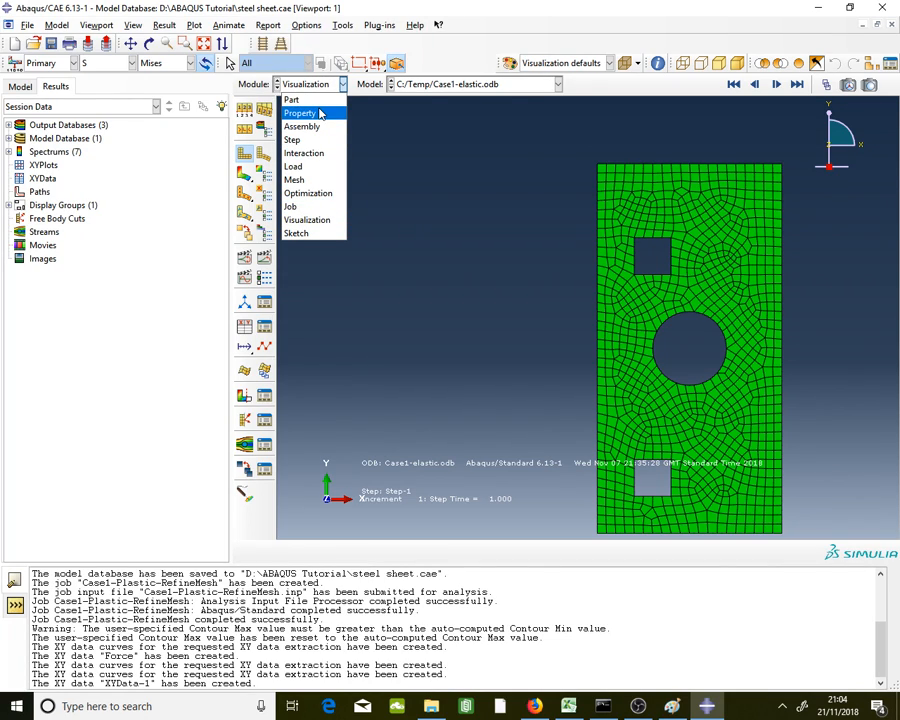
pyautogui.click(304, 167)
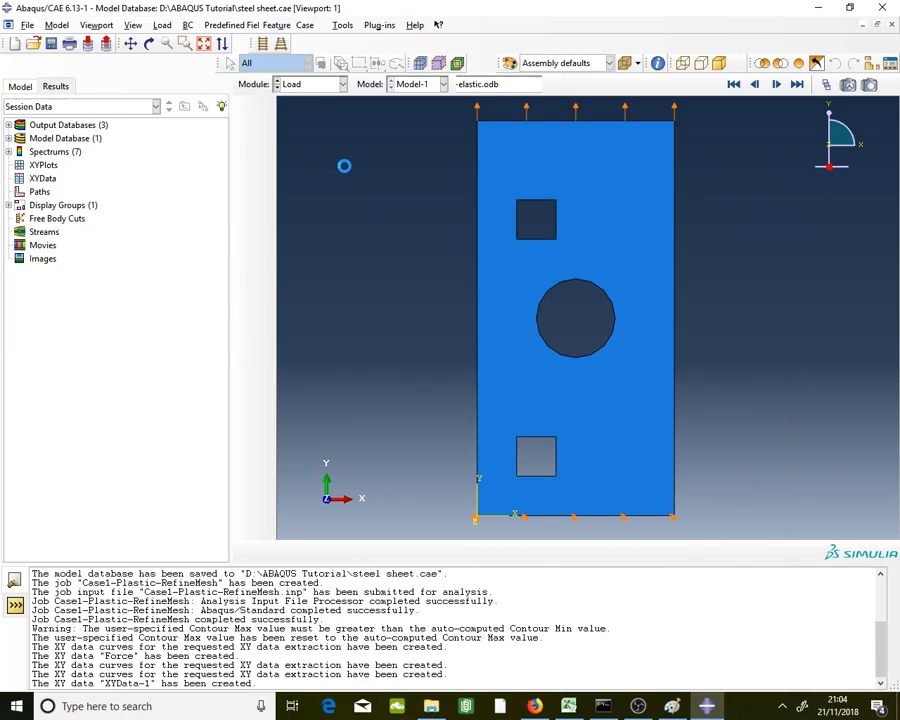
pyautogui.scroll(2, 375, 244)
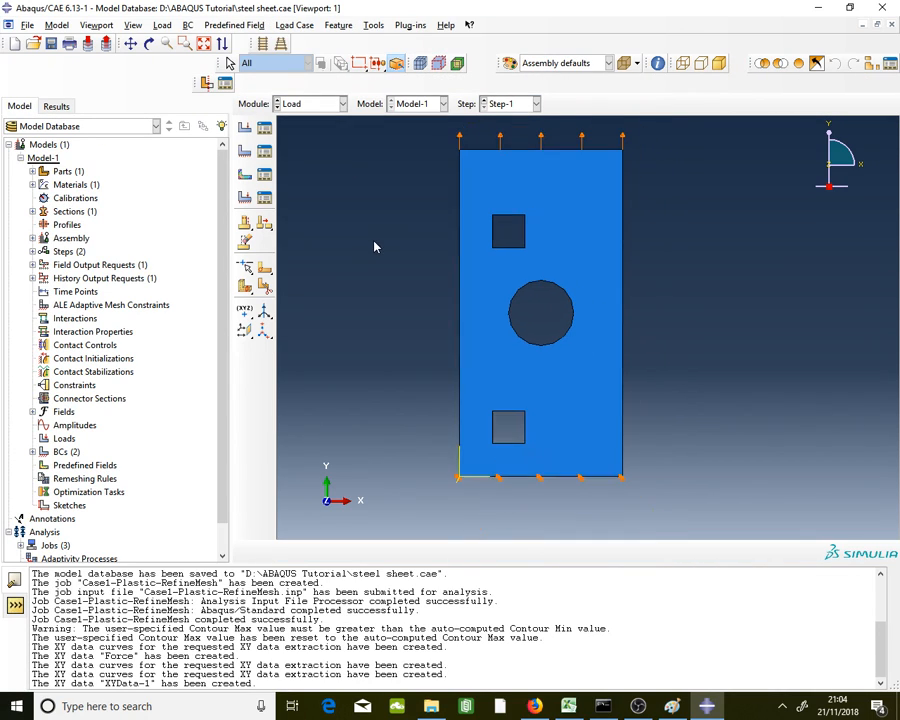
pyautogui.scroll(-1, 465, 127)
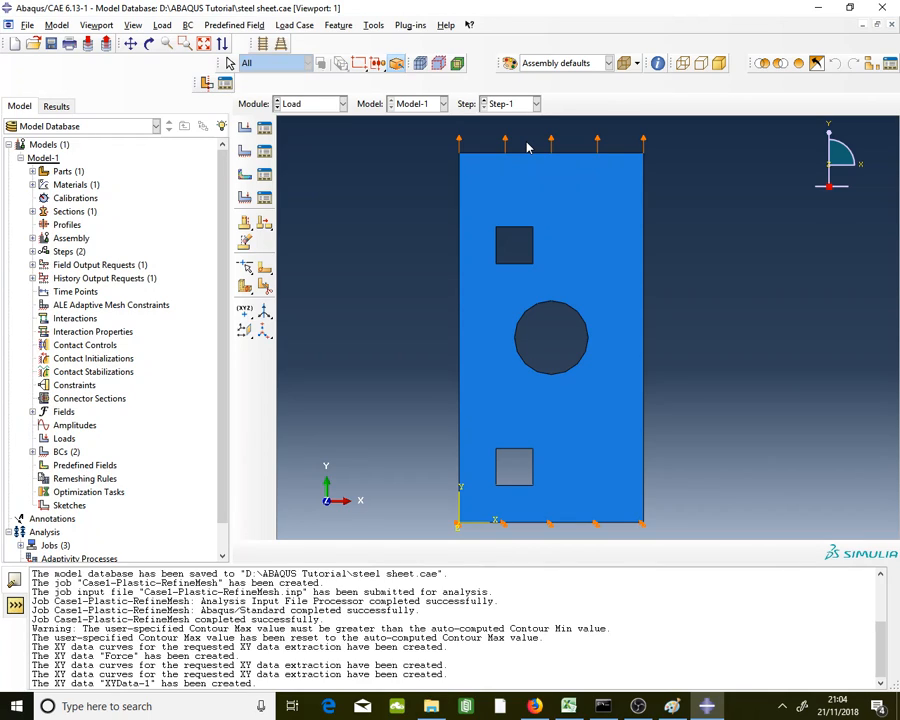
pyautogui.click(266, 151)
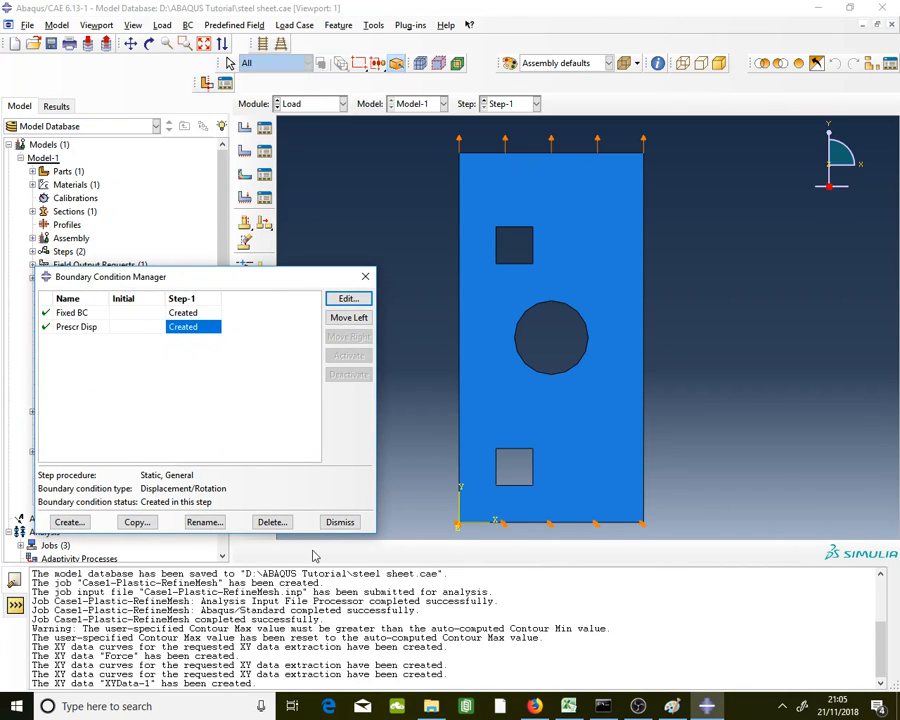
pyautogui.click(273, 529)
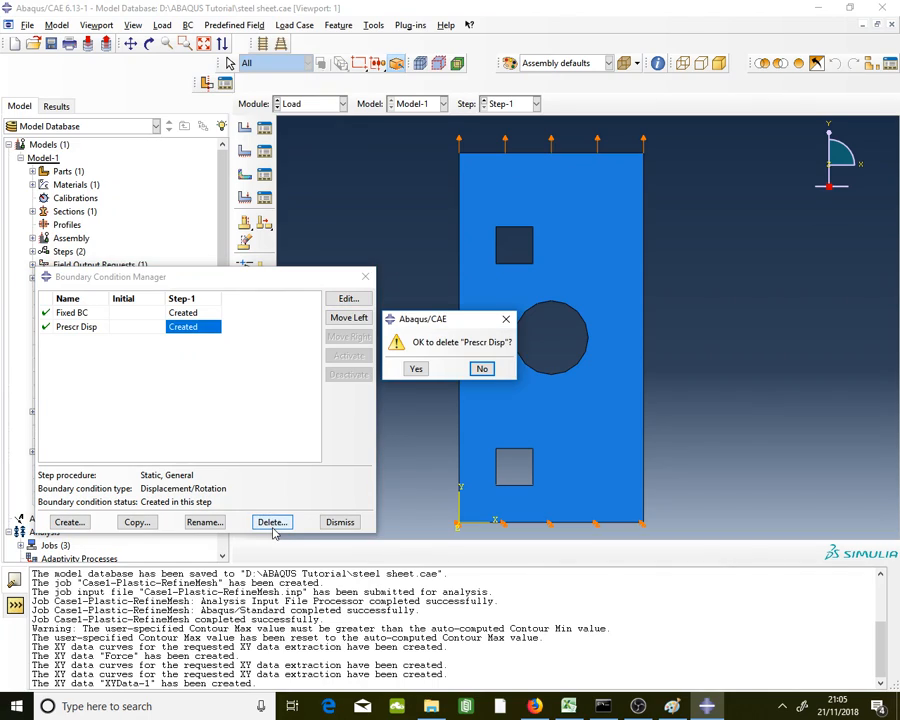
pyautogui.click(417, 370)
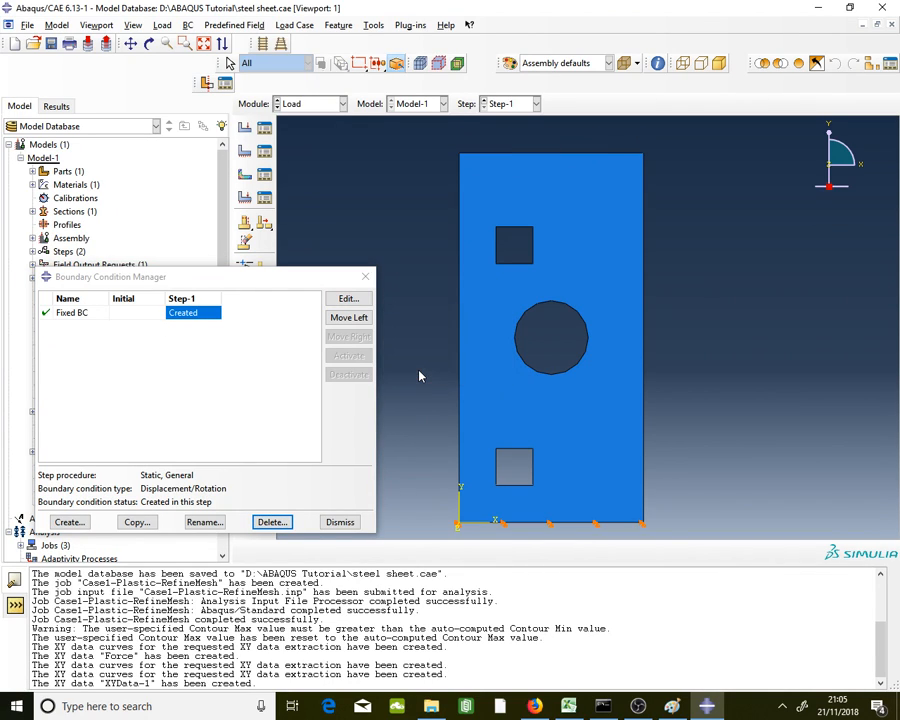
pyautogui.click(365, 276)
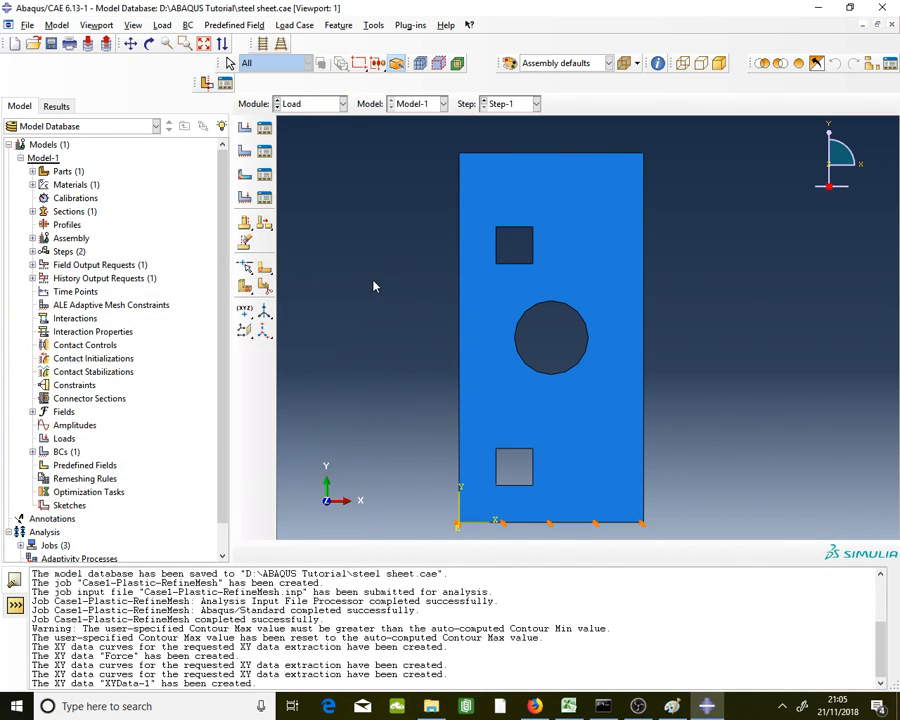
# - Create a mechanical Pressure load in Step-1 with the default name on the plate's top edge
pyautogui.click(265, 129)
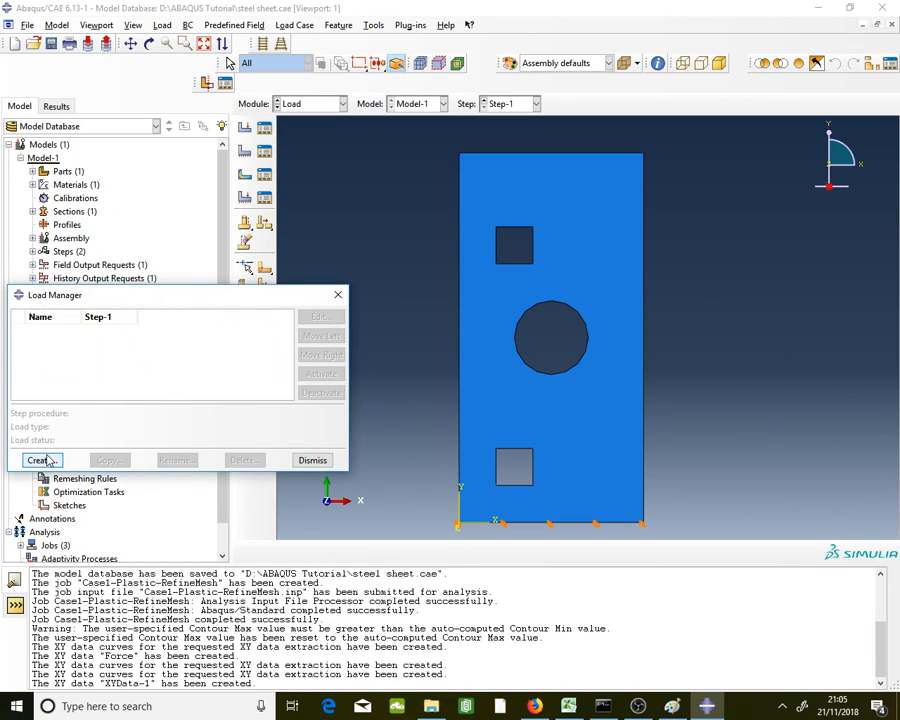
pyautogui.click(40, 460)
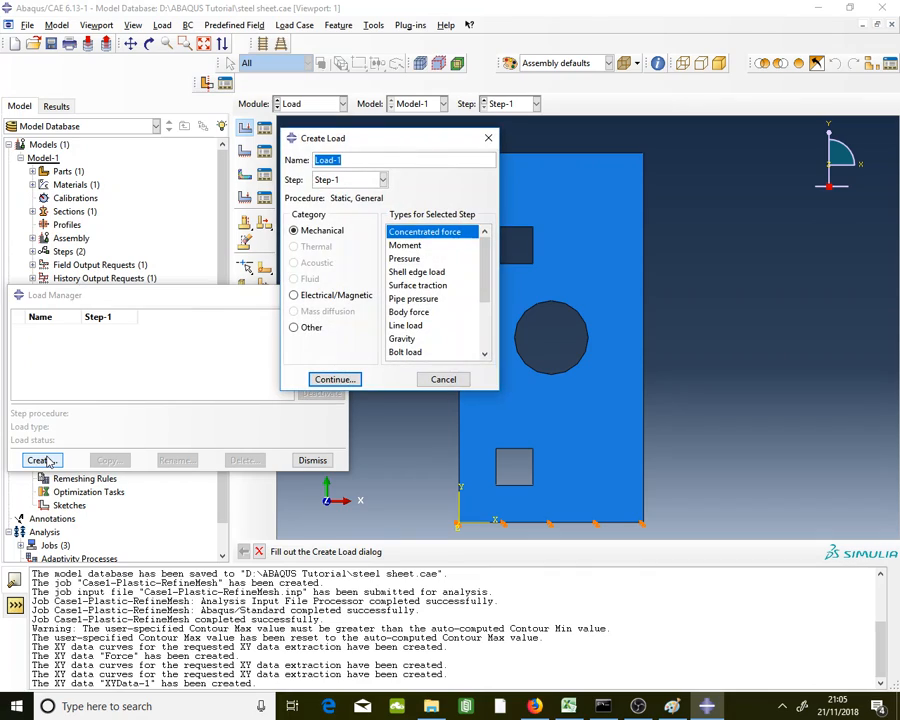
pyautogui.moveTo(370, 139); pyautogui.dragTo(304, 128)
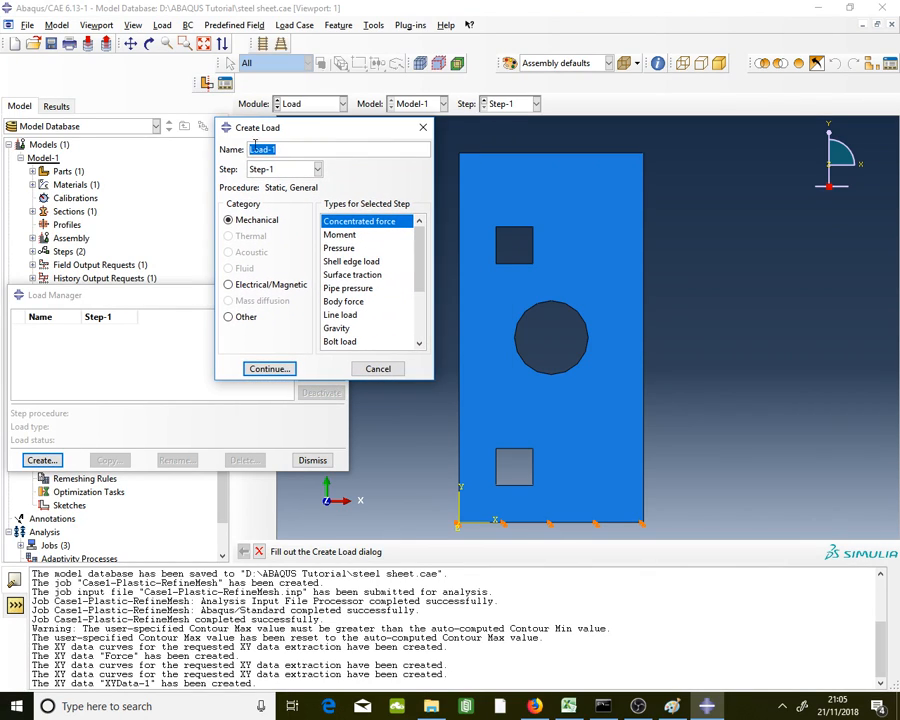
pyautogui.click(364, 249)
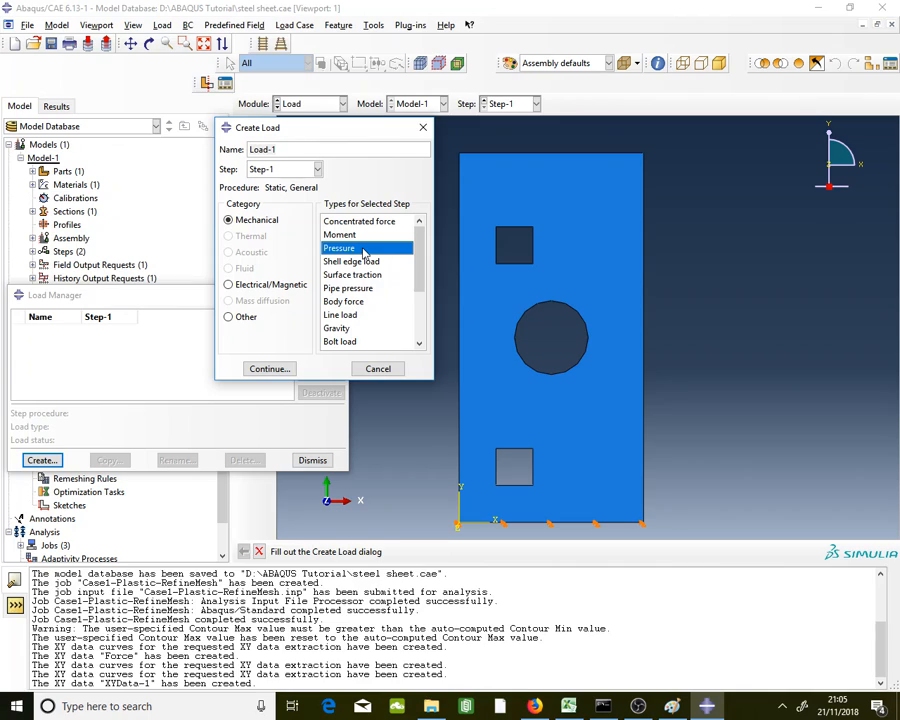
pyautogui.click(279, 369)
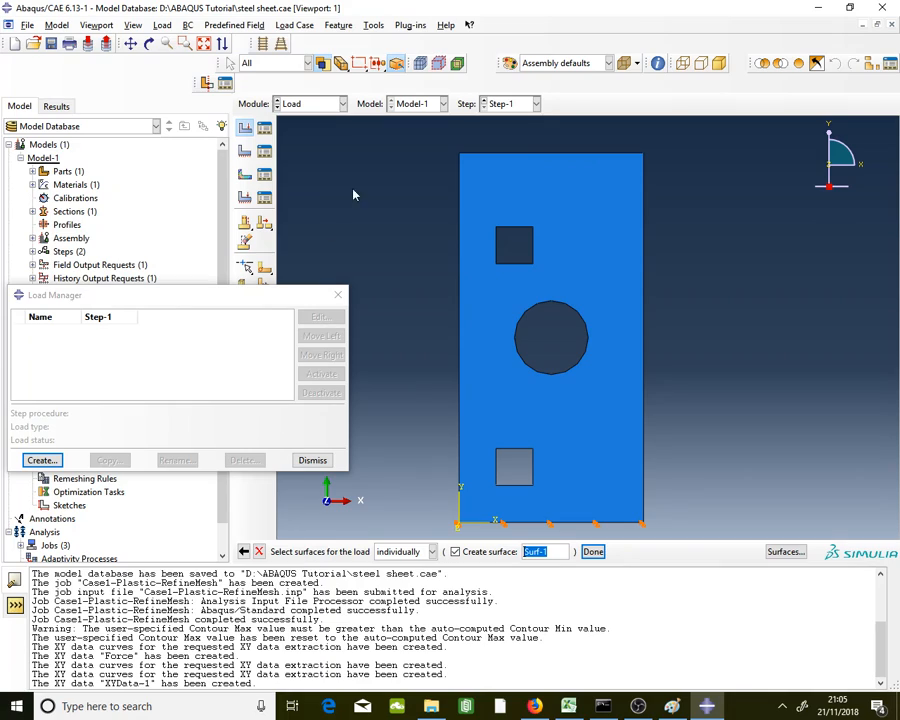
pyautogui.click(535, 155)
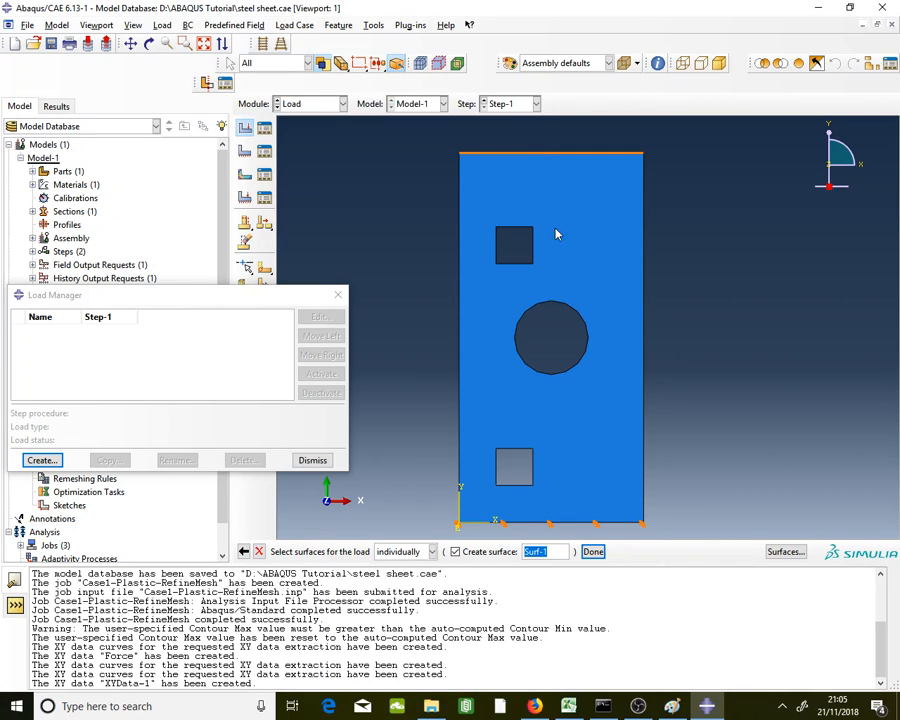
pyautogui.click(593, 552)
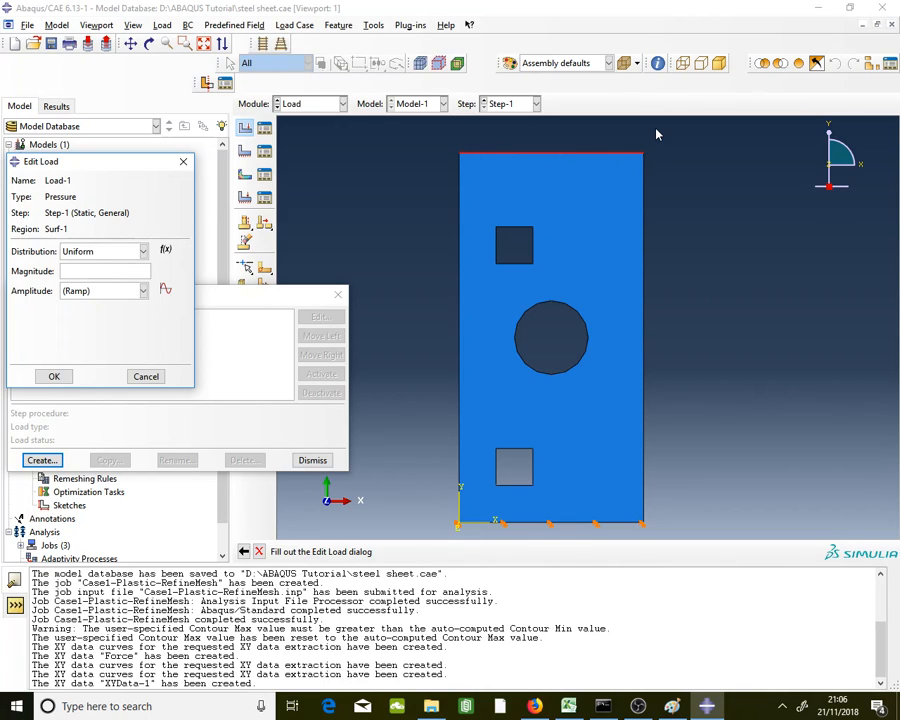
# - Switch to Excel and calculate the edge pressure in cell L33 with =625.268*1000/(200*4)
pyautogui.click(569, 706)
pyautogui.click(524, 512)
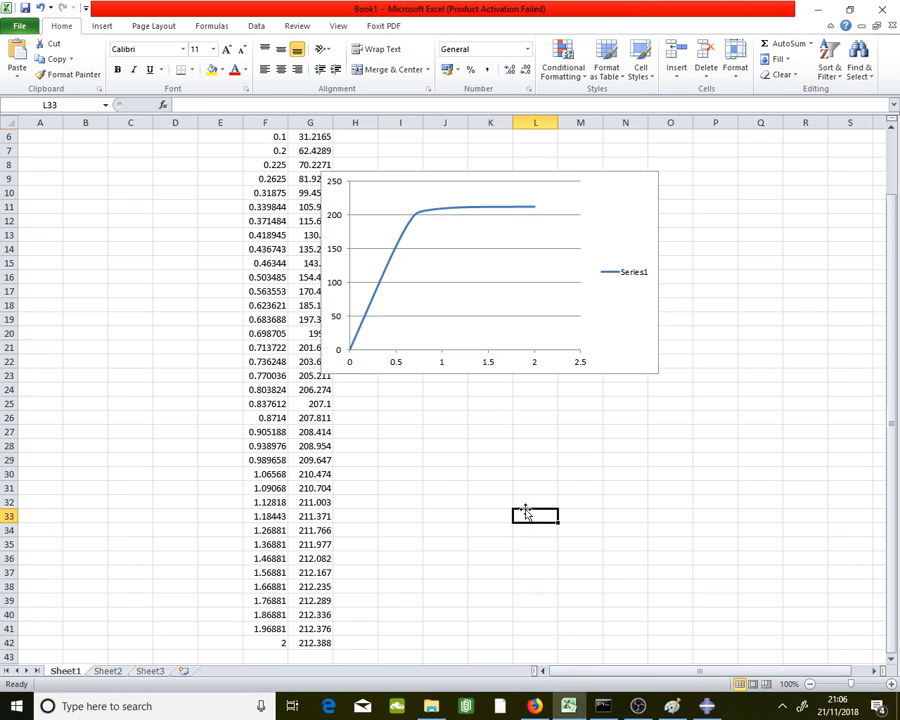
pyautogui.write('=')
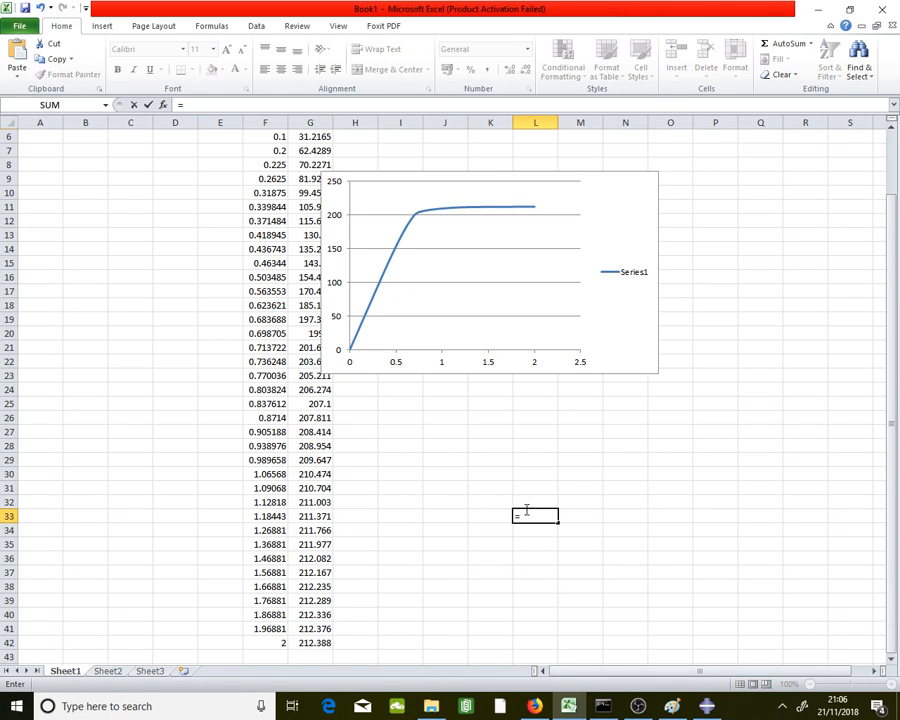
pyautogui.write('625')
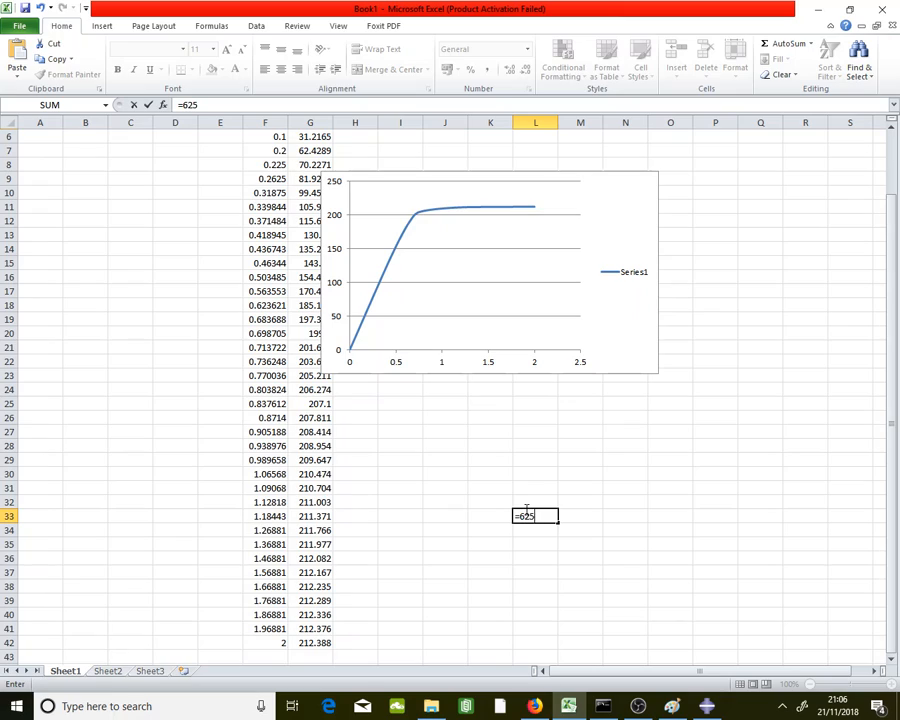
pyautogui.write('.268*1000')
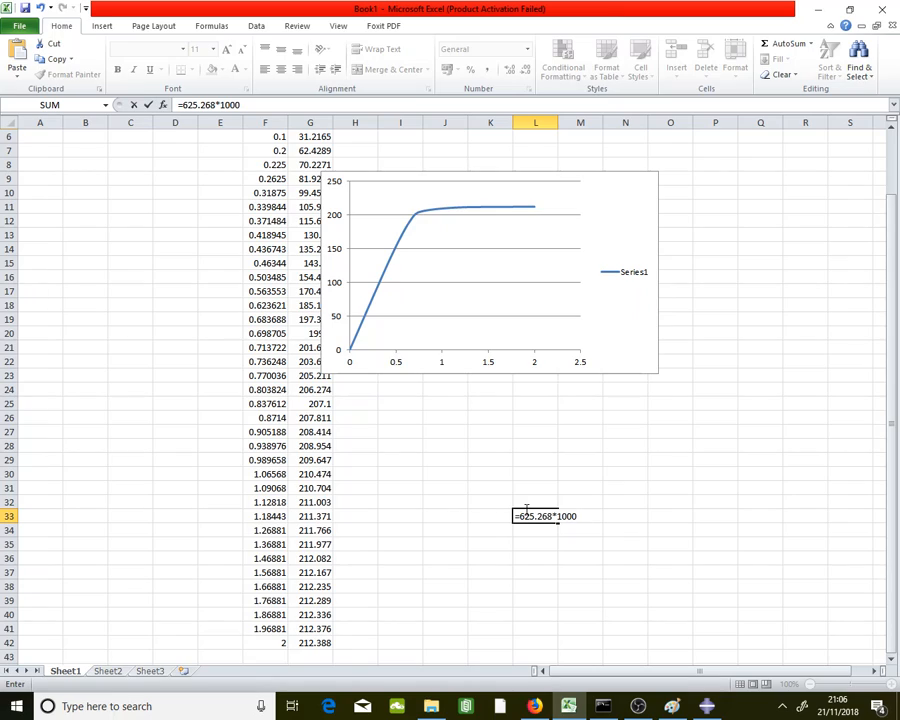
pyautogui.write('/(200')
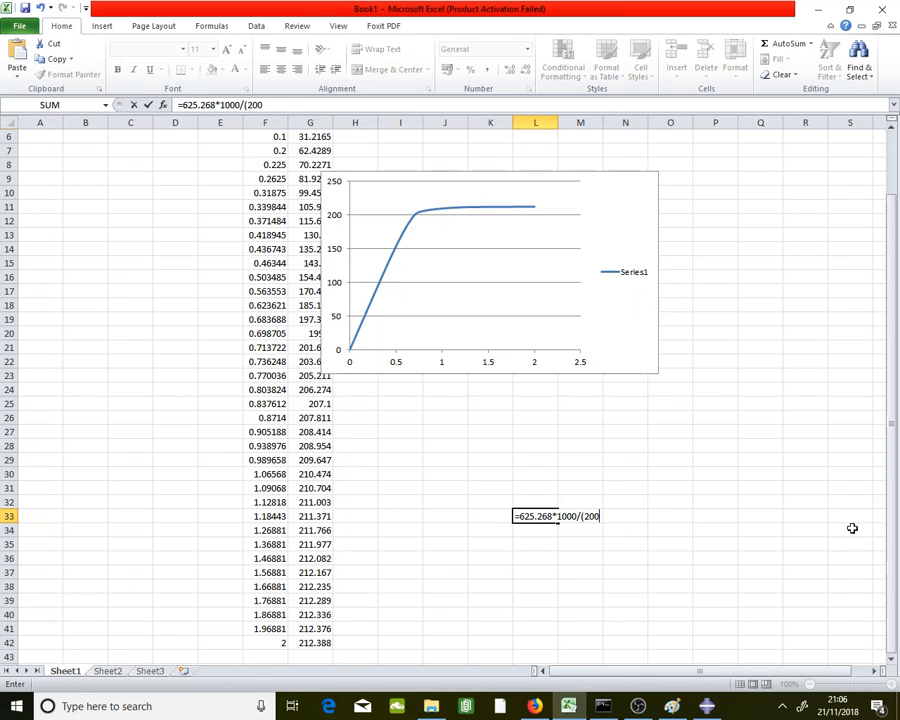
pyautogui.write('*4)')
pyautogui.press('Return')
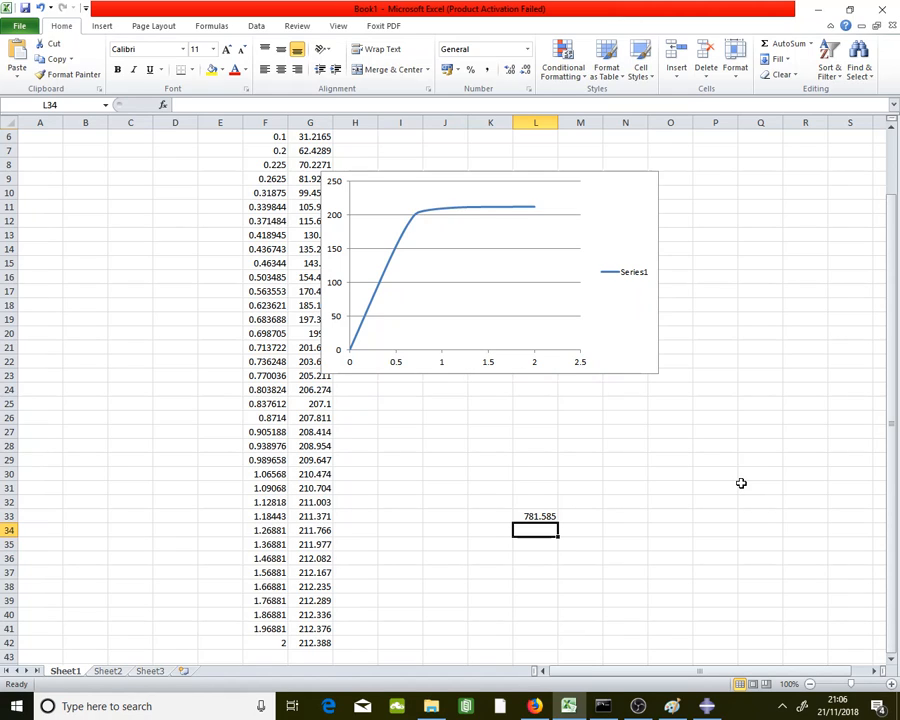
pyautogui.click(538, 515)
pyautogui.click(680, 574)
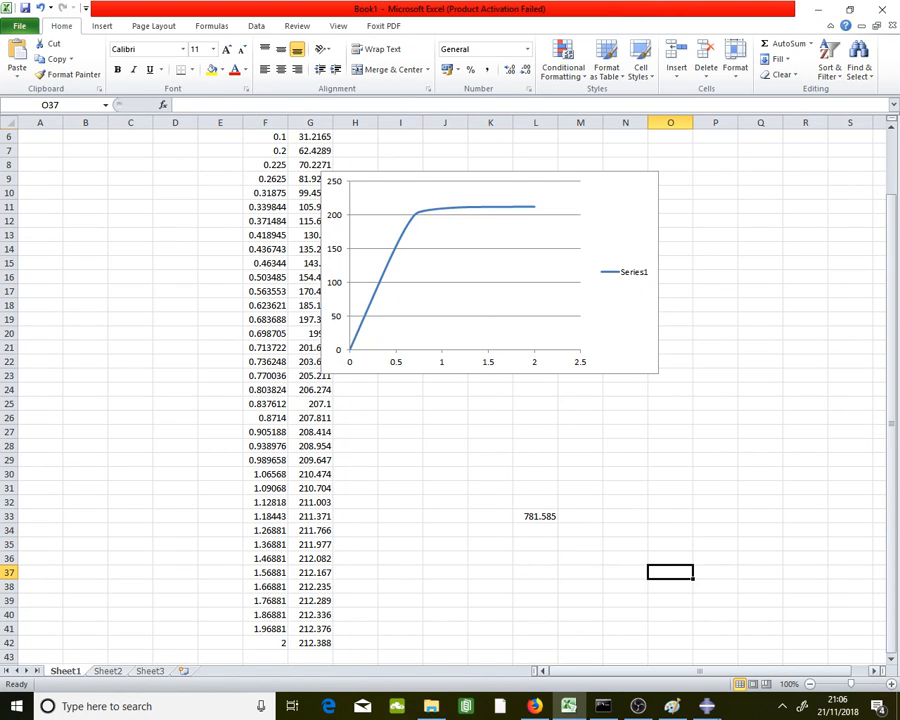
# - Switch back to Abaqus/CAE, set the uniform pressure magnitude to -781.585 and close the Load Manager
pyautogui.click(706, 706)
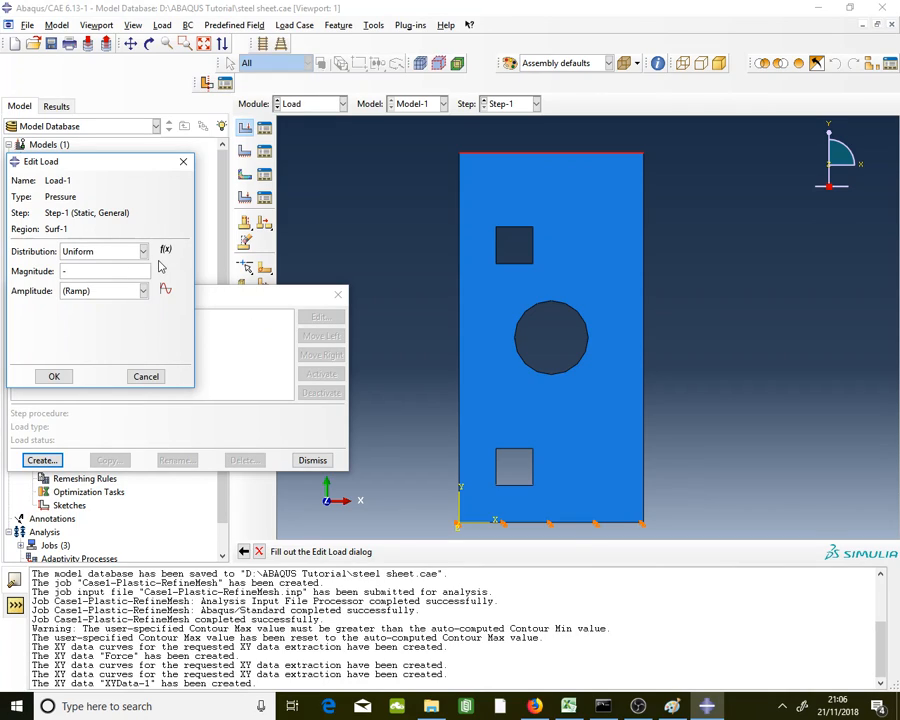
pyautogui.write('-781.585')
pyautogui.click(42, 376)
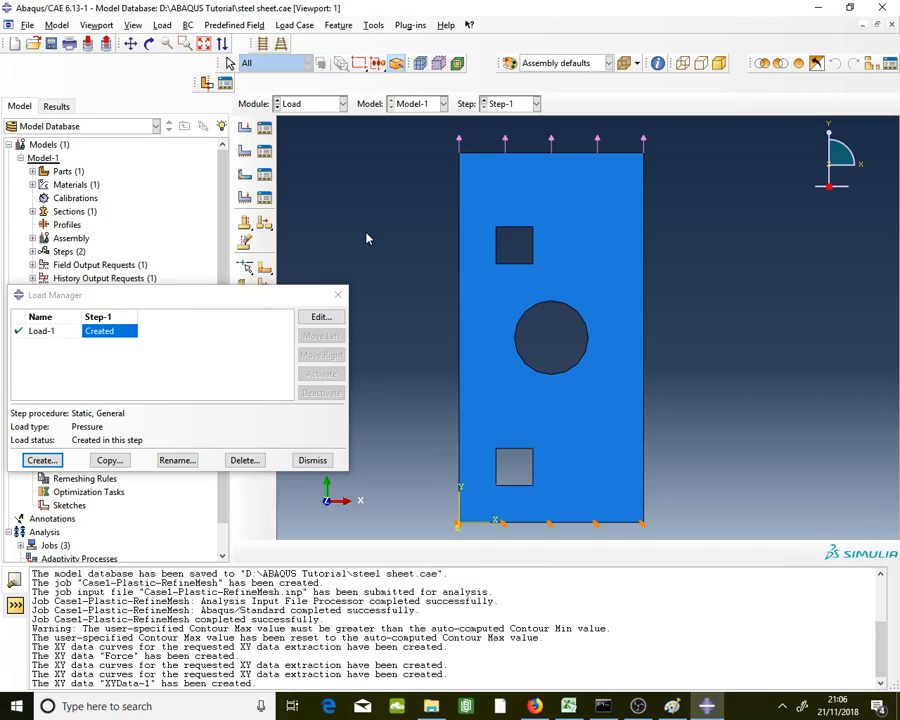
pyautogui.click(313, 461)
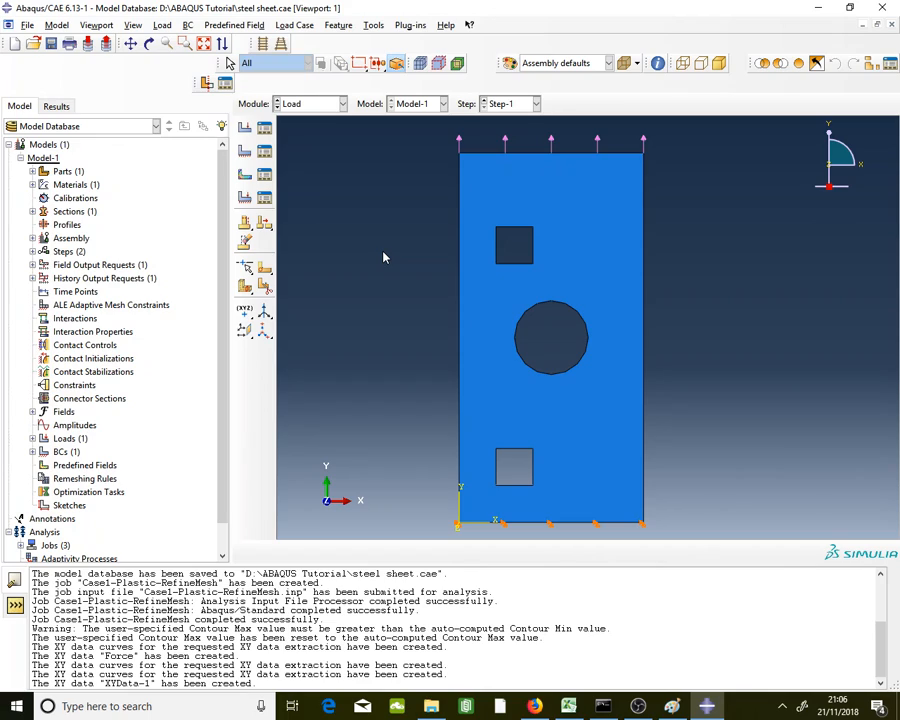
# - Review the elastic and plastic data of the steel material in the Property module, leaving it unmodified
pyautogui.click(341, 106)
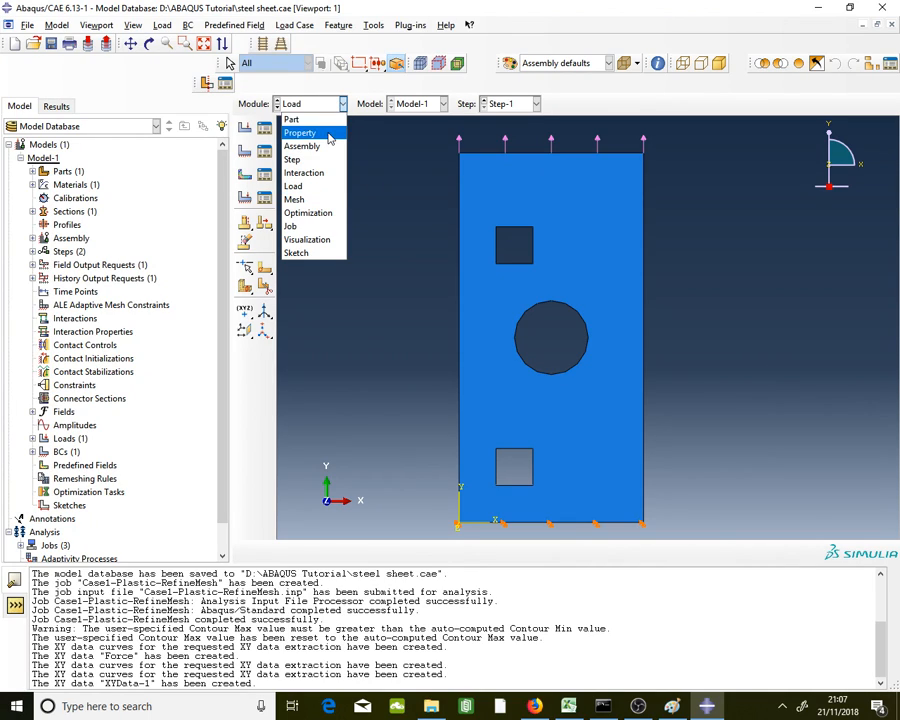
pyautogui.click(329, 136)
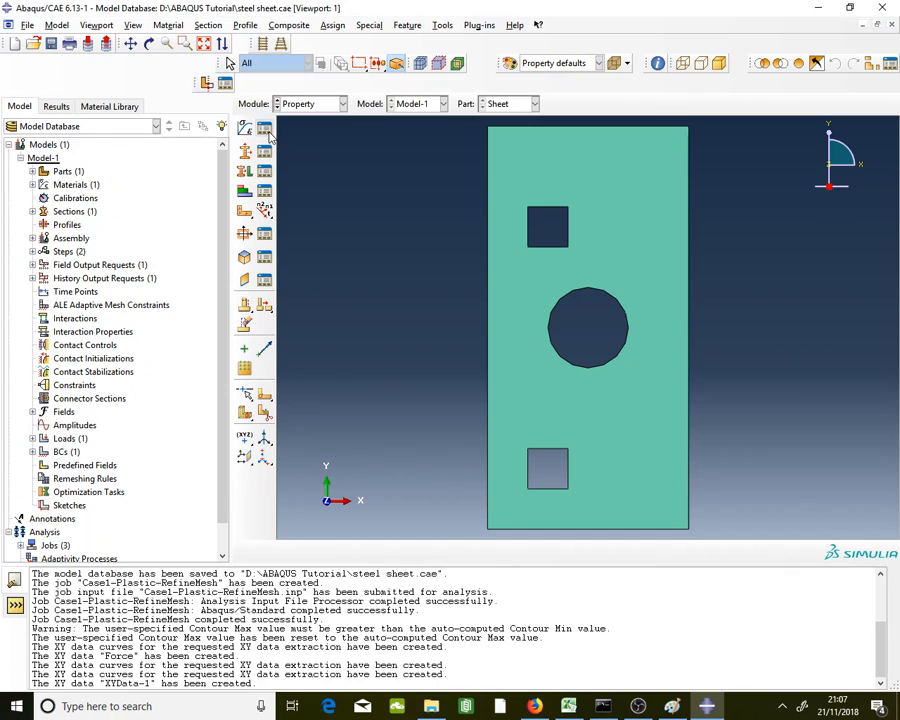
pyautogui.click(266, 131)
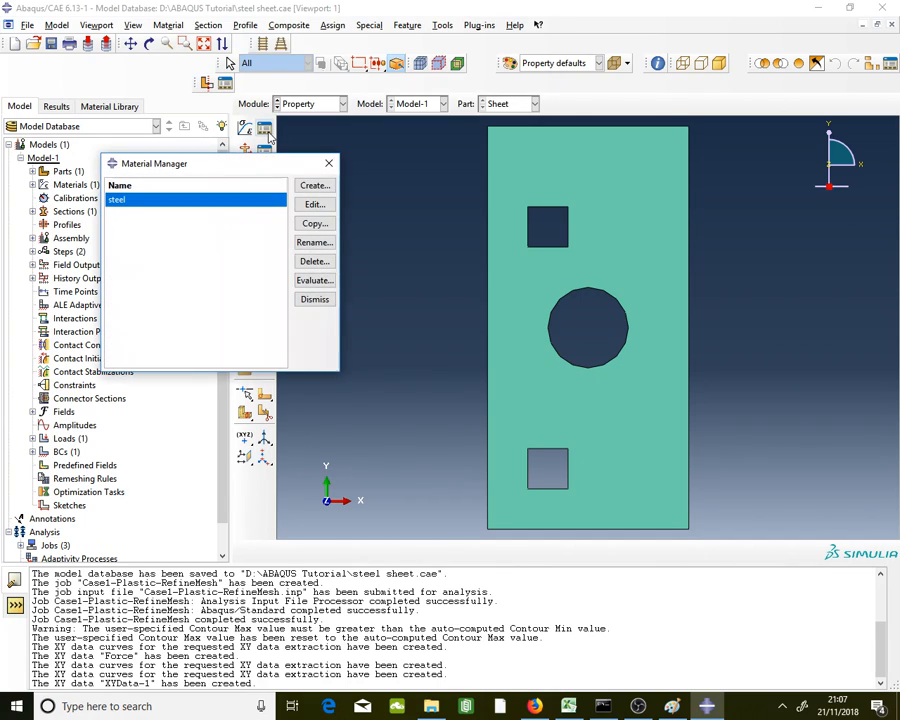
pyautogui.doubleClick(231, 200)
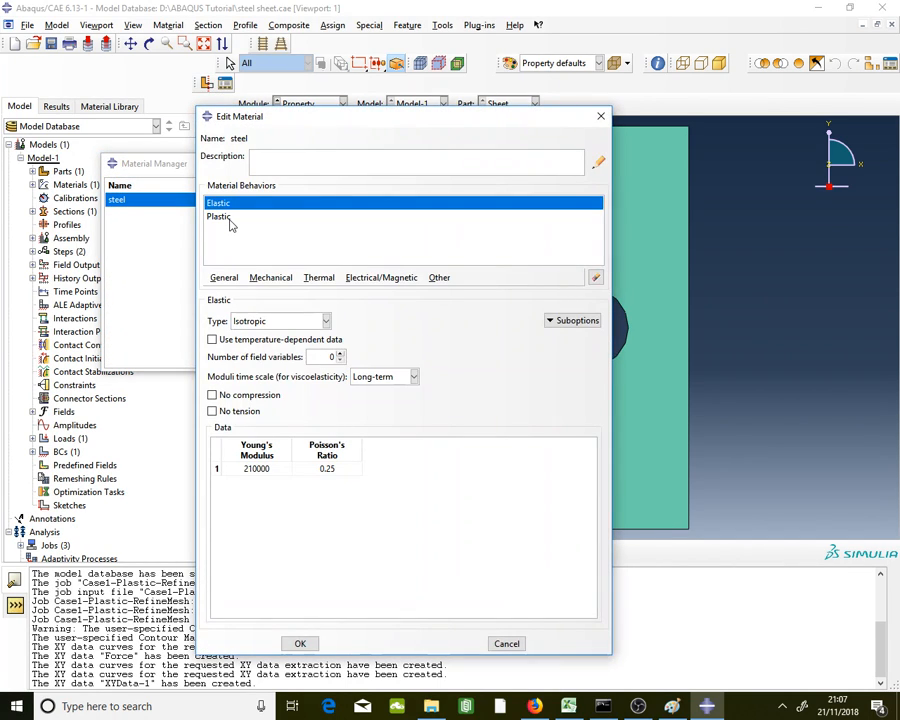
pyautogui.click(230, 218)
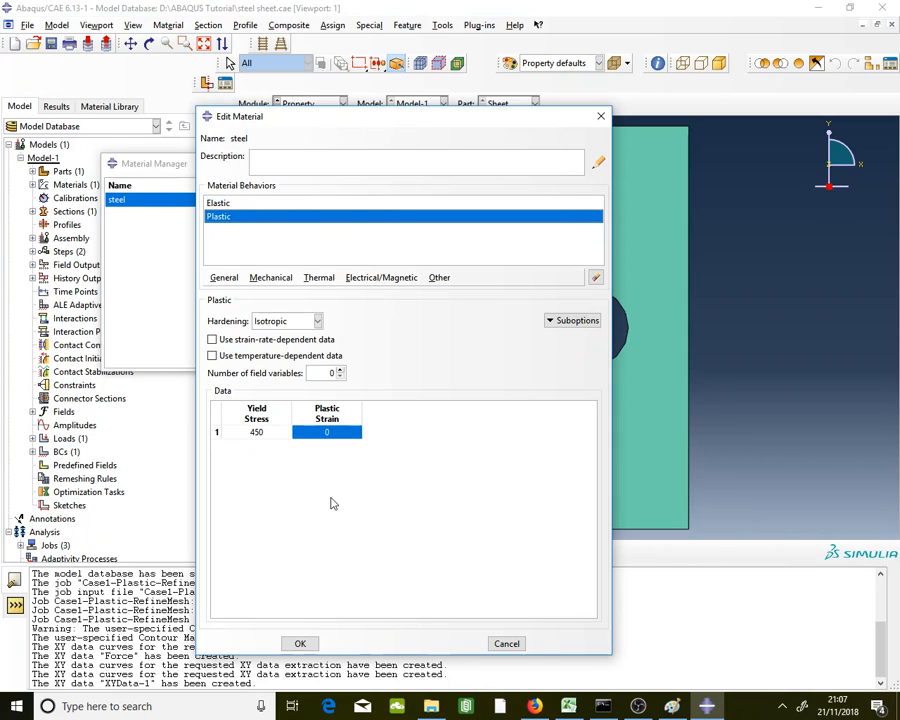
pyautogui.click(510, 645)
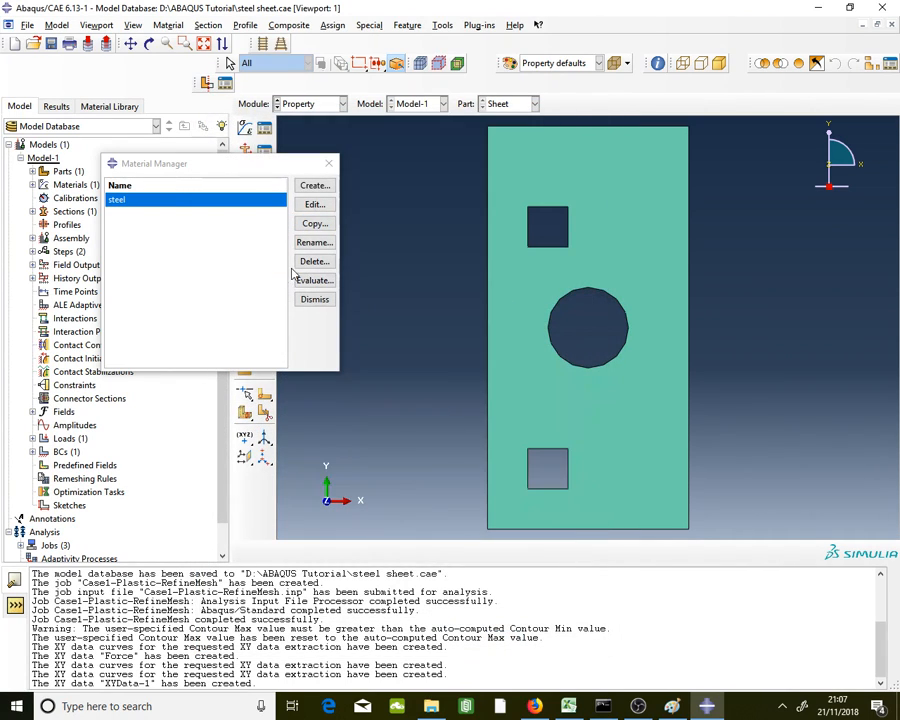
pyautogui.click(315, 299)
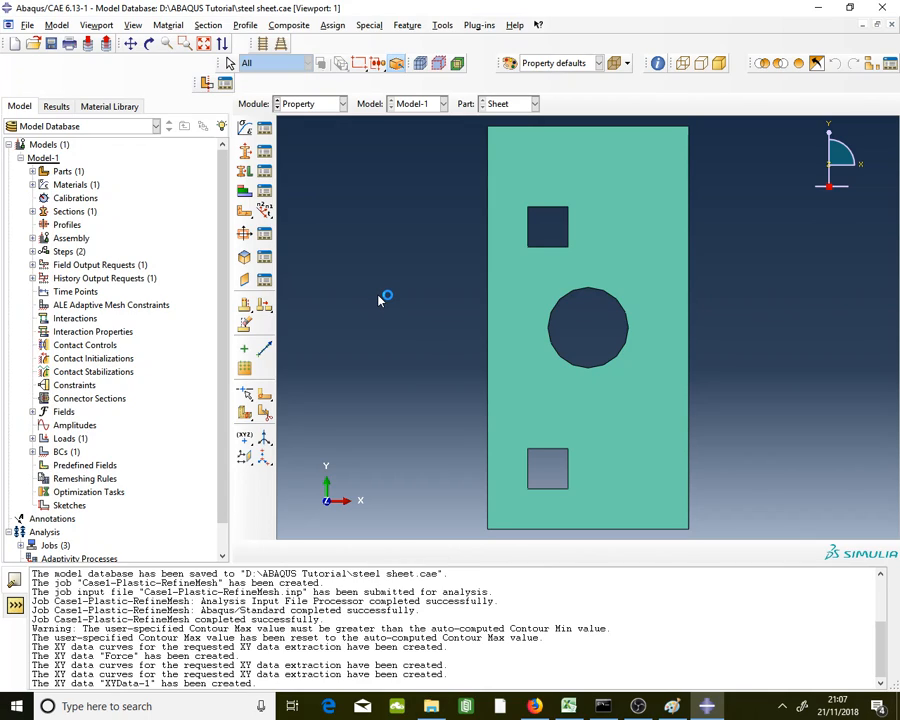
# - Display the assembly's mesh in the Mesh module and save the model database
pyautogui.click(330, 104)
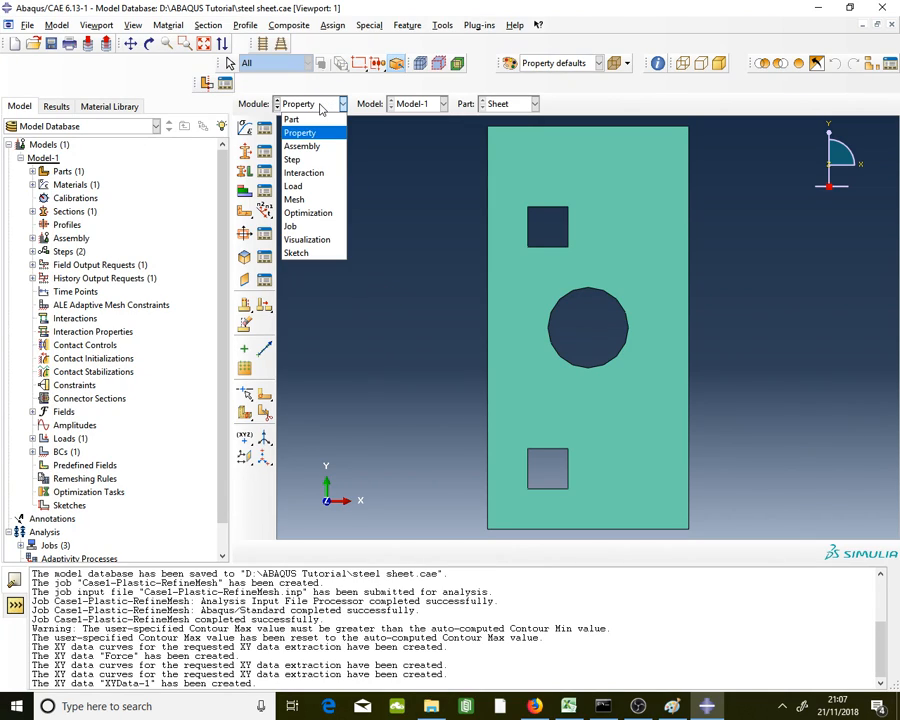
pyautogui.click(310, 199)
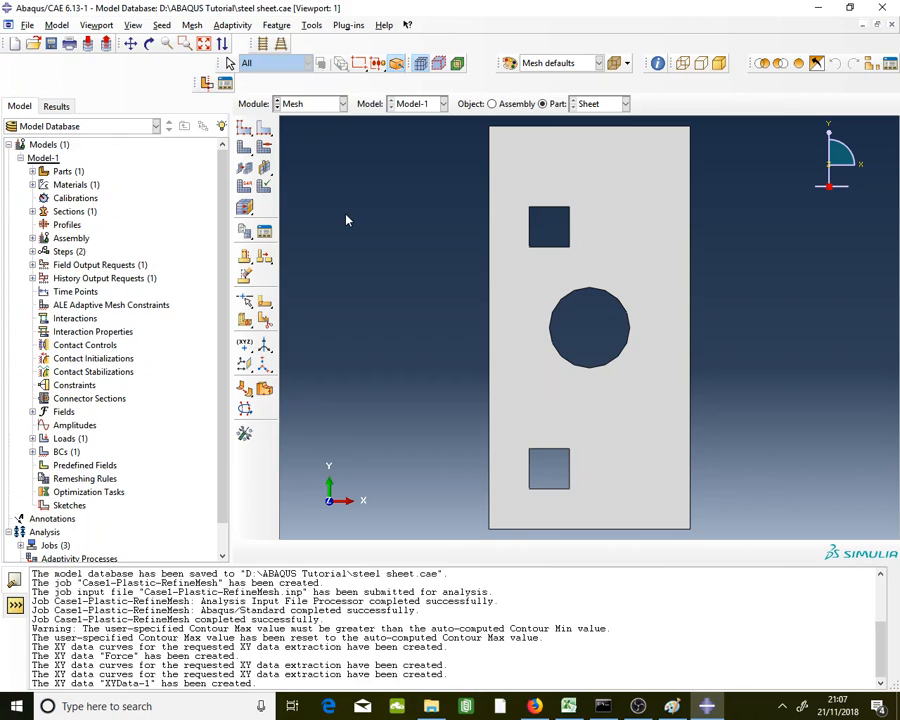
pyautogui.click(513, 107)
pyautogui.click(326, 106)
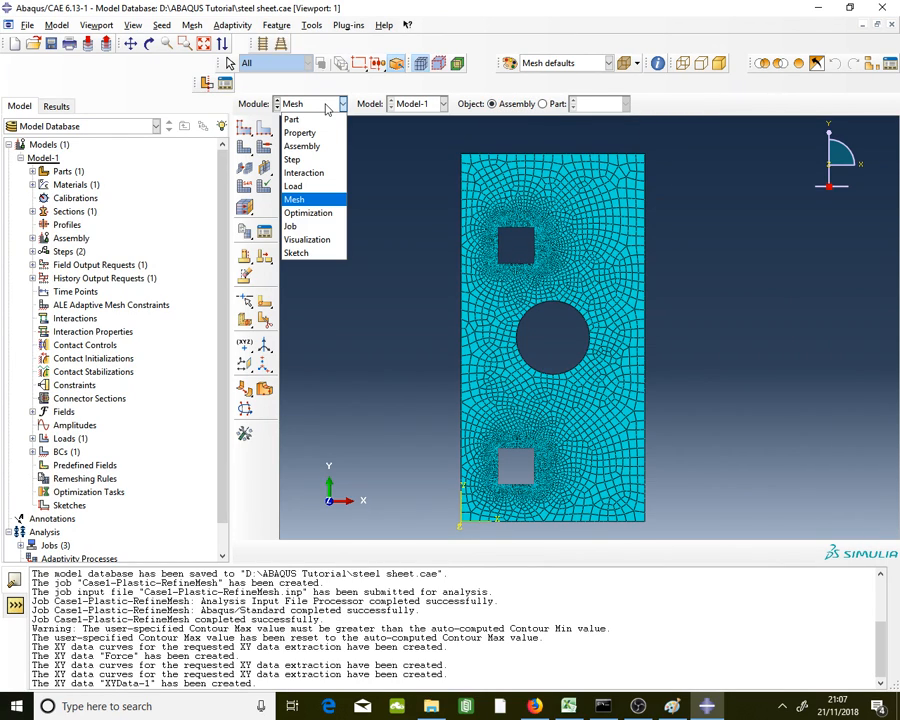
pyautogui.click(393, 218)
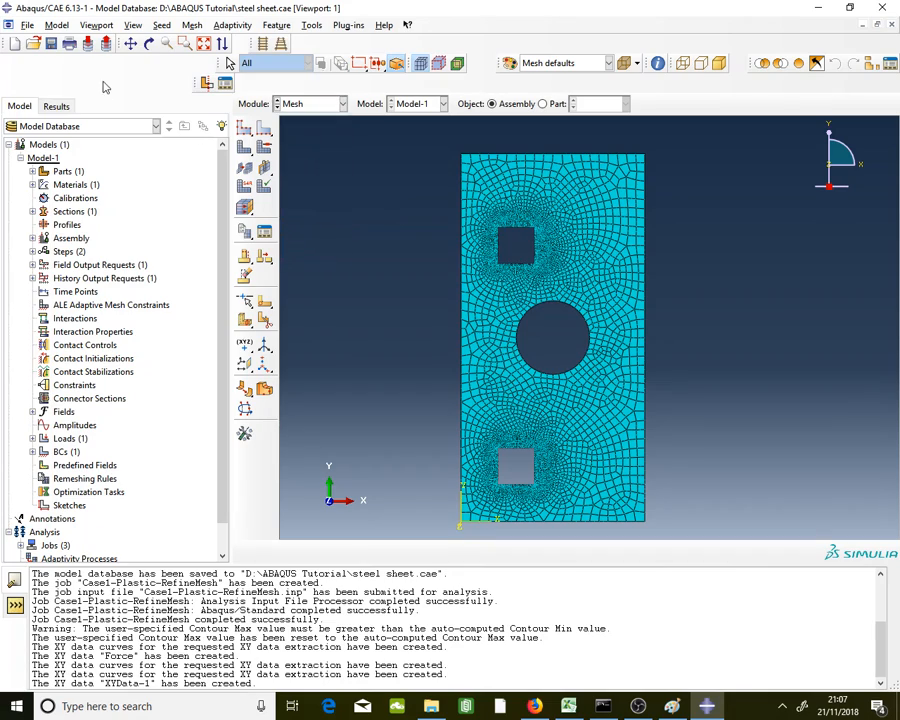
pyautogui.click(53, 46)
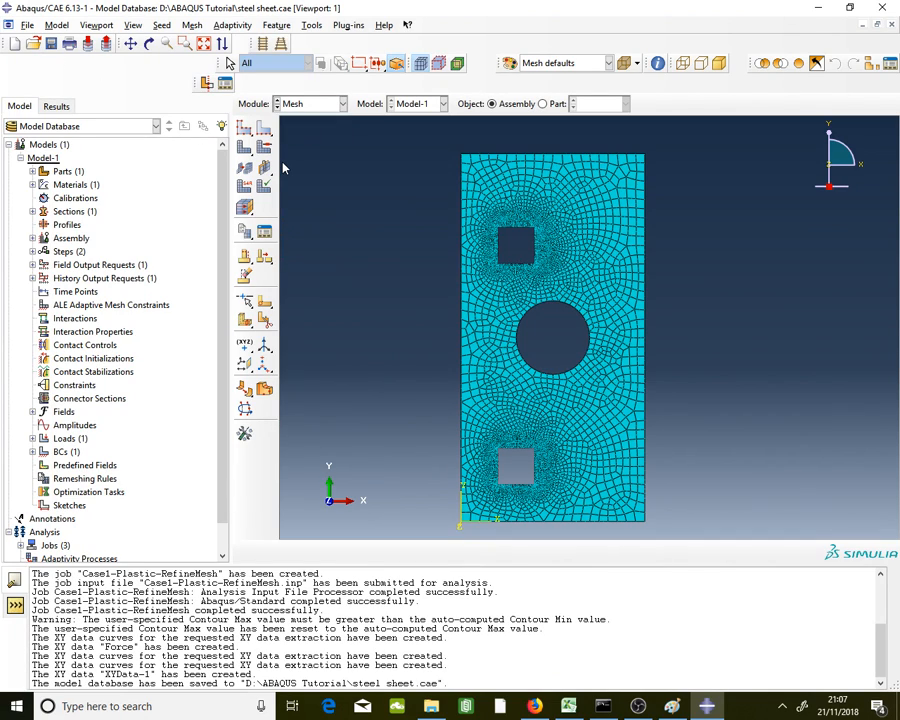
# - Switch to the Job module and create a job named Case2-Plastic from Model-1 with default settings
pyautogui.click(307, 106)
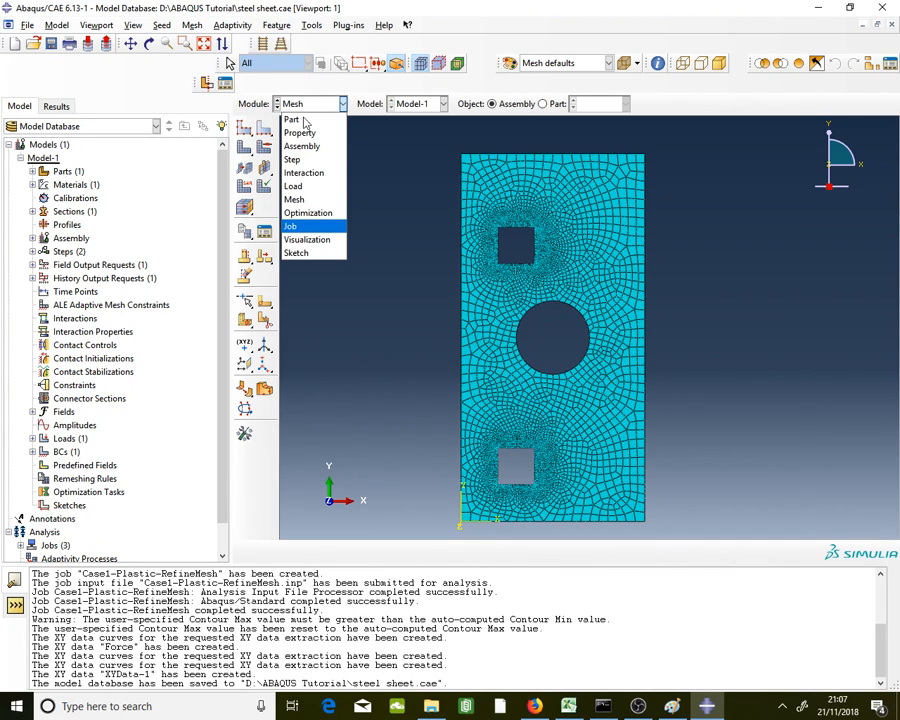
pyautogui.click(300, 225)
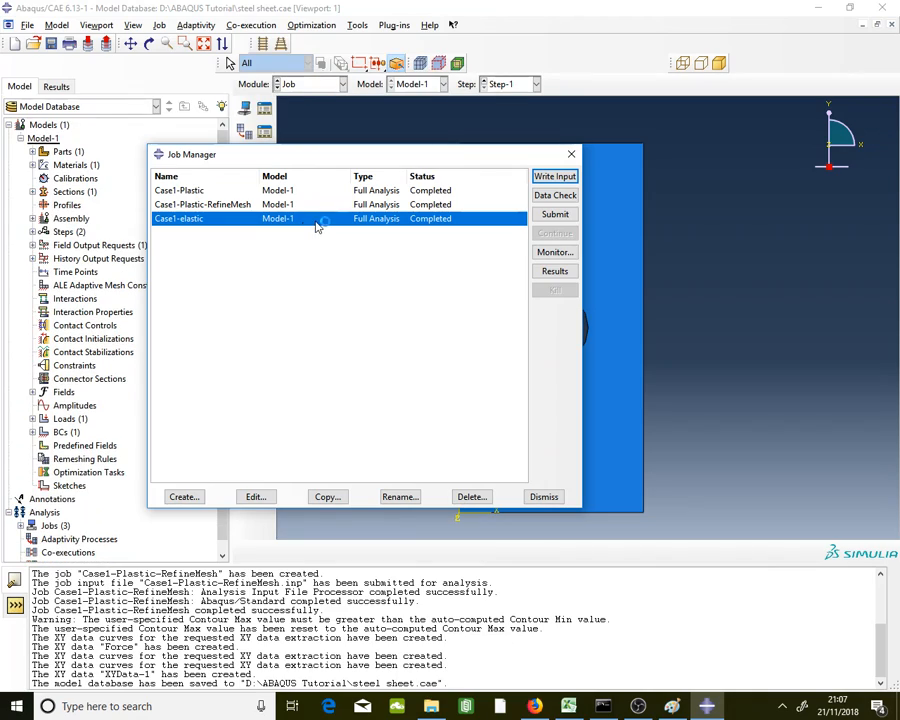
pyautogui.click(183, 496)
pyautogui.write('Case')
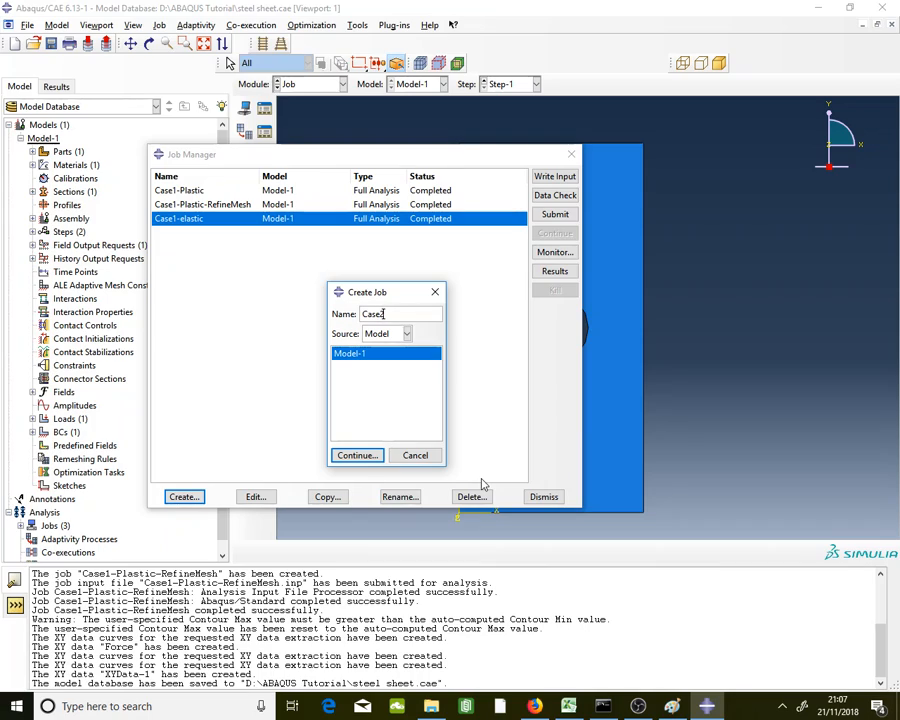
pyautogui.write('2-Plastic')
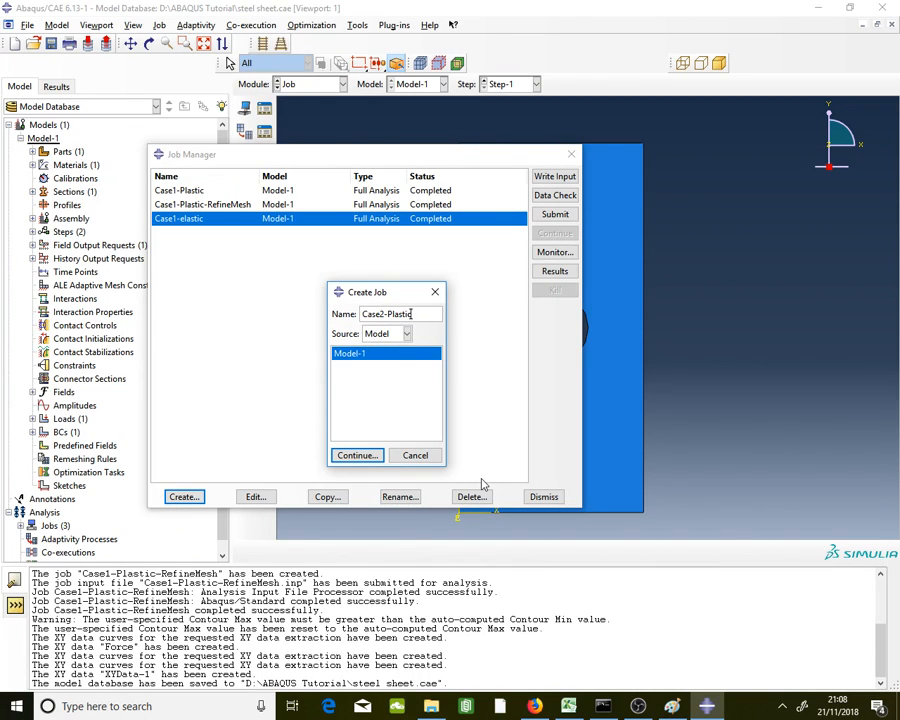
pyautogui.click(356, 455)
pyautogui.click(238, 450)
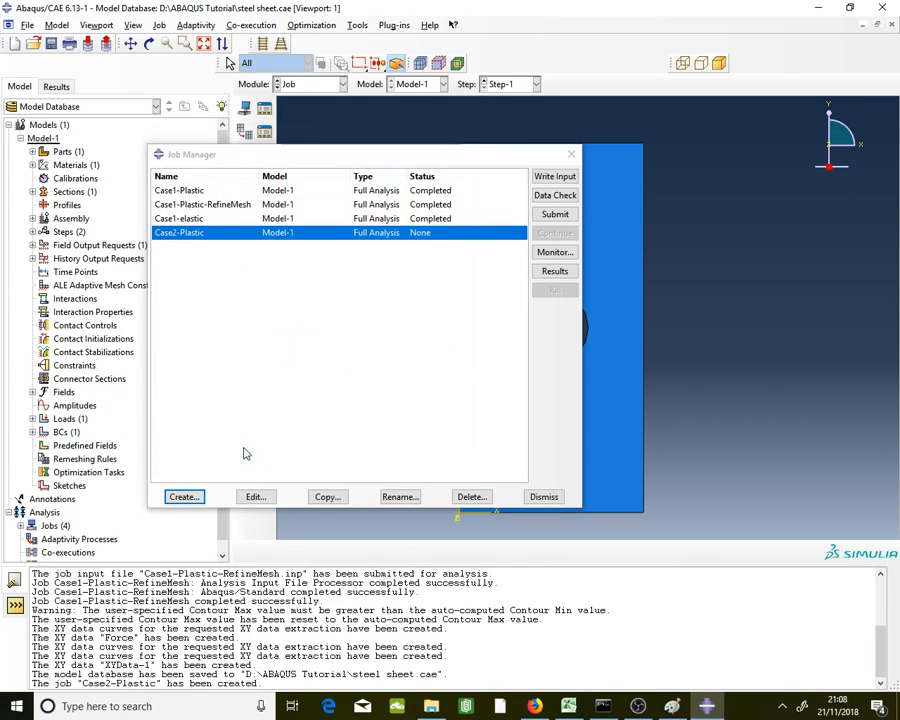
# - Submit the Case2-Plastic job, follow its increments in an enlarged monitor until the run ends, and close the monitor
pyautogui.click(558, 214)
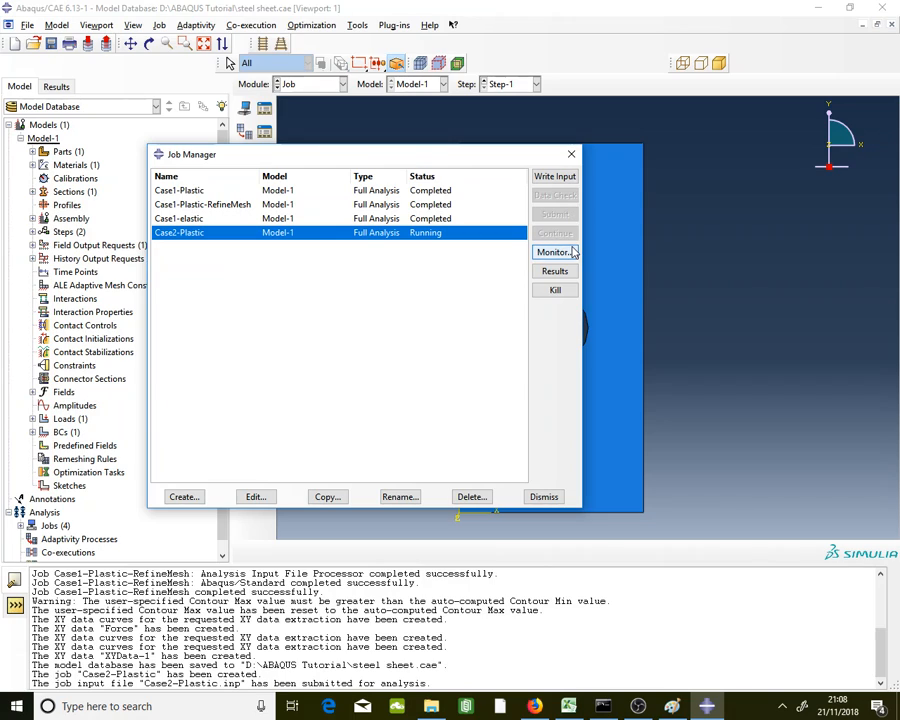
pyautogui.click(574, 253)
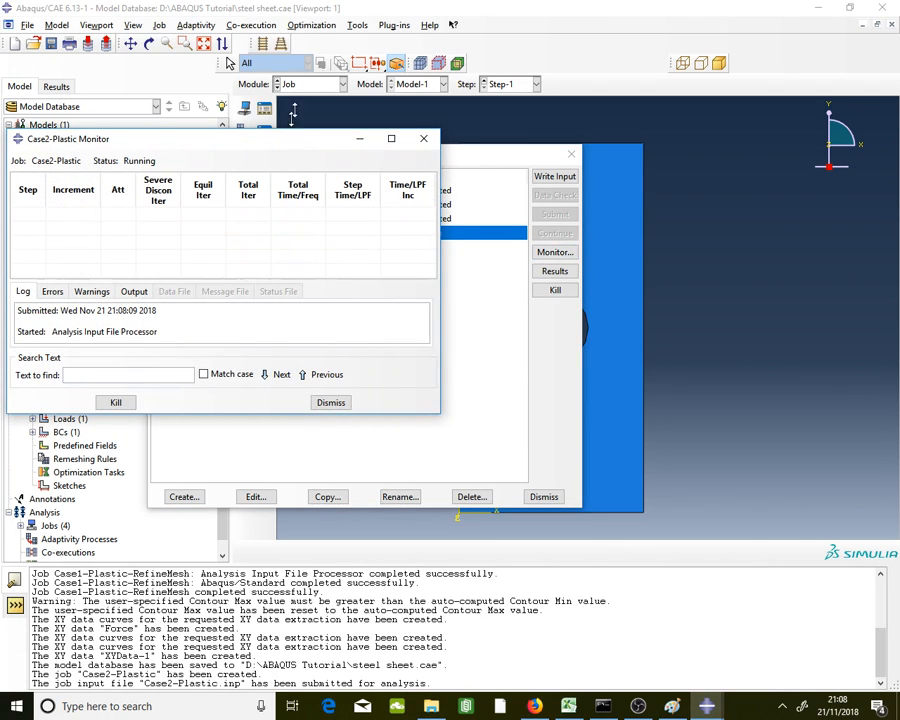
pyautogui.moveTo(292, 118); pyautogui.dragTo(503, 93)
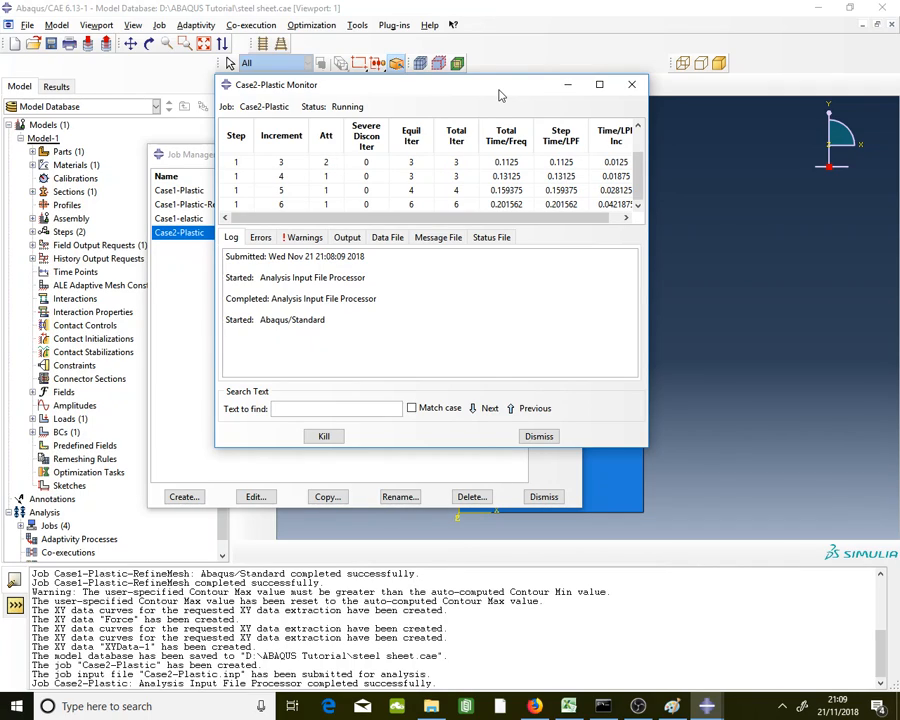
pyautogui.moveTo(647, 446); pyautogui.dragTo(739, 514)
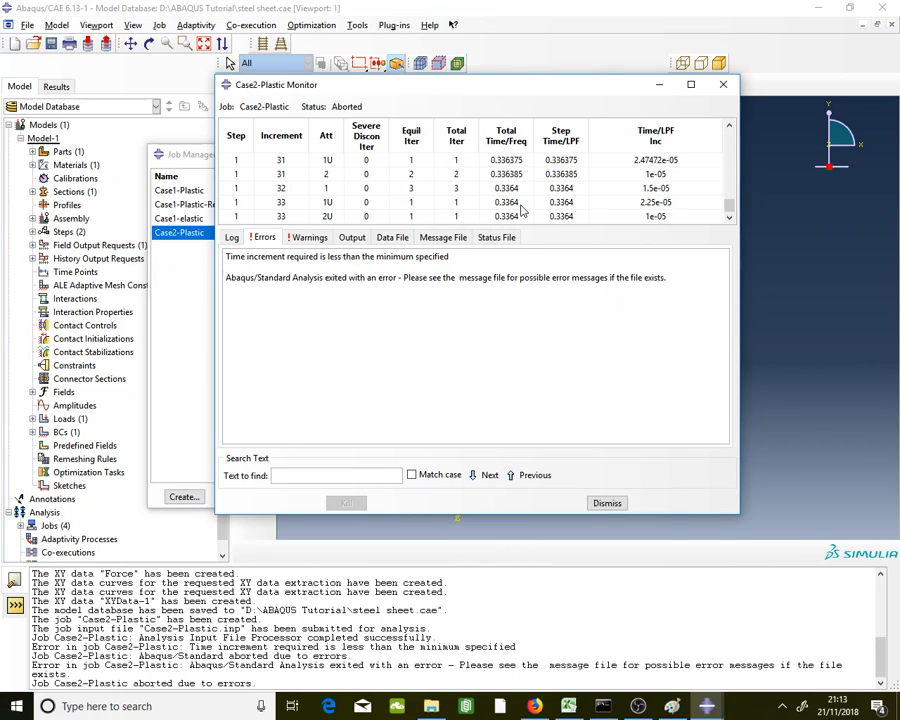
pyautogui.moveTo(366, 82); pyautogui.dragTo(377, 371)
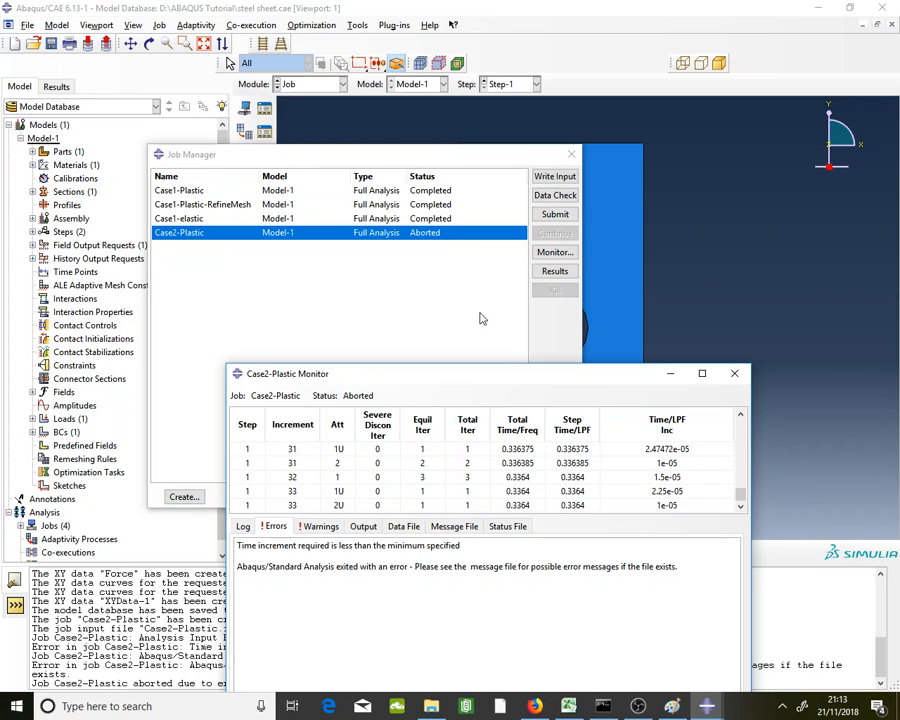
pyautogui.click(731, 374)
# - Open the Case2-Plastic results and plot the Mises stress contours on the deformed shape
pyautogui.click(554, 271)
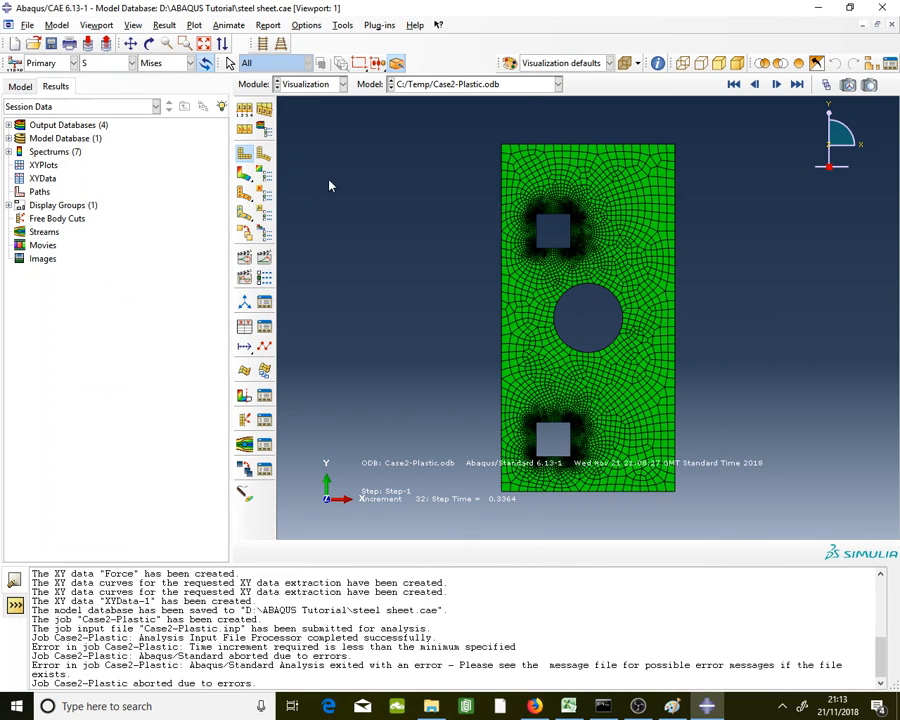
pyautogui.click(246, 175)
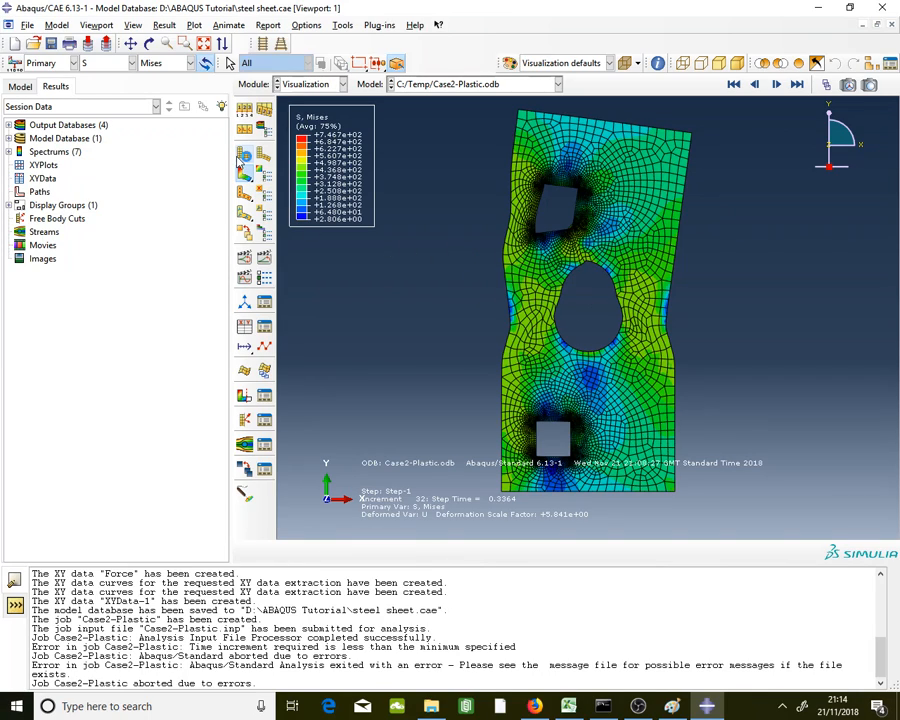
pyautogui.click(243, 155)
pyautogui.click(244, 175)
# - Animate the Mises contours over the time history, stop the animation, and show the last increment
pyautogui.click(264, 270)
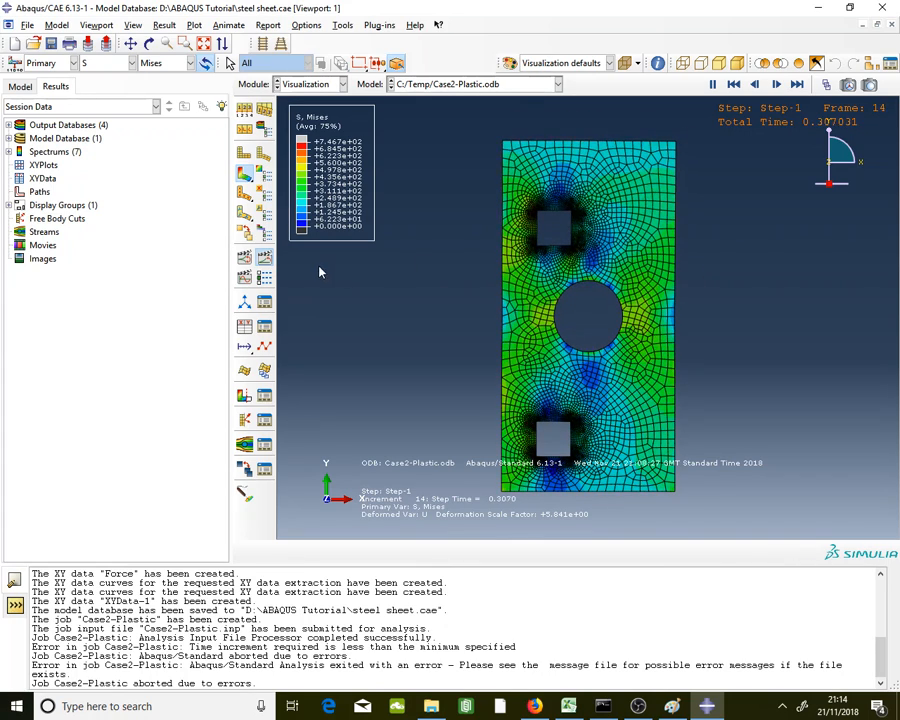
pyautogui.click(712, 84)
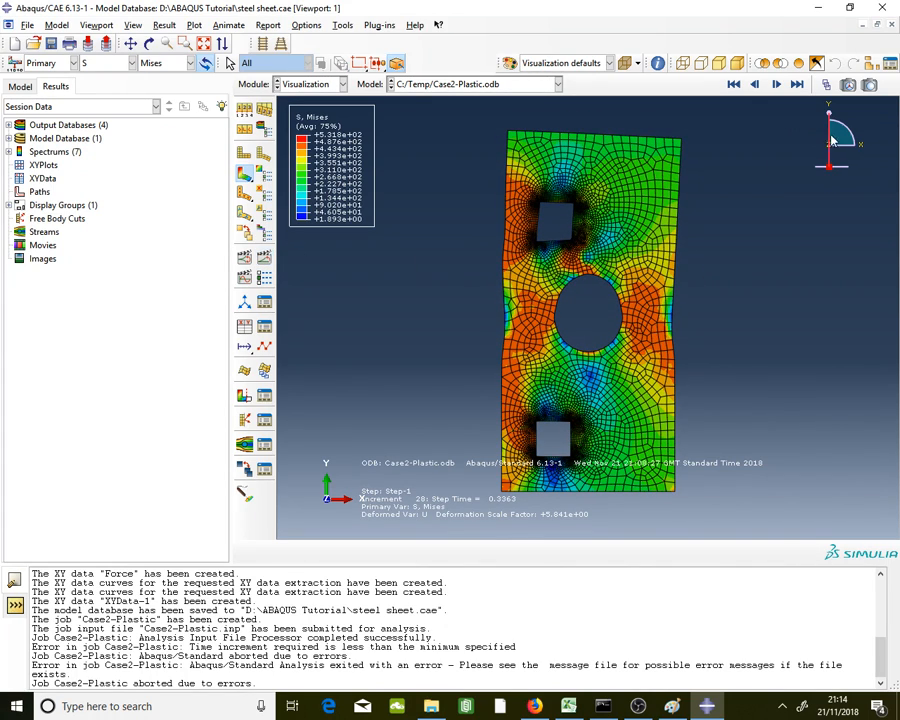
pyautogui.click(776, 85)
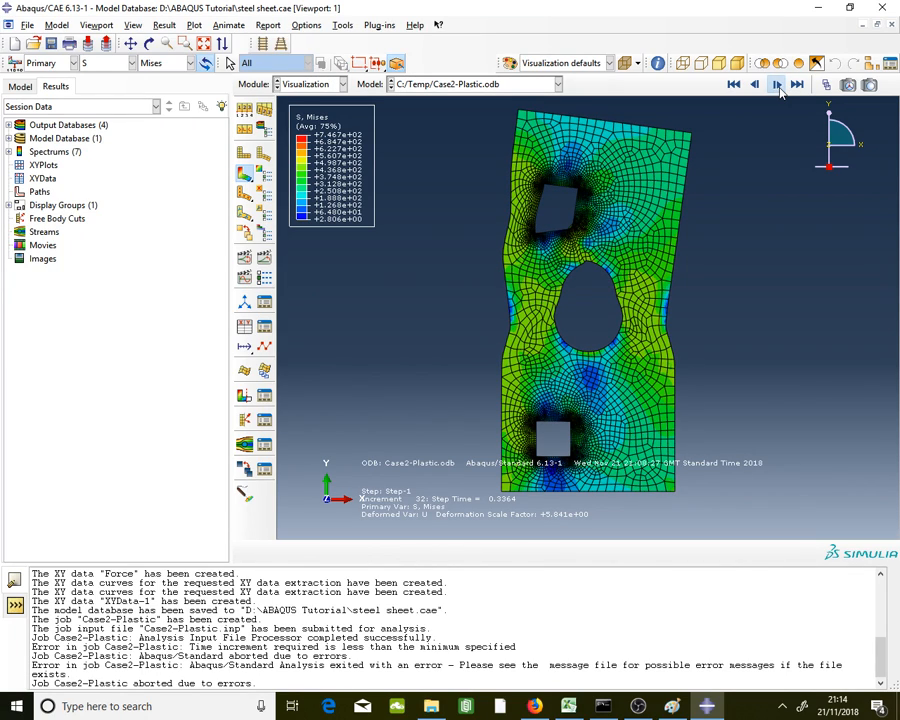
pyautogui.click(776, 84)
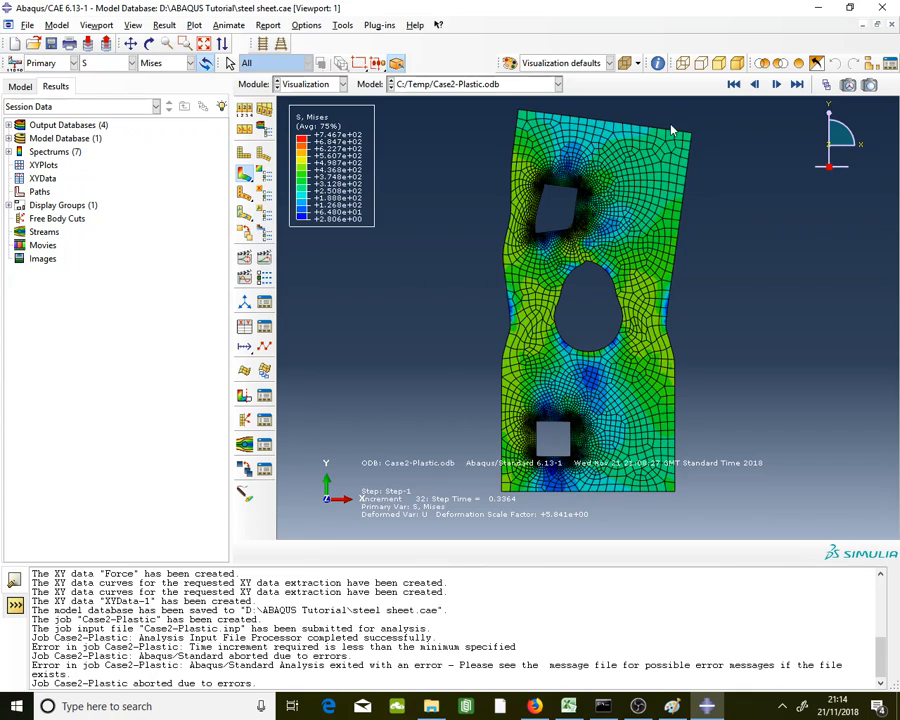
# - Step the Mises contour plot back frame by frame from the last increment to increment 20
pyautogui.click(755, 85)
pyautogui.click(755, 85)
pyautogui.click(755, 85)
pyautogui.click(755, 85)
pyautogui.click(755, 85)
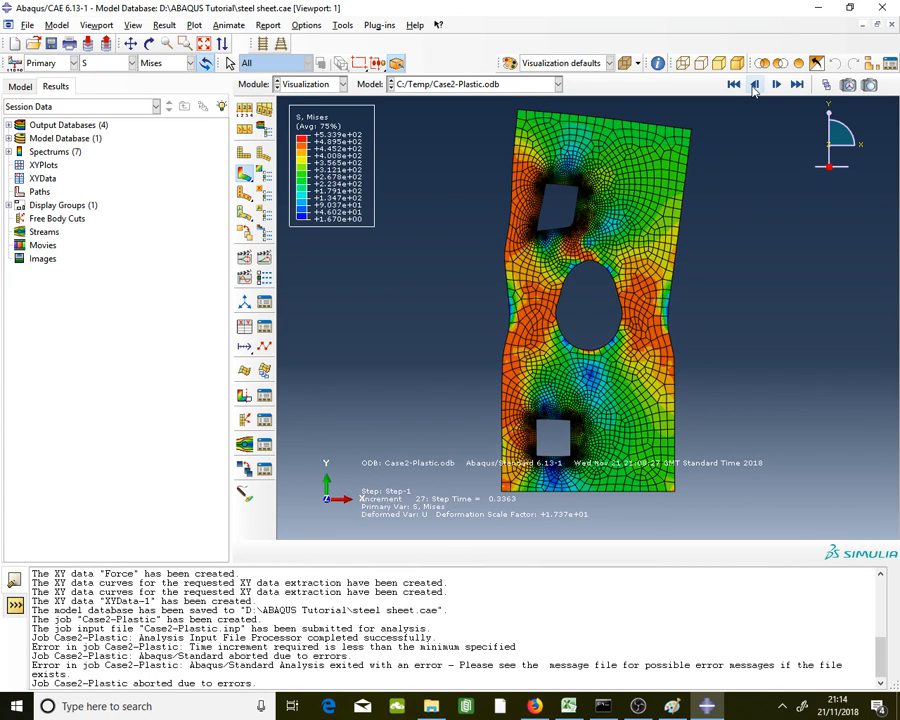
pyautogui.click(755, 85)
pyautogui.click(755, 85)
pyautogui.click(755, 85)
pyautogui.click(755, 85)
pyautogui.click(755, 85)
pyautogui.click(755, 85)
pyautogui.click(755, 85)
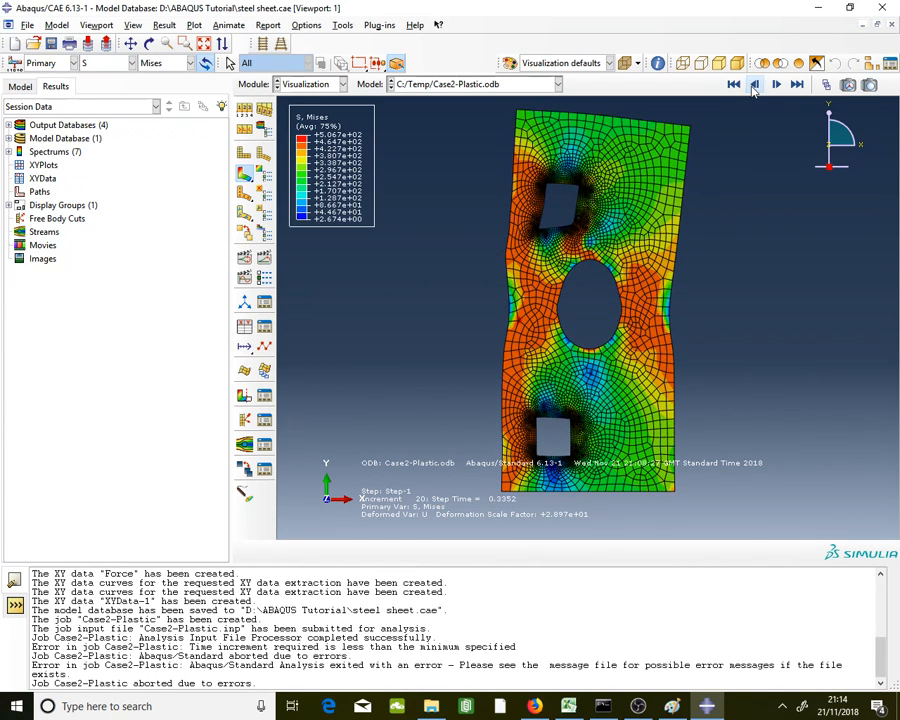
# - Return to the first frame and step the Mises contour plot forward to increment 10
pyautogui.click(733, 85)
pyautogui.click(775, 85)
pyautogui.click(775, 85)
pyautogui.click(775, 85)
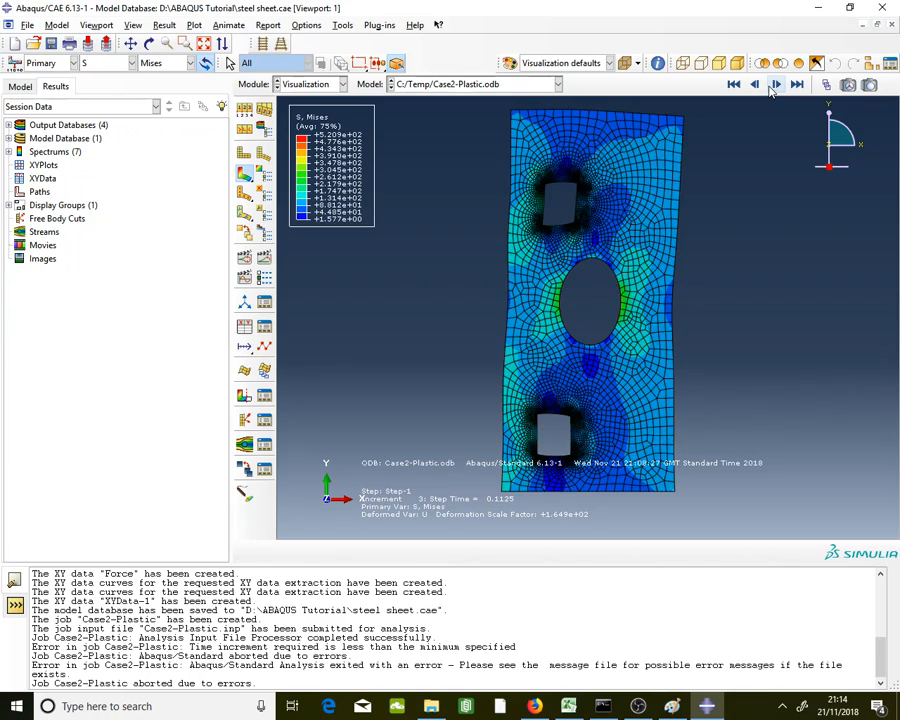
pyautogui.click(775, 85)
pyautogui.click(775, 85)
pyautogui.click(775, 85)
pyautogui.click(775, 85)
pyautogui.click(775, 85)
pyautogui.click(775, 85)
pyautogui.click(775, 85)
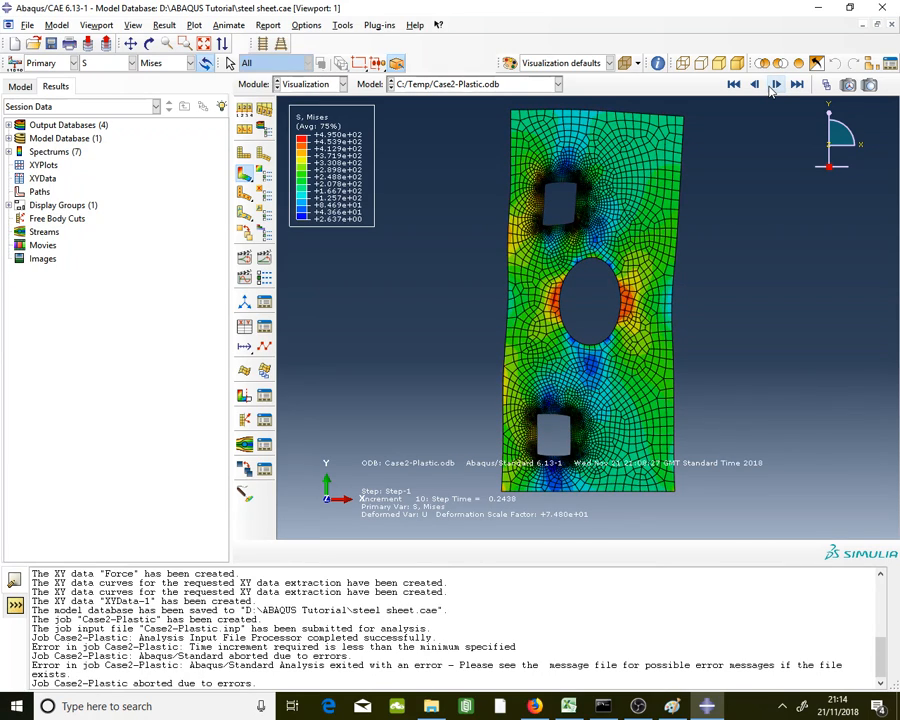
# - Show the undeformed shape and set up XY data extraction from the ODB field output for unique nodal reaction force RF2
pyautogui.click(244, 152)
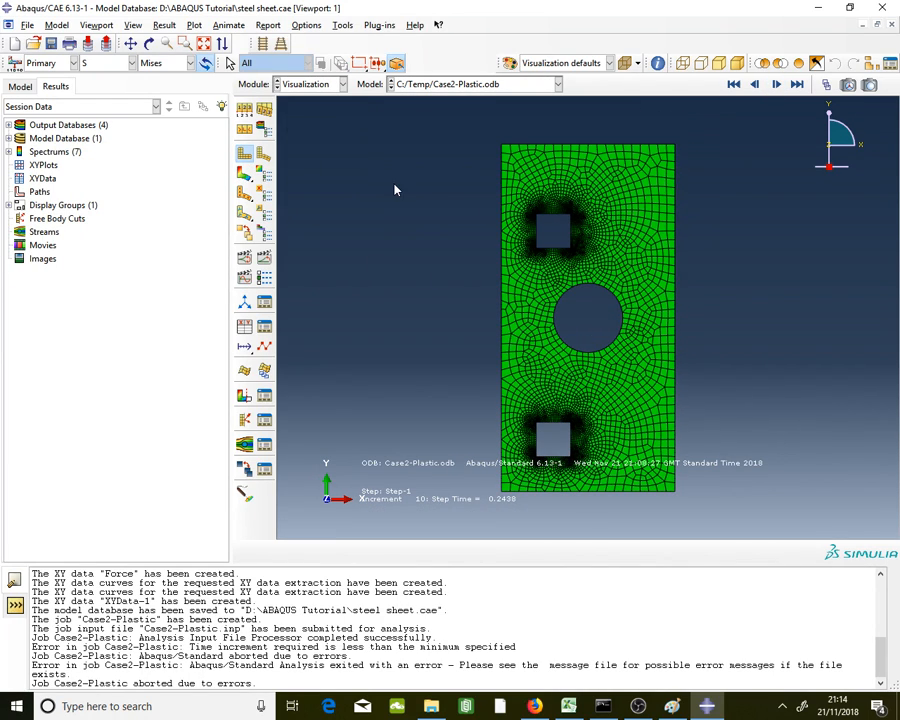
pyautogui.click(342, 25)
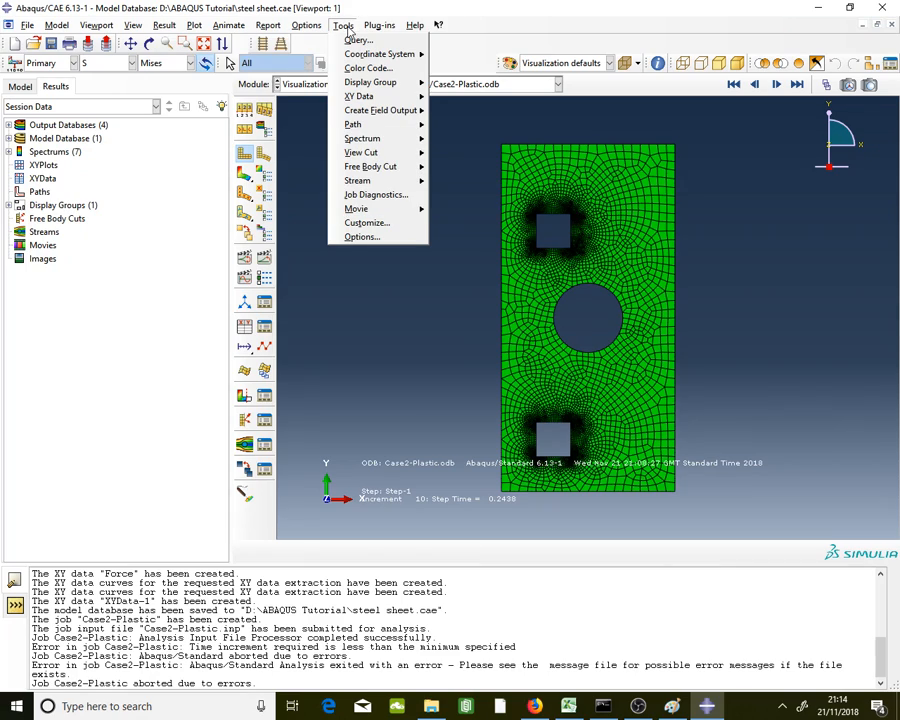
pyautogui.moveTo(360, 95)
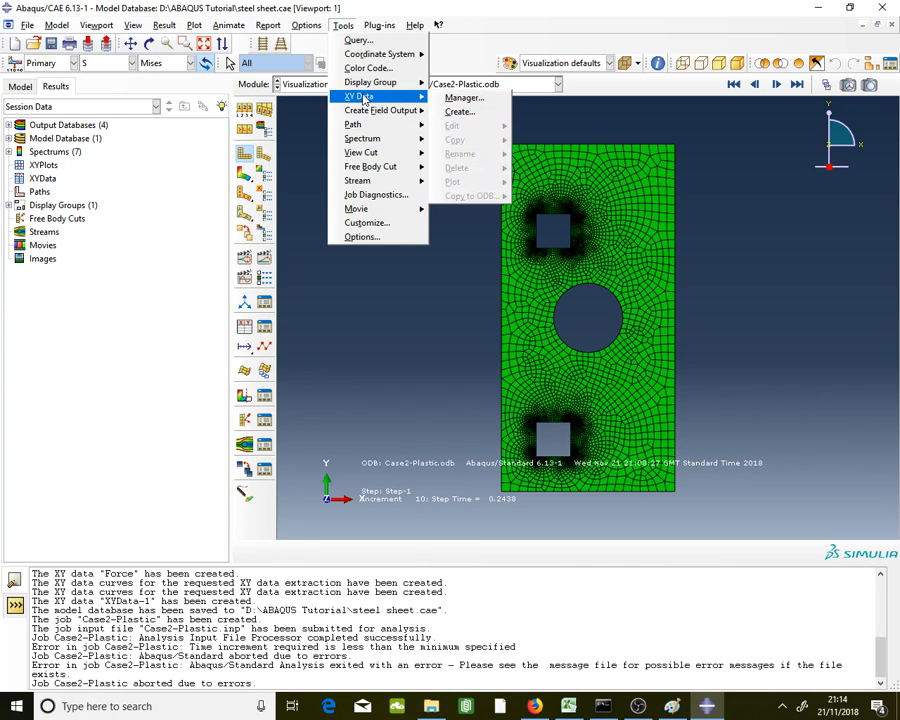
pyautogui.click(460, 97)
pyautogui.click(498, 136)
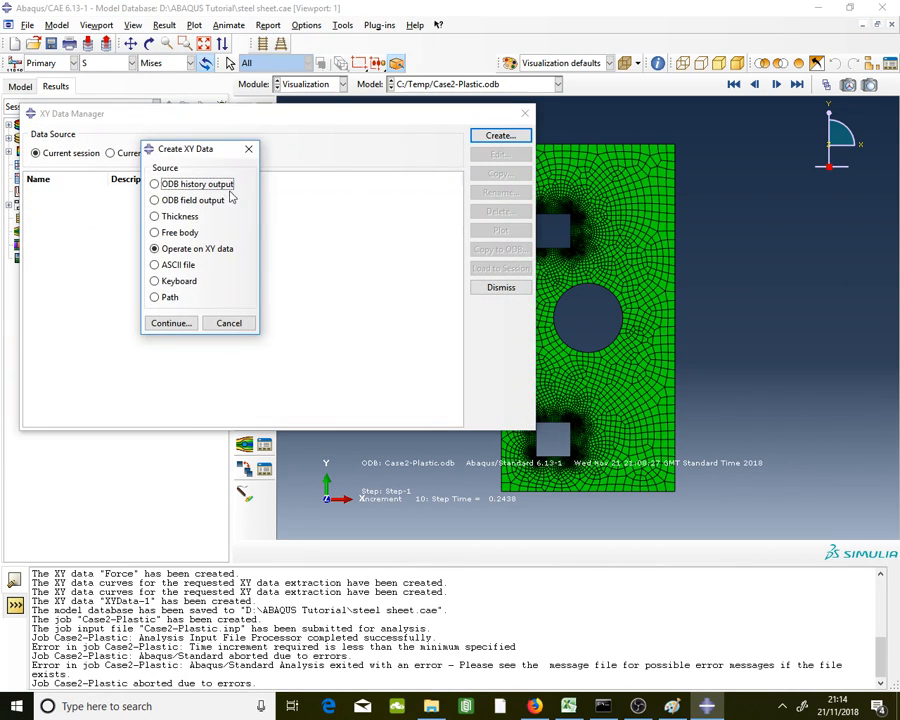
pyautogui.click(164, 200)
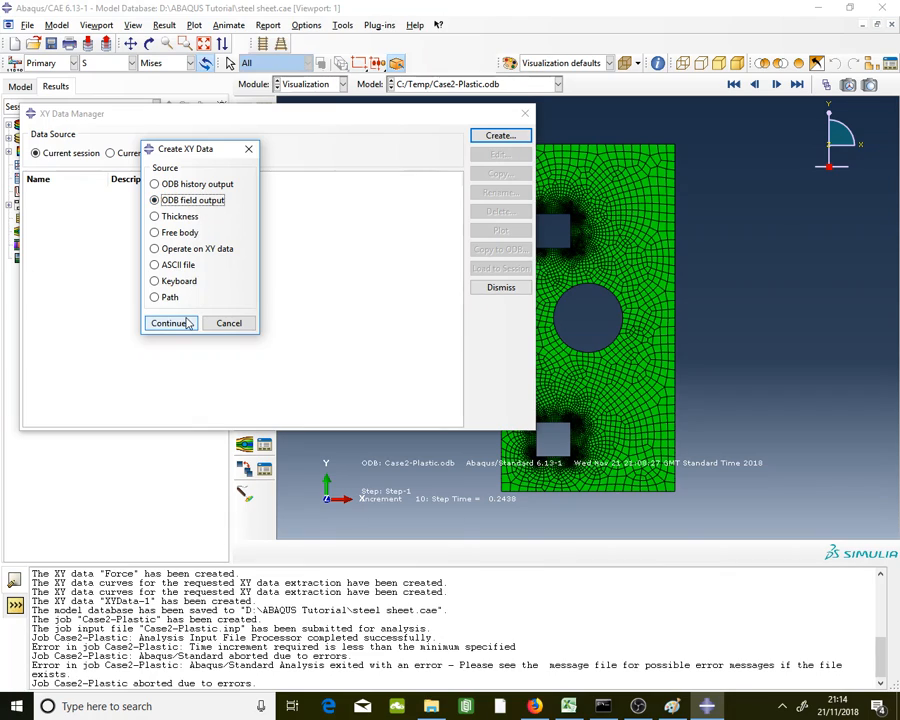
pyautogui.click(188, 322)
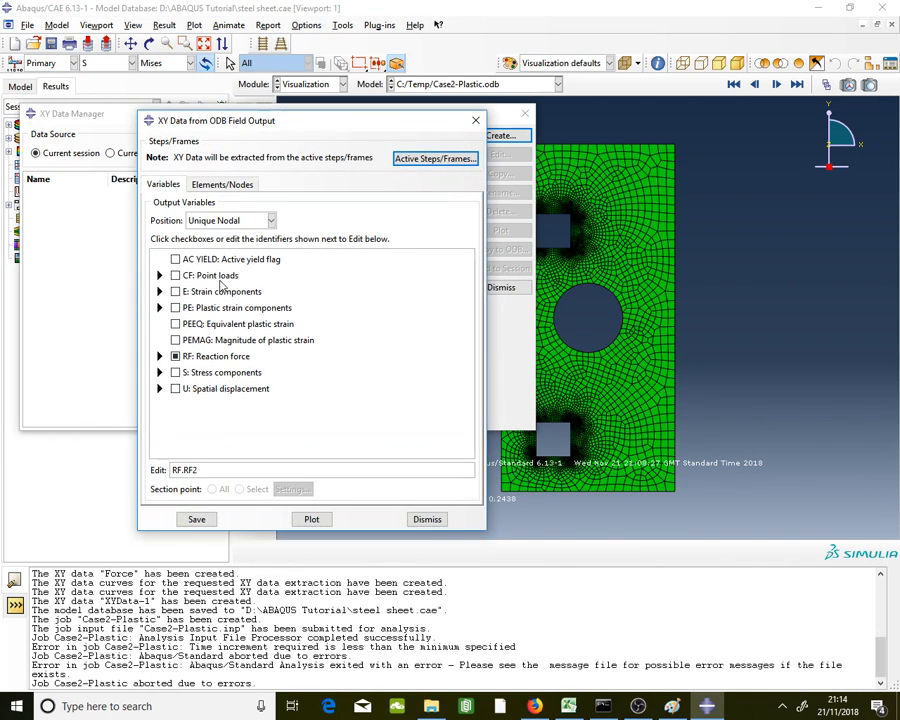
pyautogui.click(159, 356)
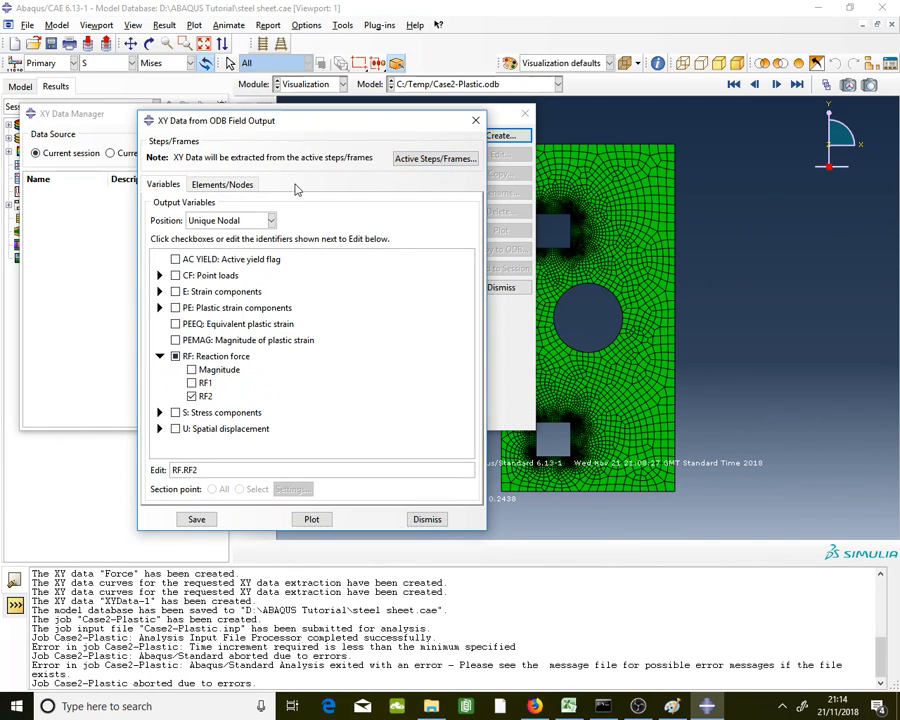
# - Pick the nodes along the plate's top edge in the viewport and save their RF2 curves as XY data
pyautogui.click(235, 185)
pyautogui.click(265, 222)
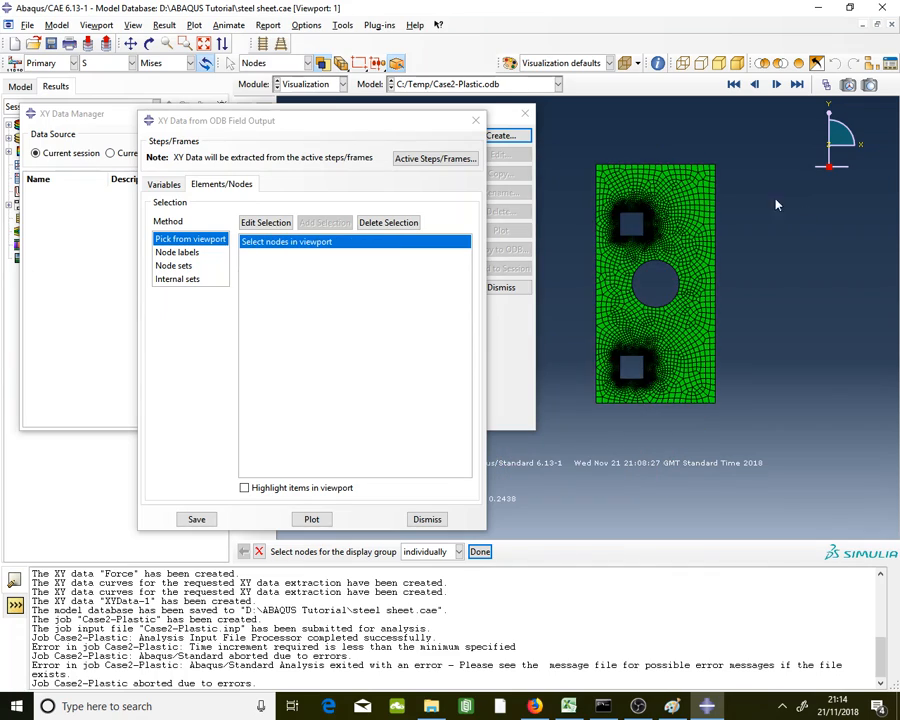
pyautogui.scroll(-2, 714, 158)
pyautogui.scroll(1, 830, 147)
pyautogui.scroll(-1, 632, 154)
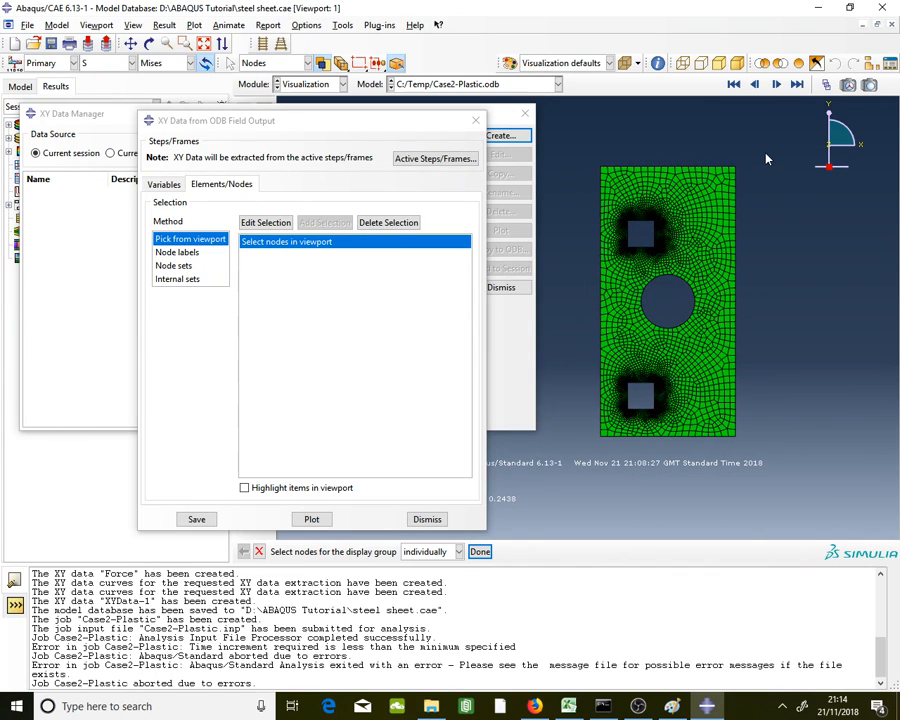
pyautogui.moveTo(765, 152); pyautogui.dragTo(578, 166)
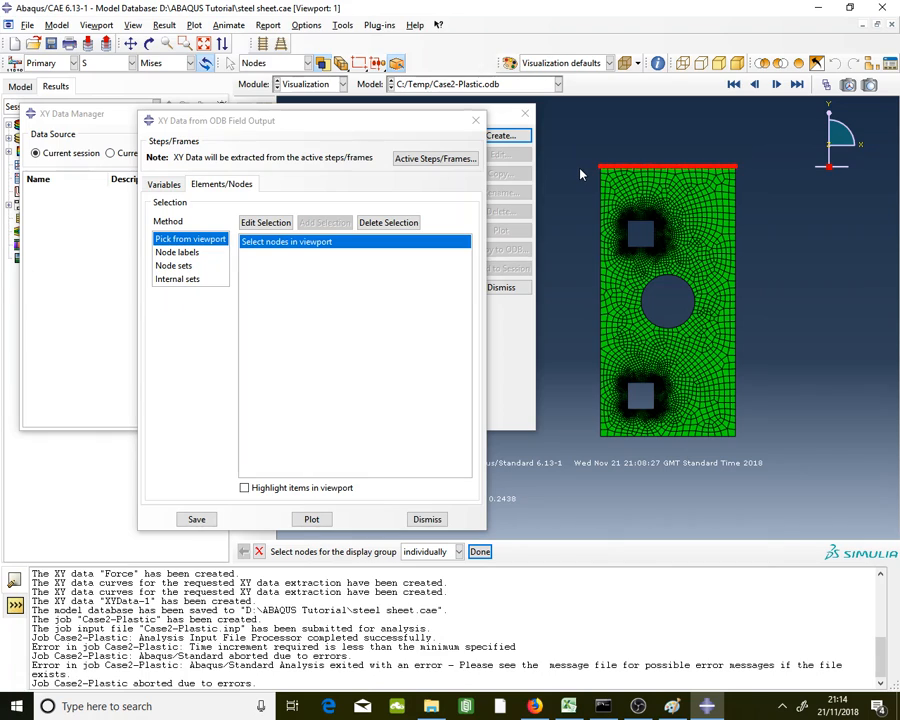
pyautogui.scroll(-2, 583, 174)
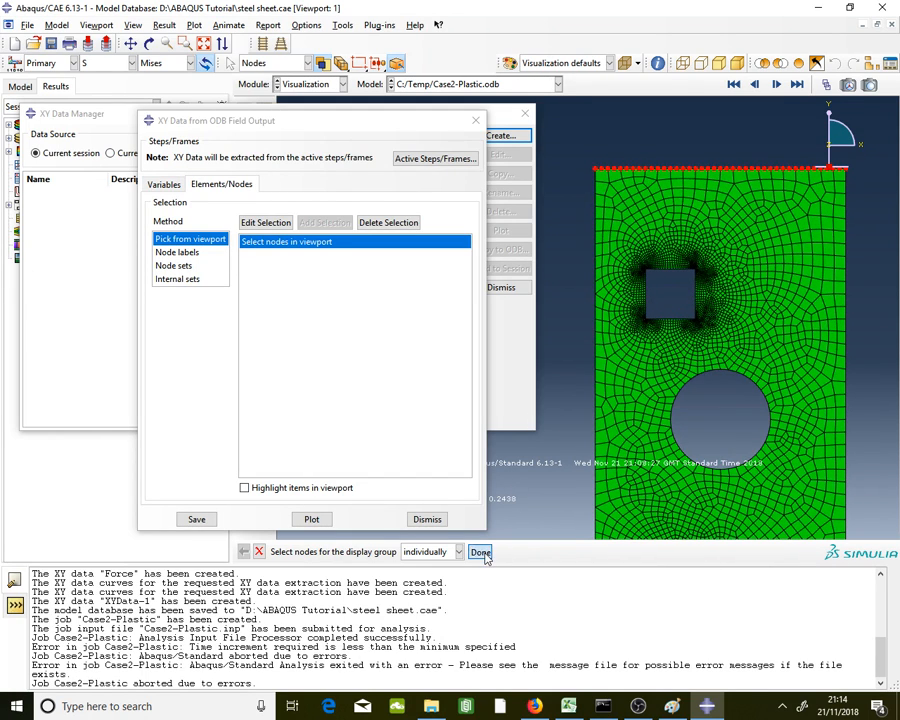
pyautogui.click(480, 551)
pyautogui.click(197, 519)
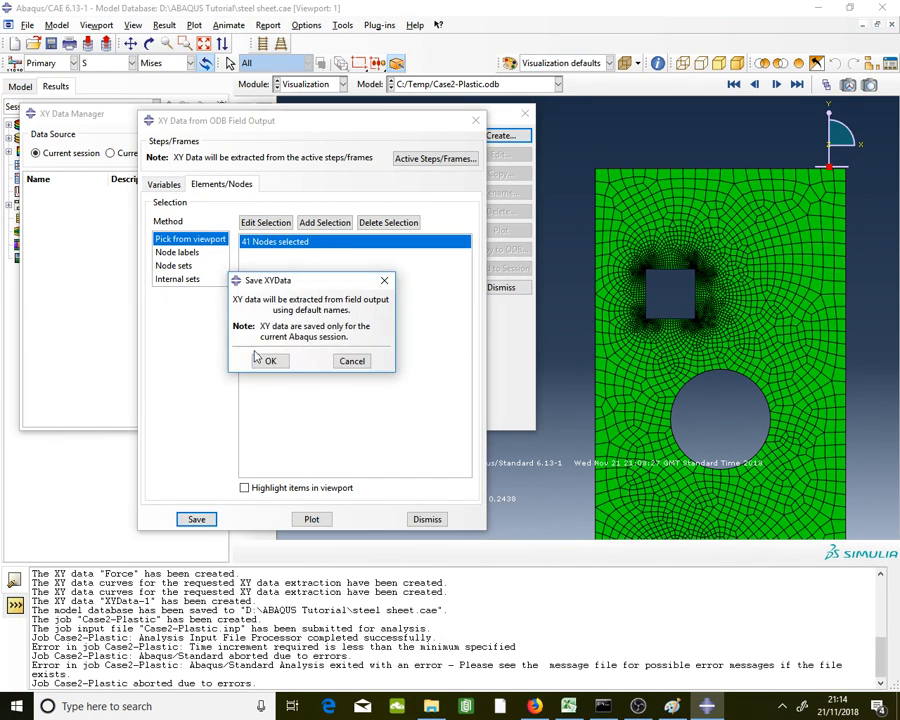
pyautogui.click(266, 364)
# - Operate on the XY data to sum all the top-edge RF2 curves, divide the sum by 1000, and save the result under the default name
pyautogui.click(500, 135)
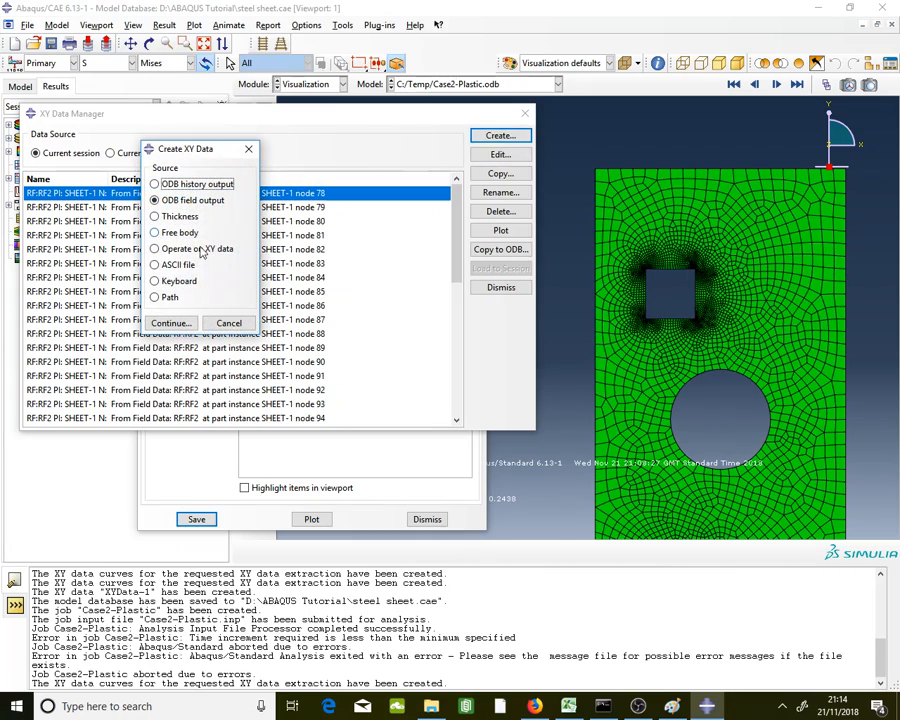
pyautogui.click(195, 249)
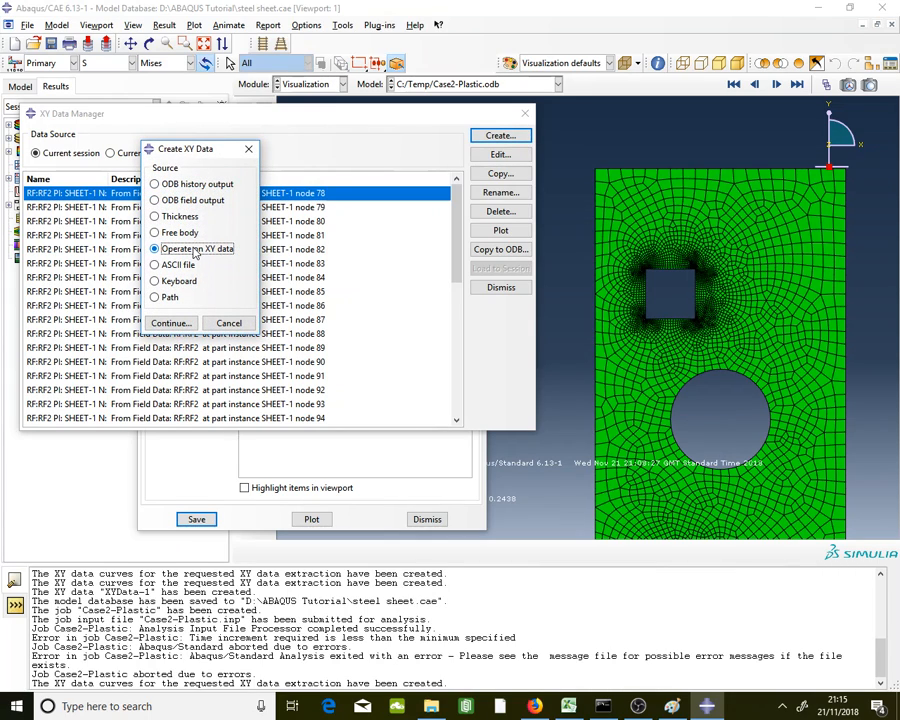
pyautogui.click(171, 323)
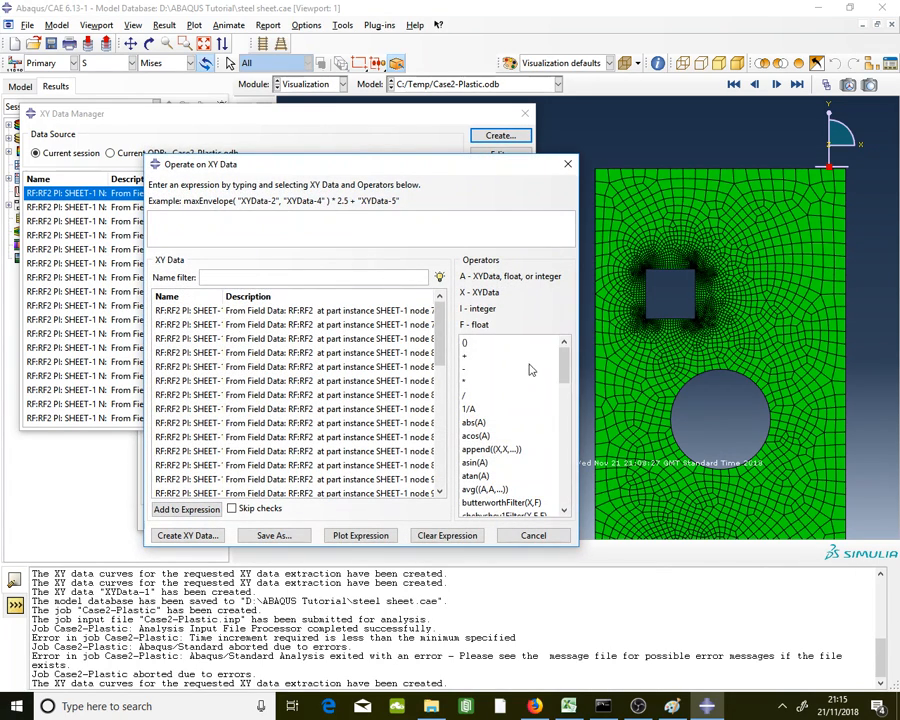
pyautogui.scroll(-15, 498, 456)
pyautogui.click(489, 442)
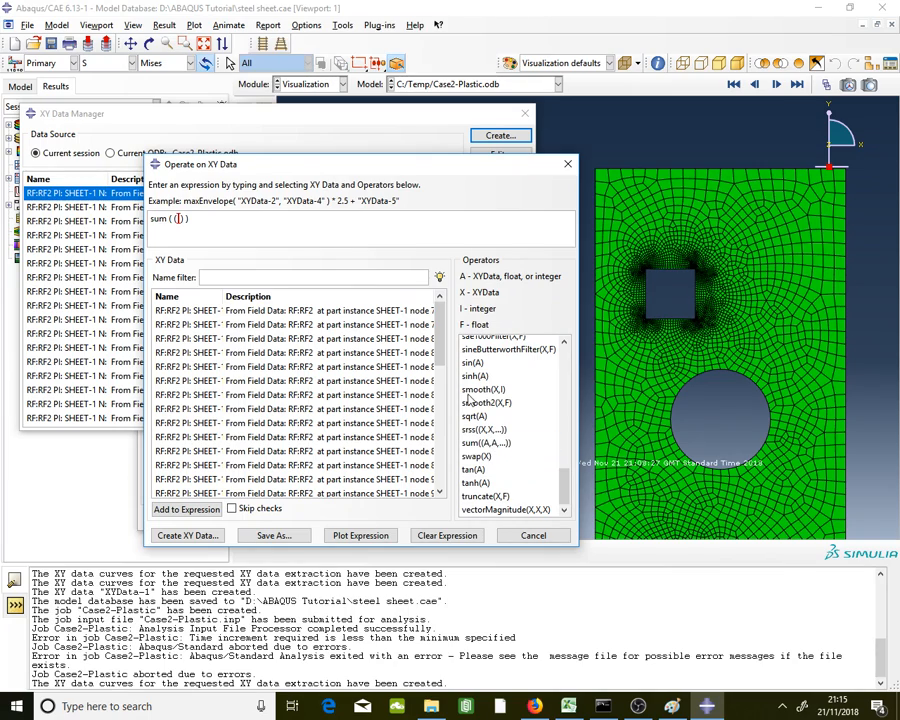
pyautogui.click(440, 312)
pyautogui.moveTo(402, 309); pyautogui.dragTo(404, 340)
pyautogui.scroll(-10, 406, 399)
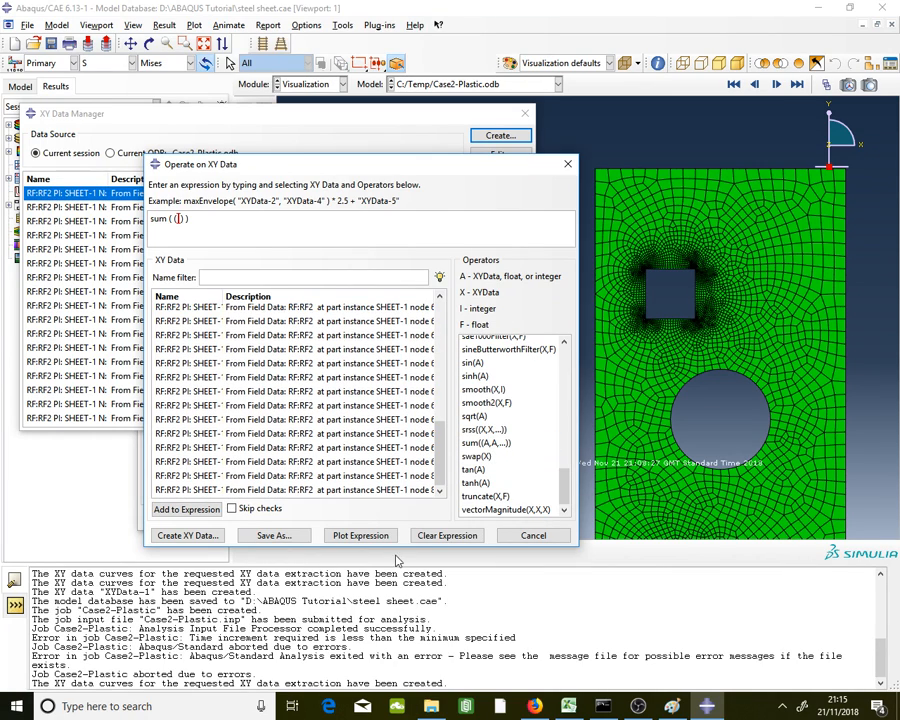
pyautogui.keyDown('shift'); pyautogui.click(402, 490); pyautogui.keyUp('shift')
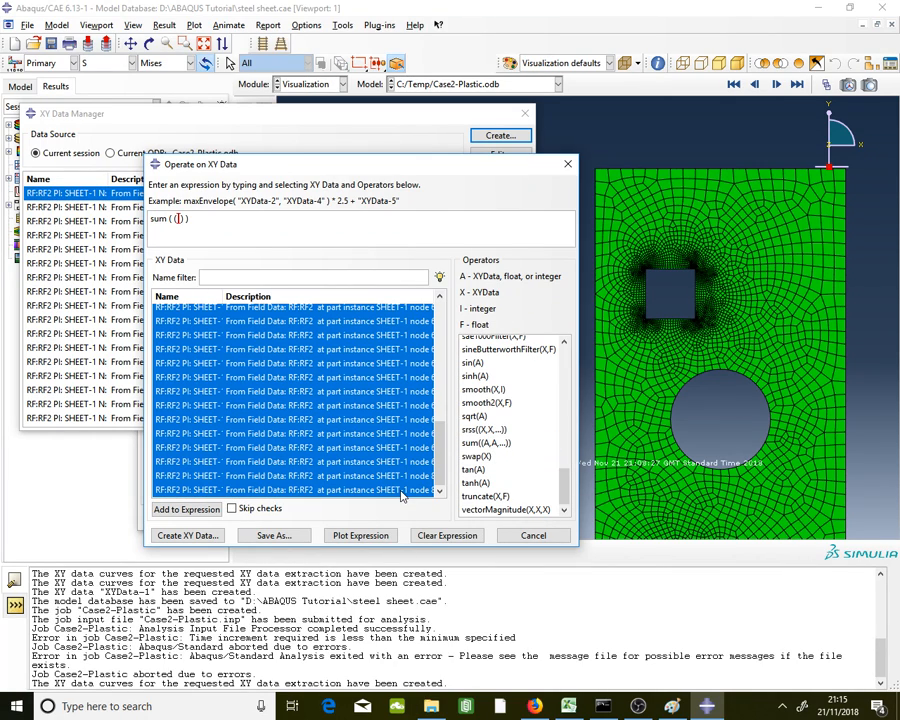
pyautogui.click(186, 509)
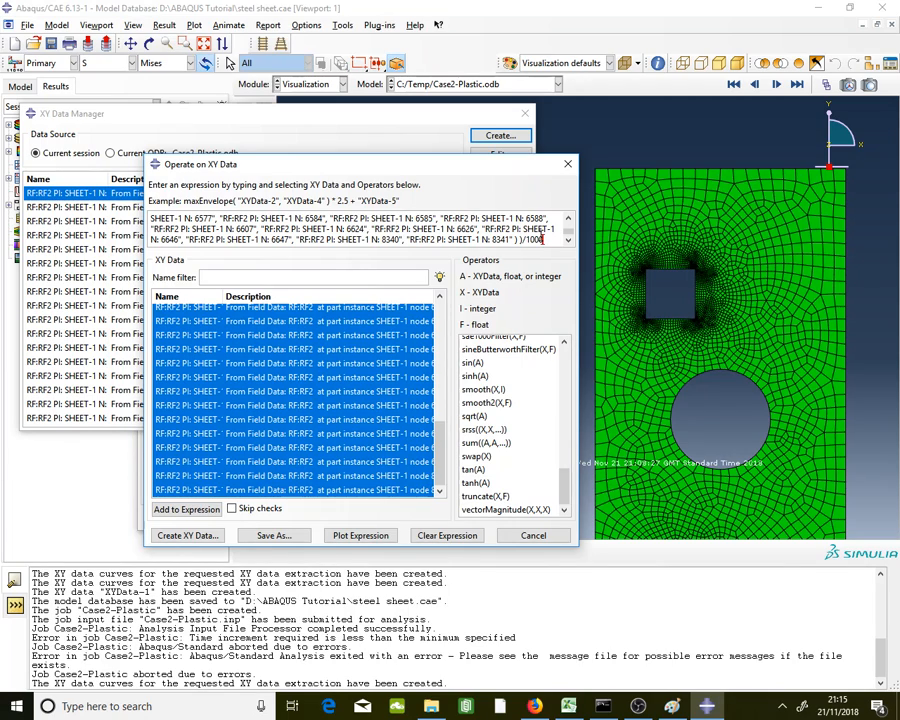
pyautogui.click(288, 534)
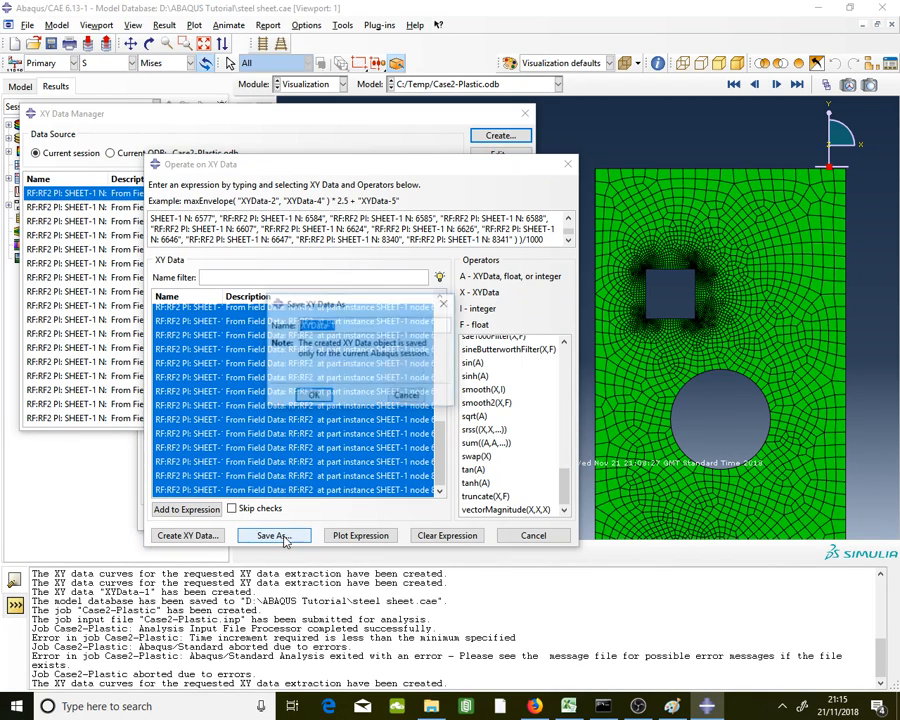
pyautogui.click(317, 397)
# - Inspect the time and force values of the summed top-edge reaction curve
pyautogui.doubleClick(135, 420)
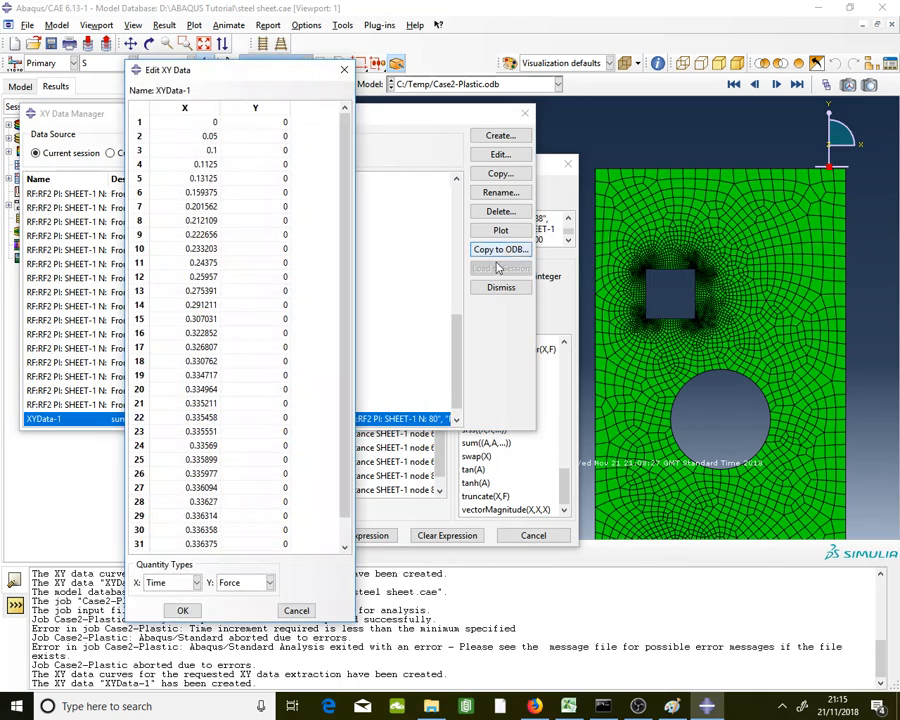
pyautogui.moveTo(342, 230); pyautogui.dragTo(350, 92)
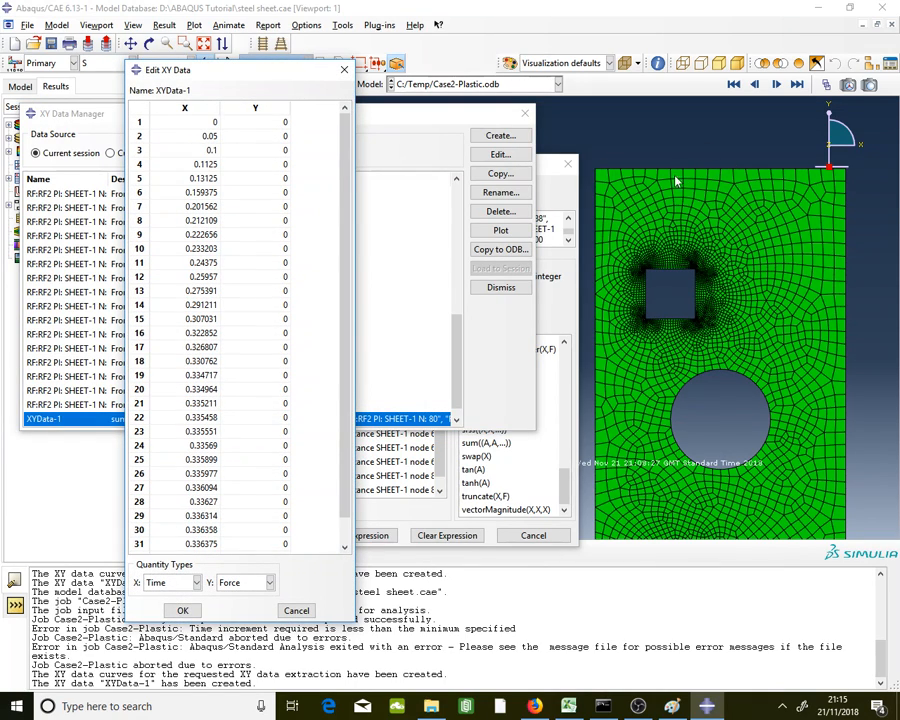
pyautogui.click(344, 69)
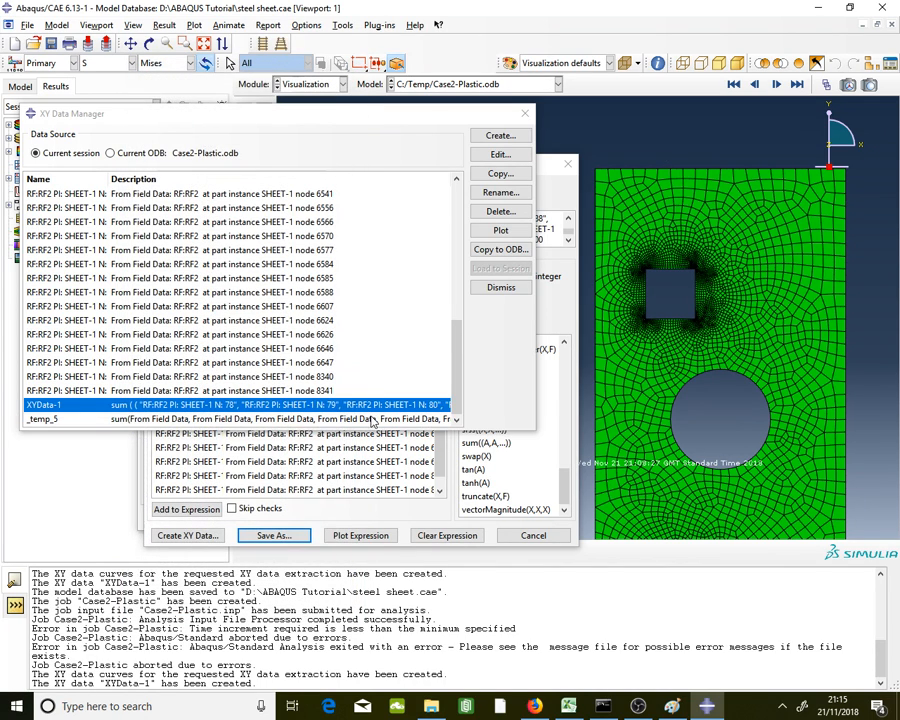
# - Delete all XY data of the current session and return to the field output extraction settings
pyautogui.moveTo(372, 421); pyautogui.dragTo(394, 5)
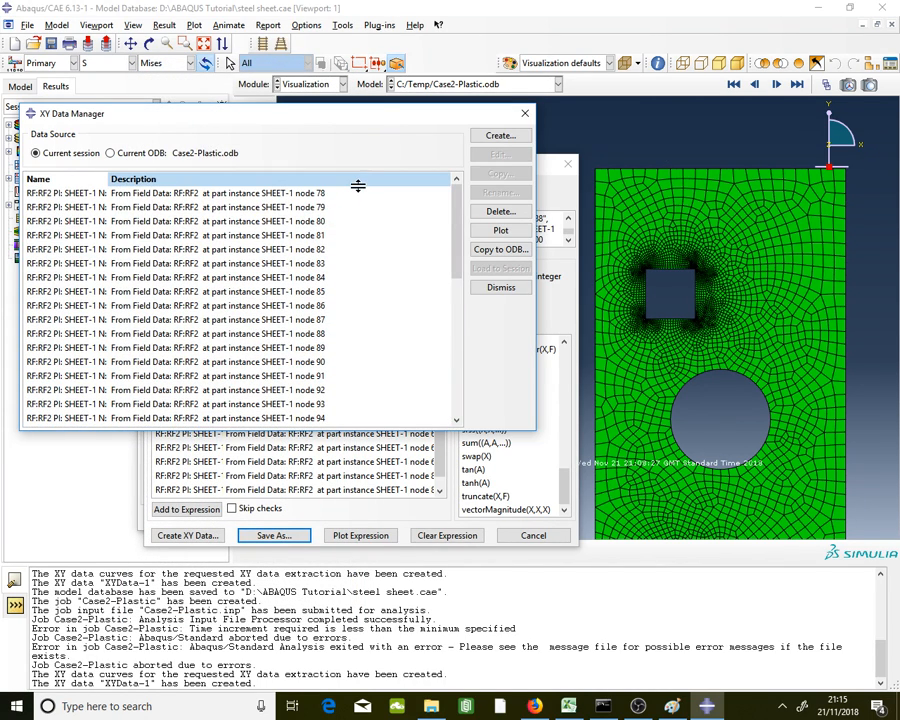
pyautogui.click(501, 211)
pyautogui.click(412, 367)
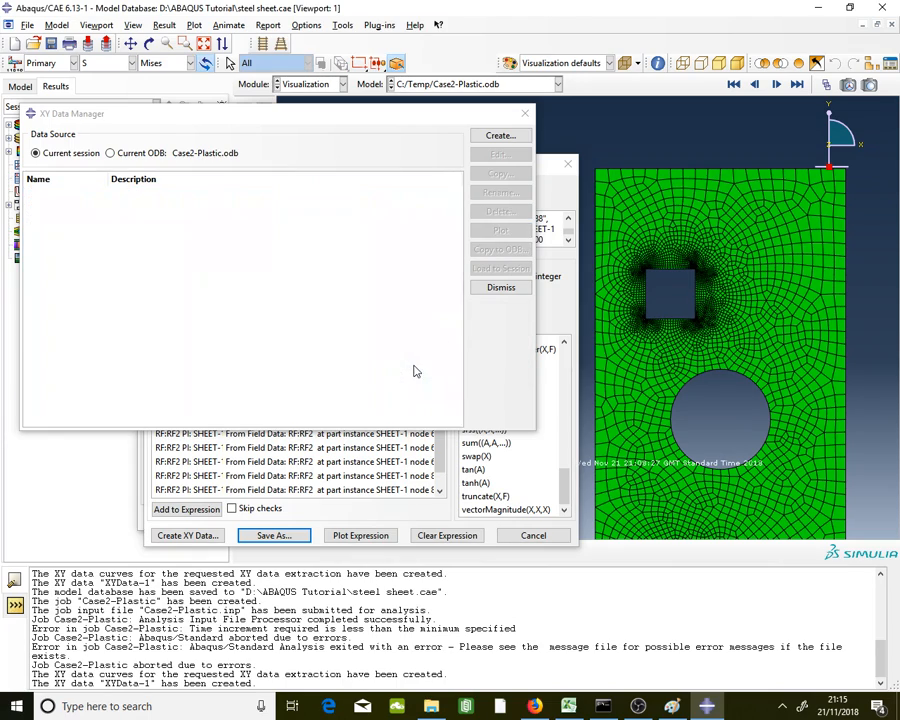
pyautogui.click(545, 177)
pyautogui.click(567, 164)
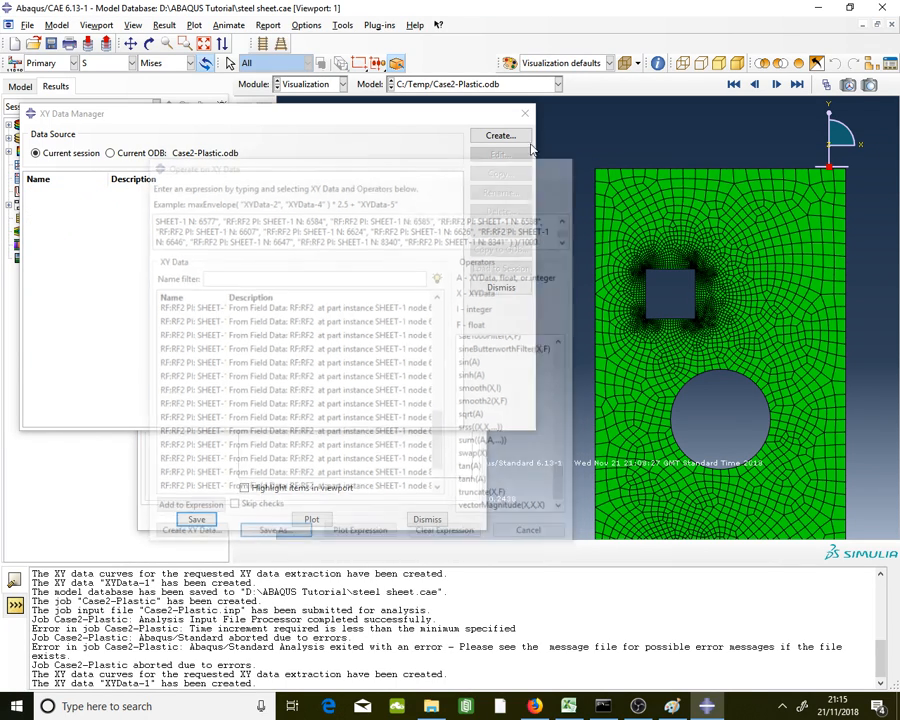
pyautogui.click(240, 463)
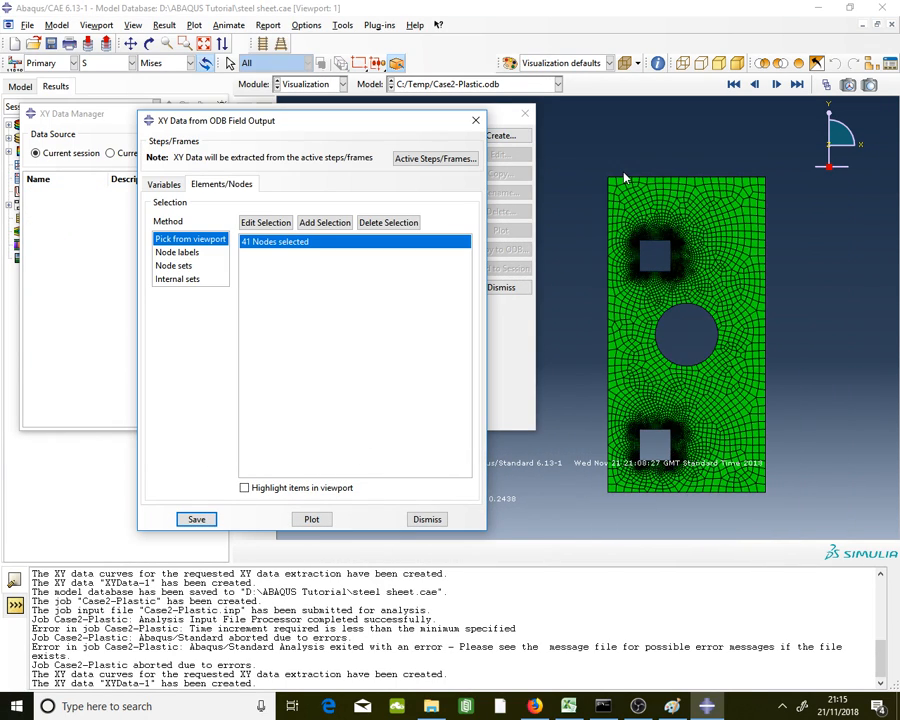
# - Replace the node selection with the nodes along the plate's bottom edge and save their RF2 curves as XY data
pyautogui.click(266, 223)
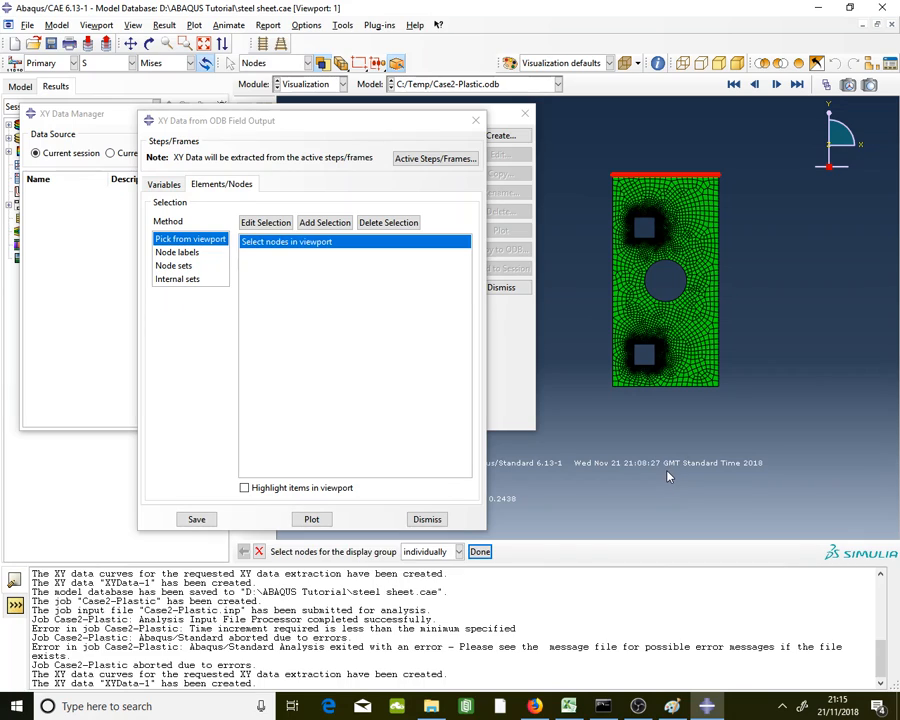
pyautogui.scroll(2, 627, 410)
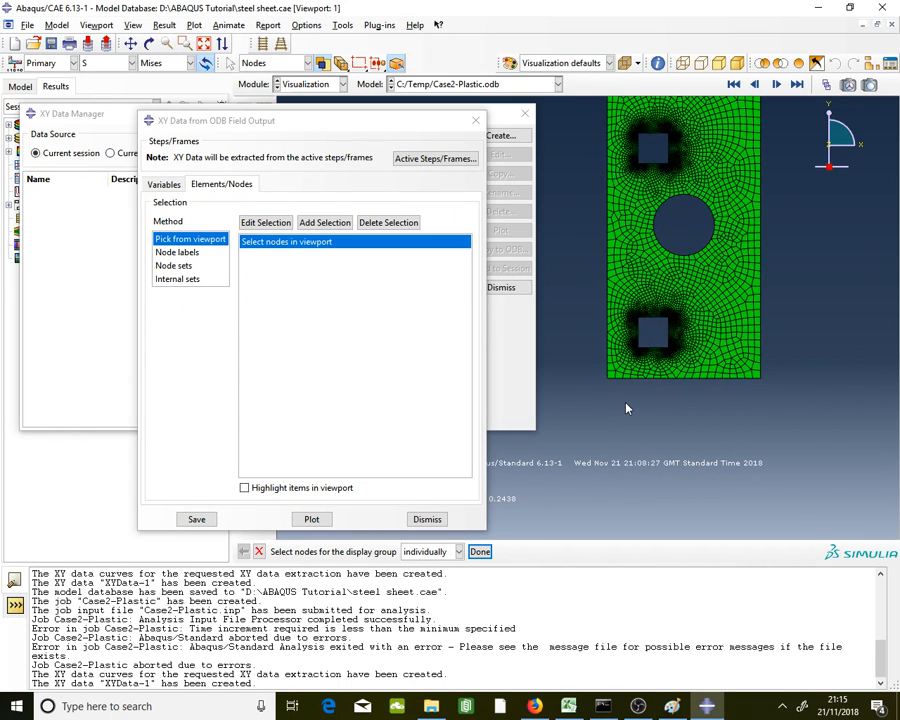
pyautogui.scroll(1, 600, 394)
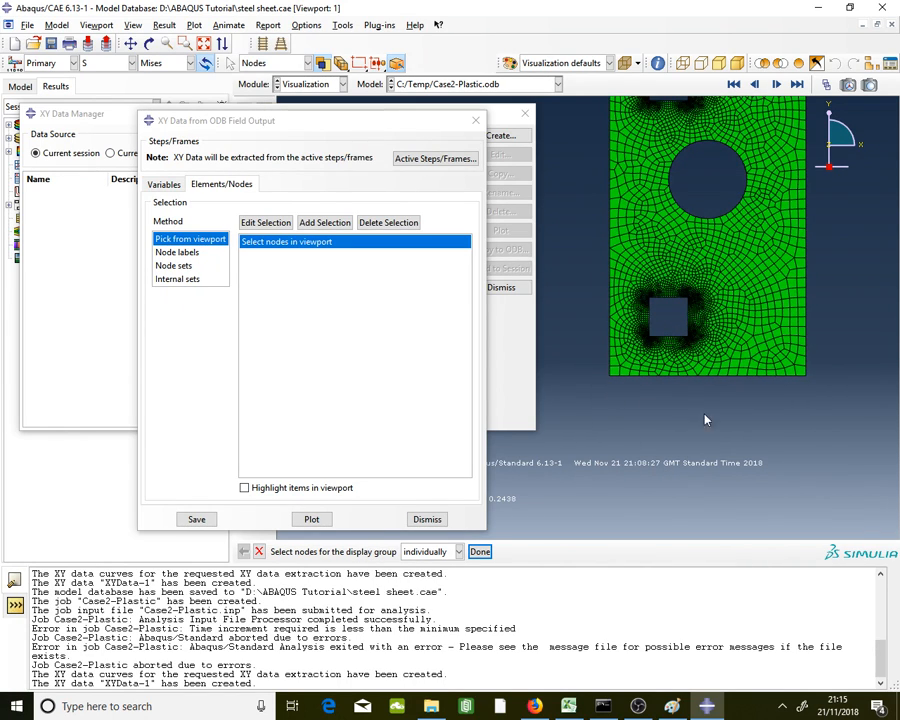
pyautogui.moveTo(809, 372); pyautogui.dragTo(748, 420)
pyautogui.moveTo(812, 377); pyautogui.dragTo(581, 436)
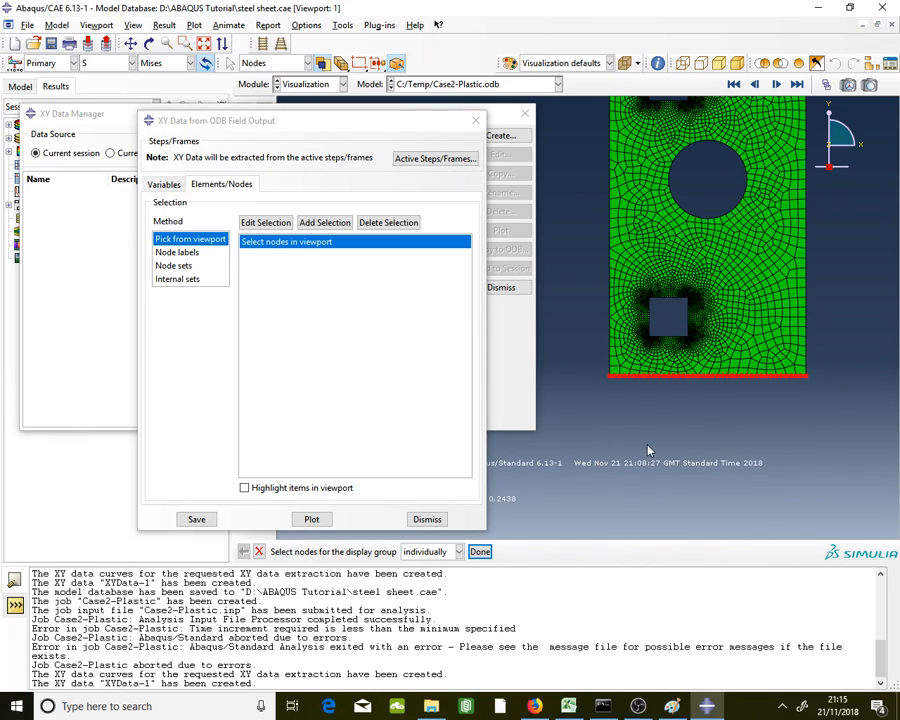
pyautogui.click(479, 551)
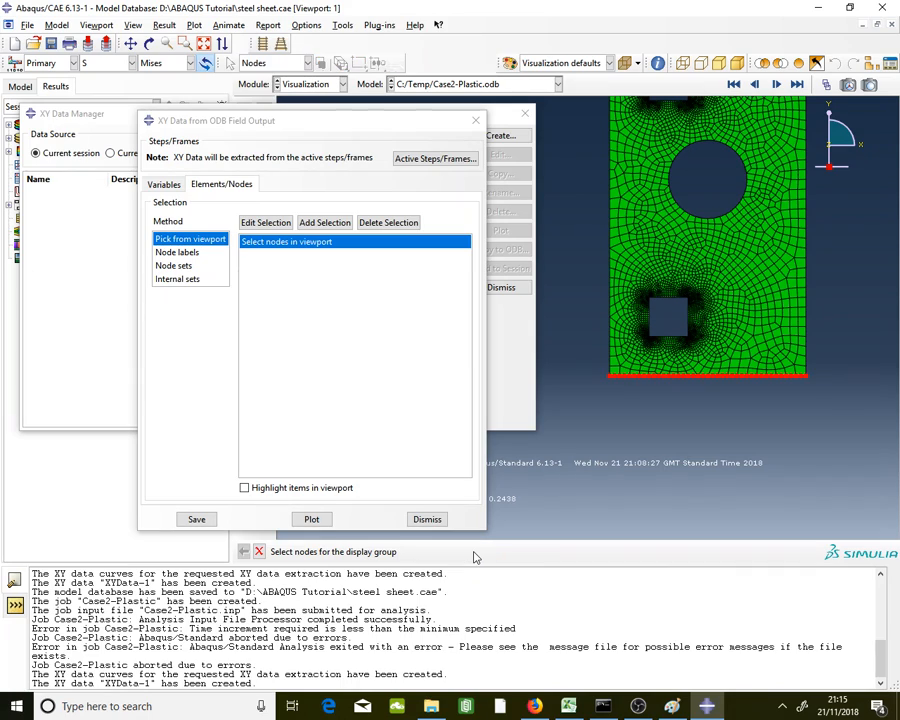
pyautogui.click(163, 185)
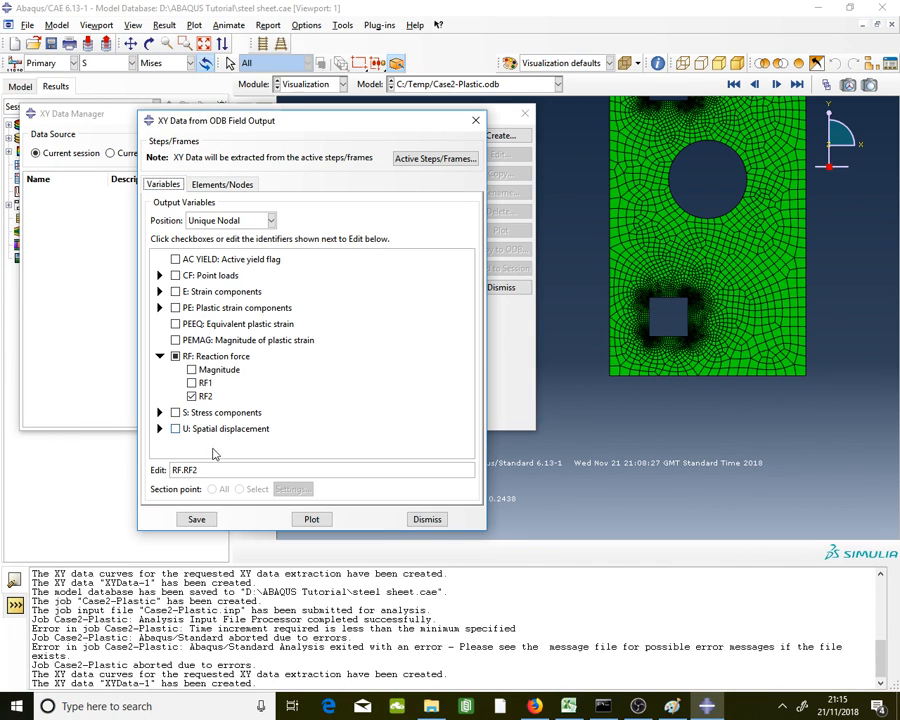
pyautogui.click(196, 519)
pyautogui.click(268, 362)
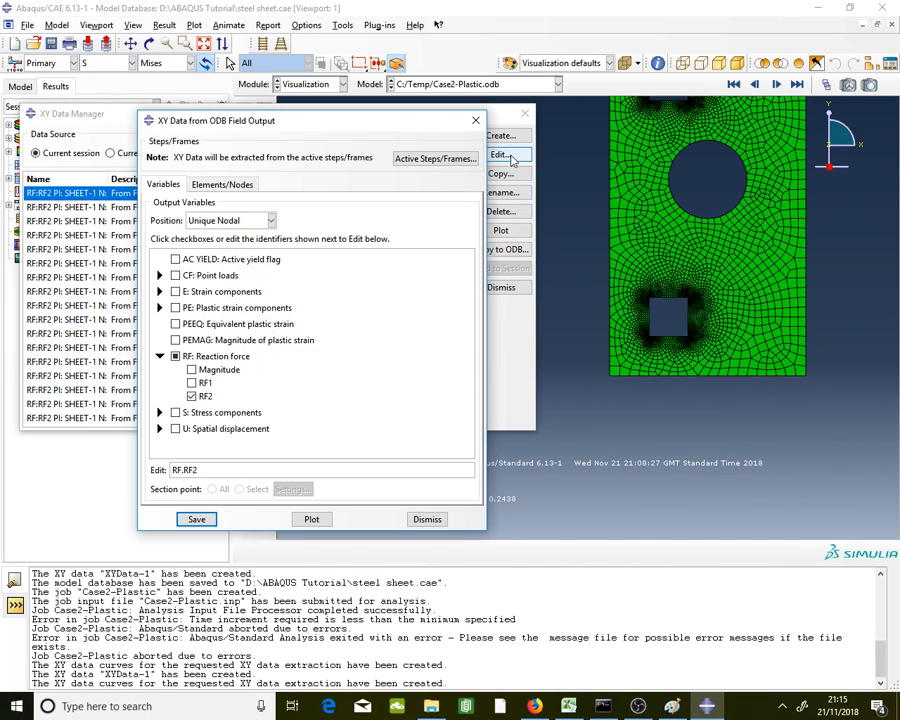
# - Operate on the XY data to sum all bottom-edge RF2 curves, divide the sum by 1000, and save the result as XYData-1
pyautogui.click(509, 138)
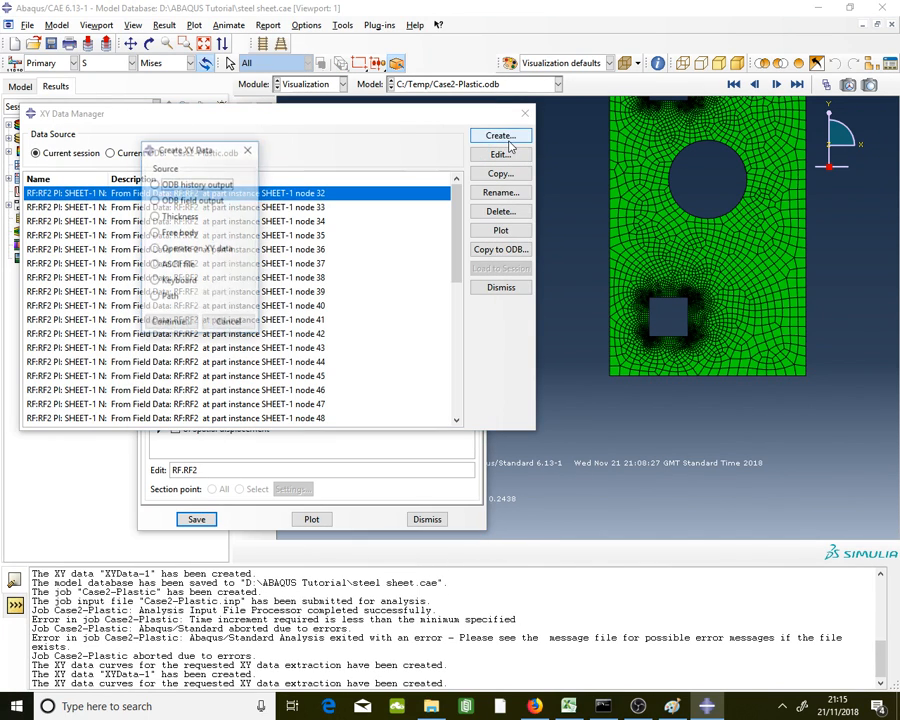
pyautogui.click(172, 324)
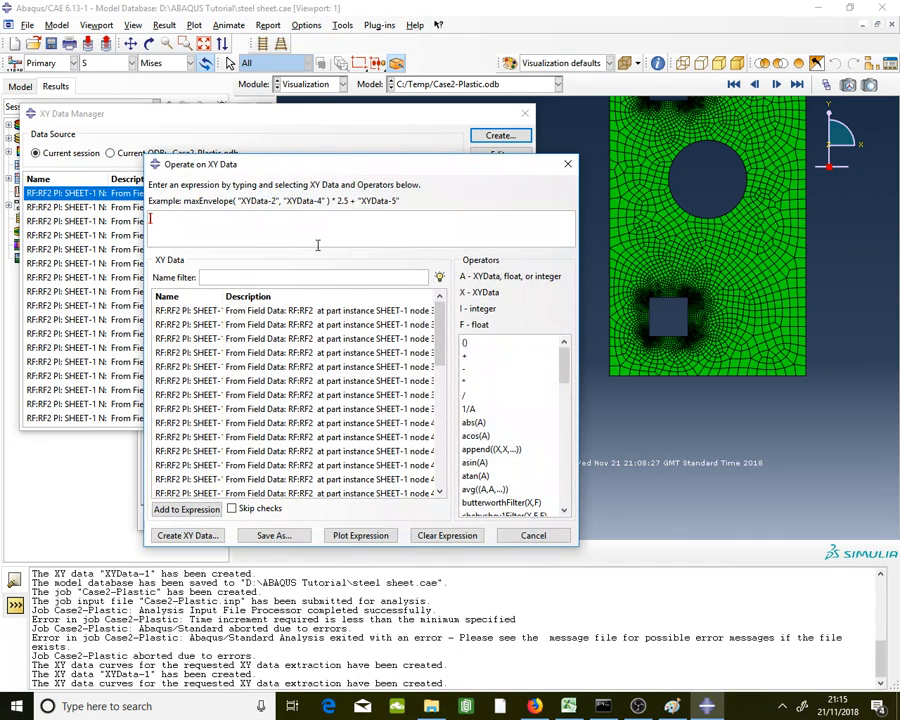
pyautogui.moveTo(563, 364); pyautogui.dragTo(556, 533)
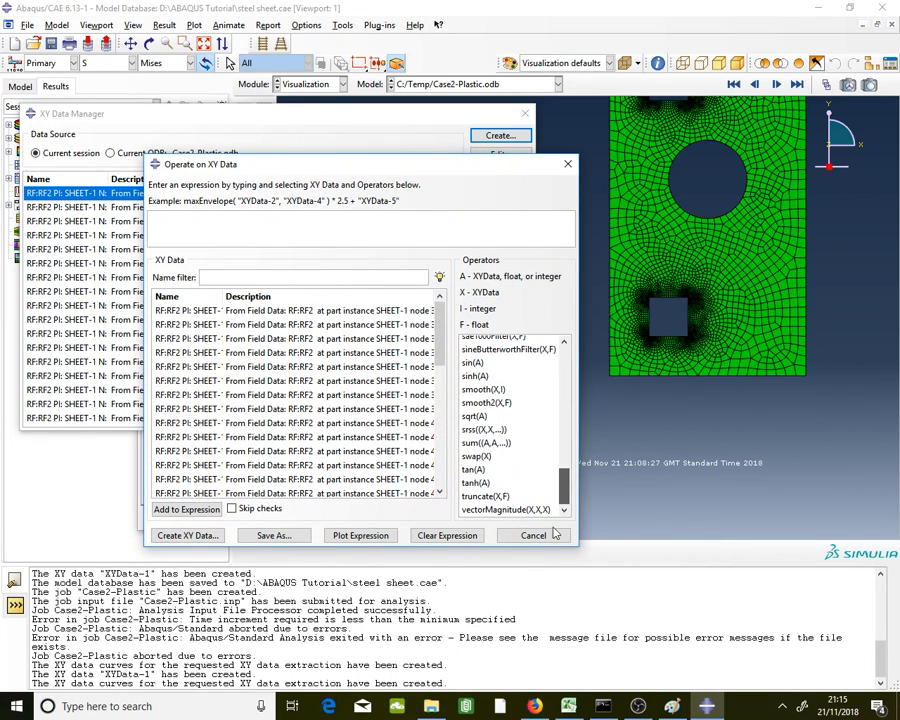
pyautogui.click(494, 443)
pyautogui.moveTo(422, 311); pyautogui.dragTo(424, 715)
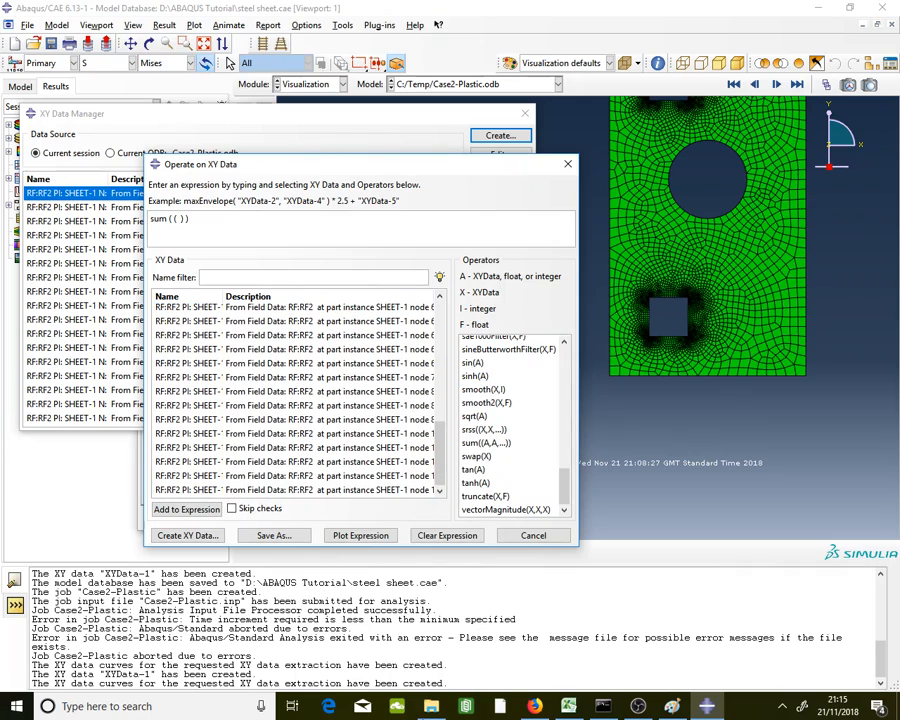
pyautogui.click(186, 509)
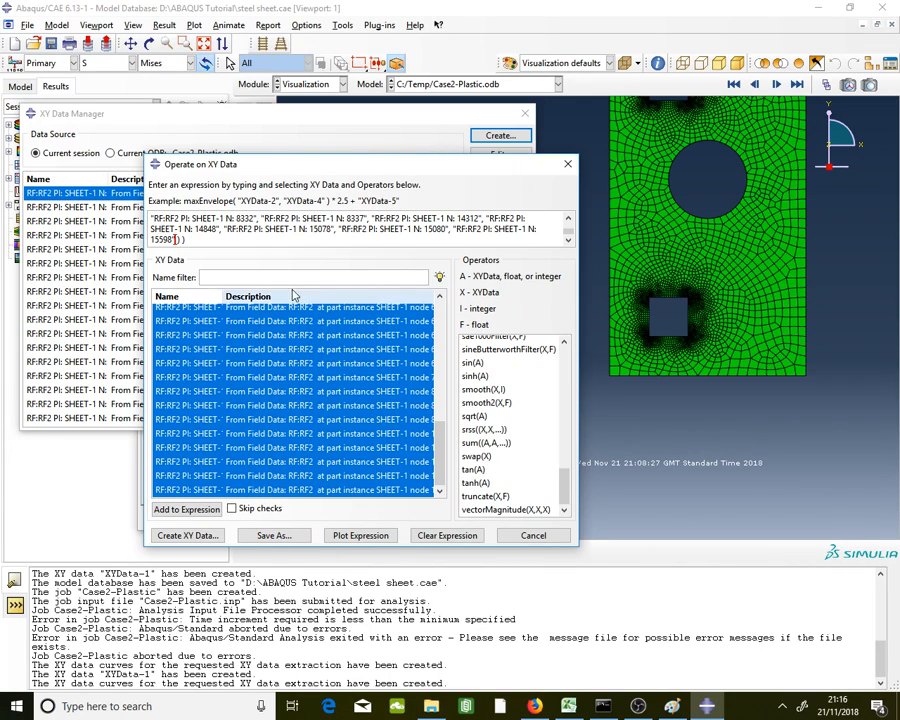
pyautogui.click(408, 241)
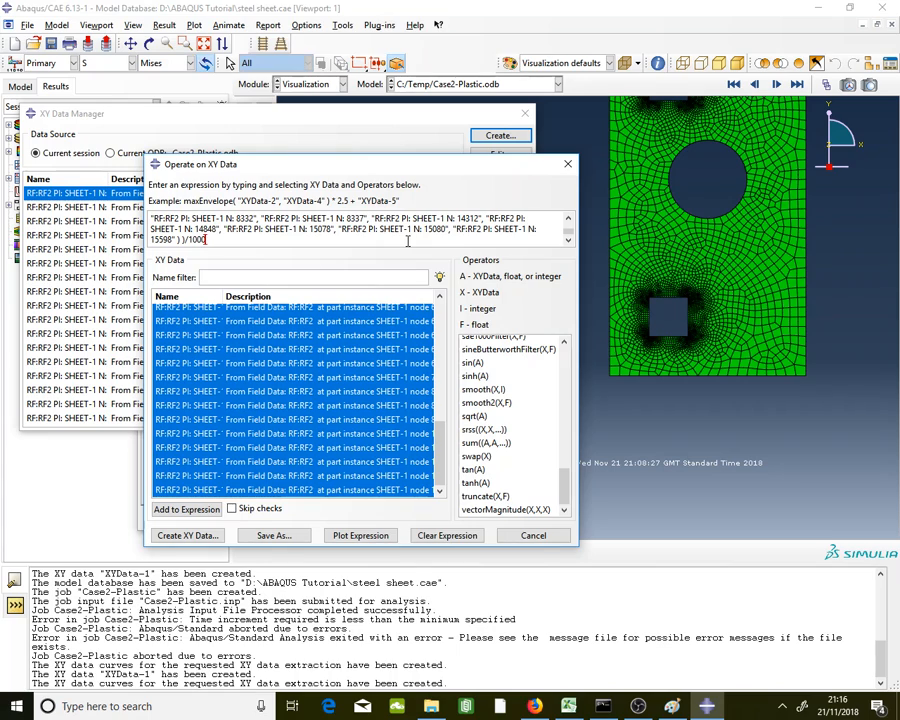
pyautogui.click(273, 535)
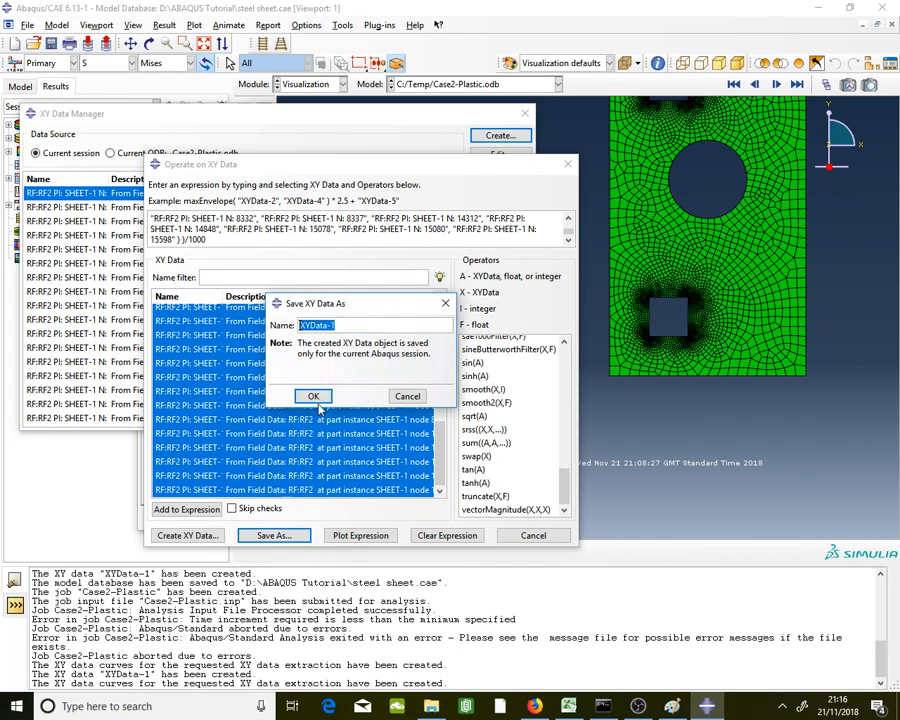
pyautogui.click(314, 396)
# - Open the values of XYData-1 and copy the whole force column
pyautogui.doubleClick(108, 420)
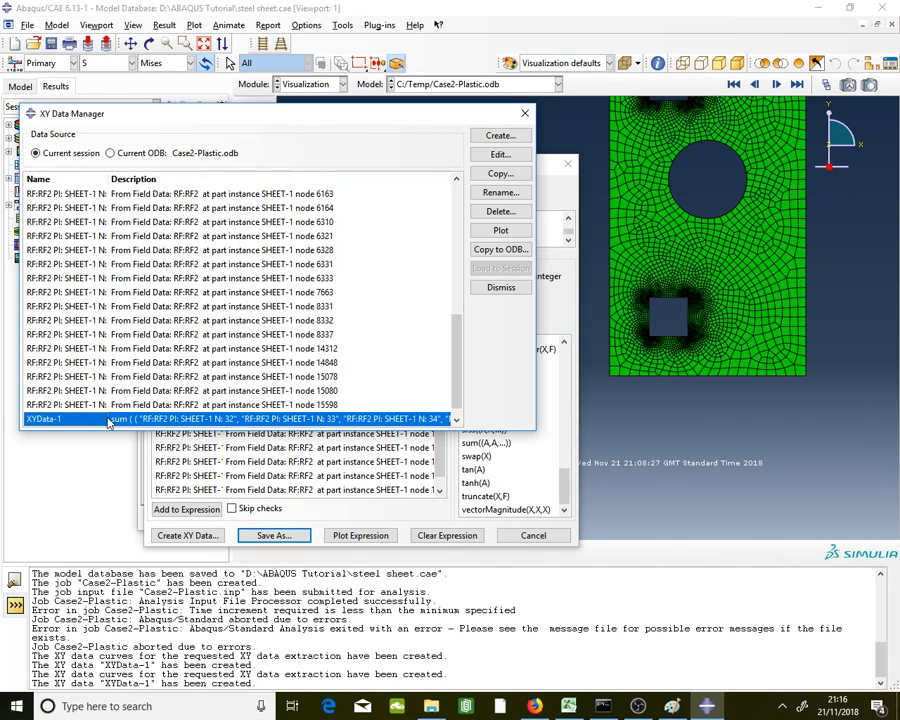
pyautogui.moveTo(343, 289); pyautogui.dragTo(343, 371)
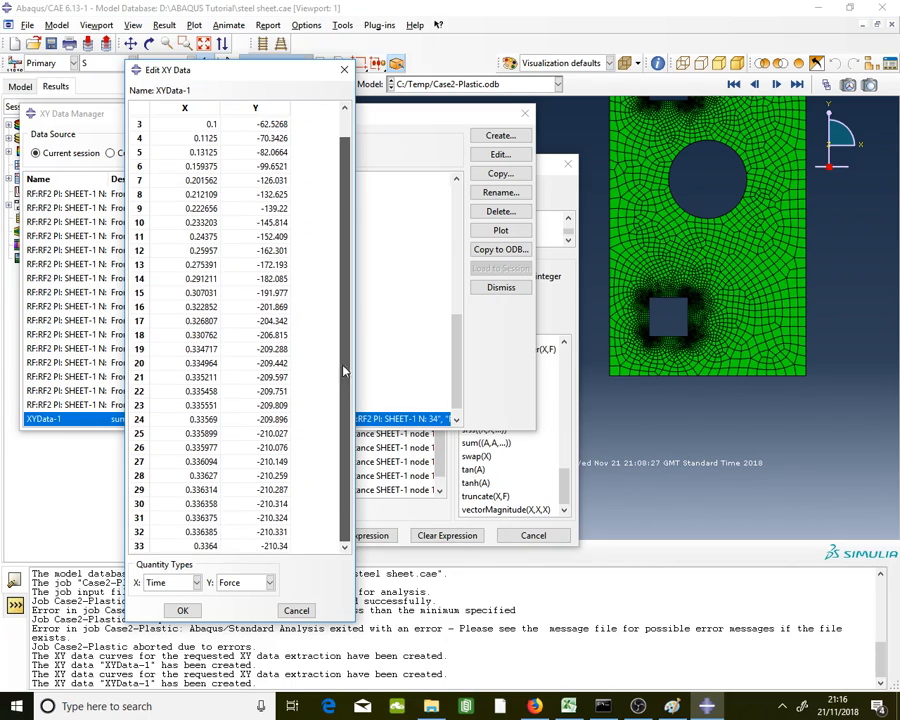
pyautogui.moveTo(341, 418); pyautogui.dragTo(357, 164)
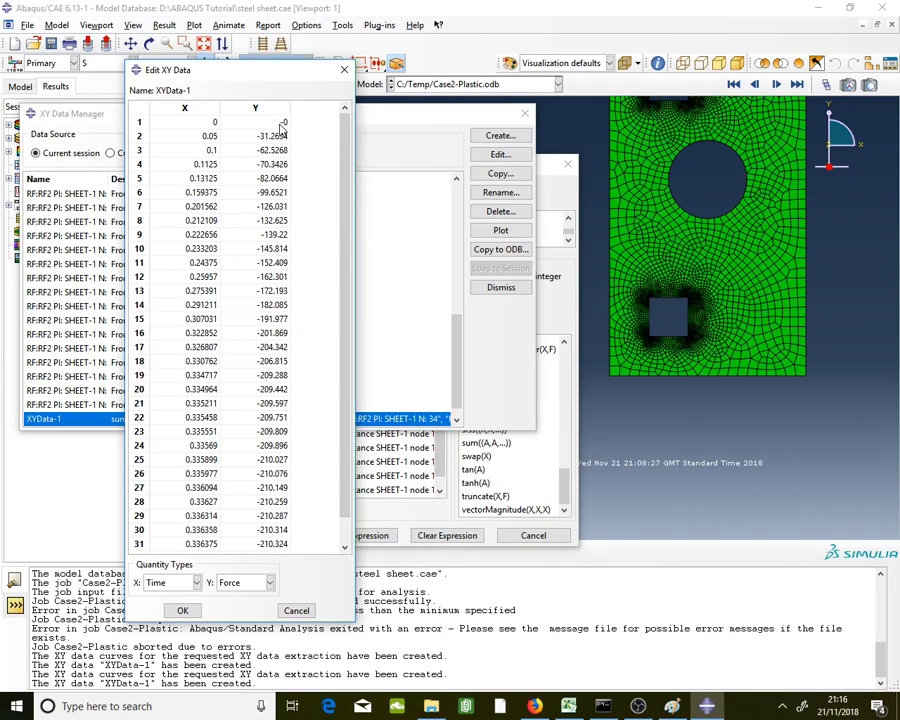
pyautogui.moveTo(281, 126); pyautogui.dragTo(265, 553)
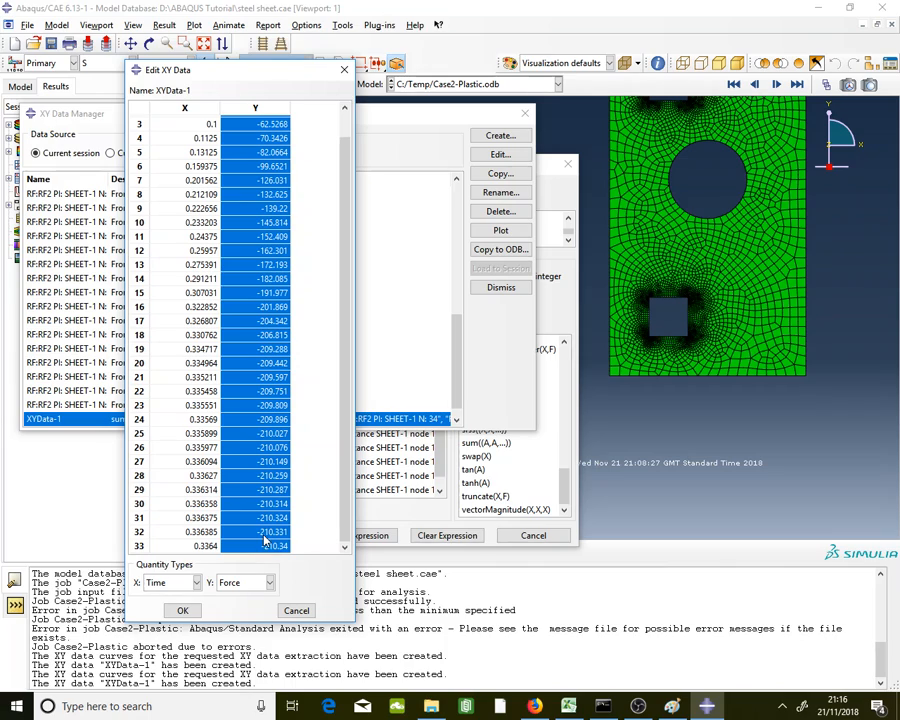
pyautogui.rightClick(265, 540)
pyautogui.click(285, 557)
# - Switch to Excel and paste the copied force values as text into column R of Sheet1, starting at R11
pyautogui.click(567, 708)
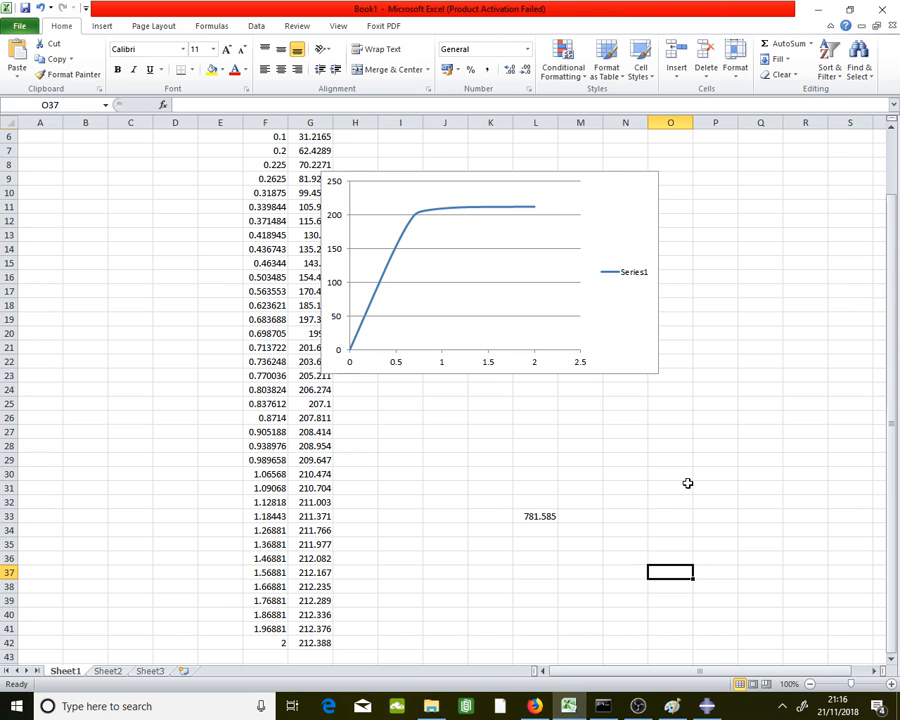
pyautogui.rightClick(812, 204)
pyautogui.click(700, 260)
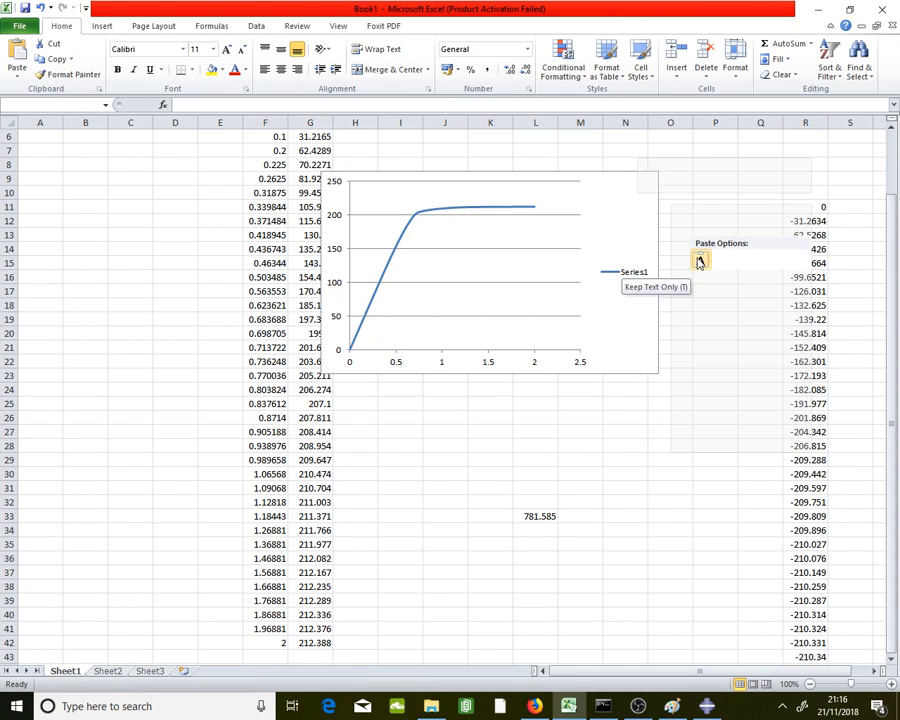
# - Enter =R11*-1 in S11 and fill the formula down beside all the pasted force values
pyautogui.click(845, 204)
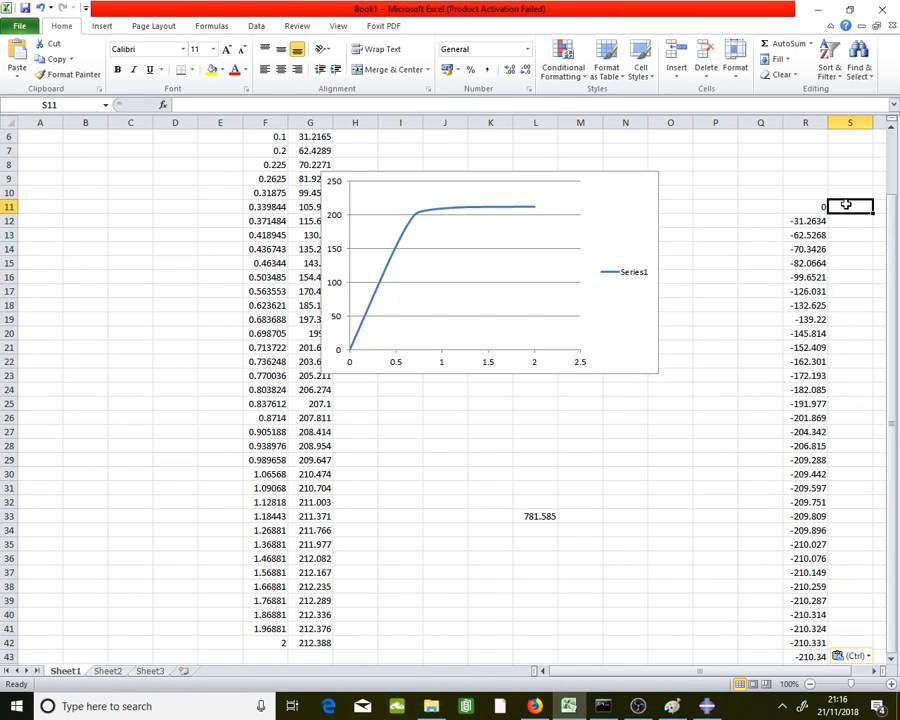
pyautogui.write('=')
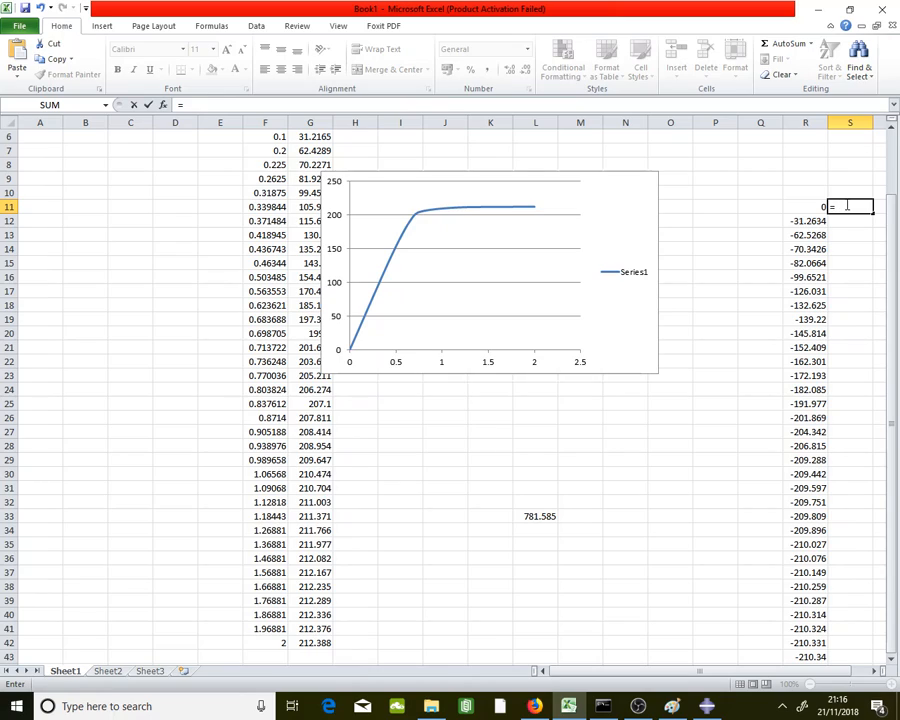
pyautogui.click(816, 207)
pyautogui.write('*-1')
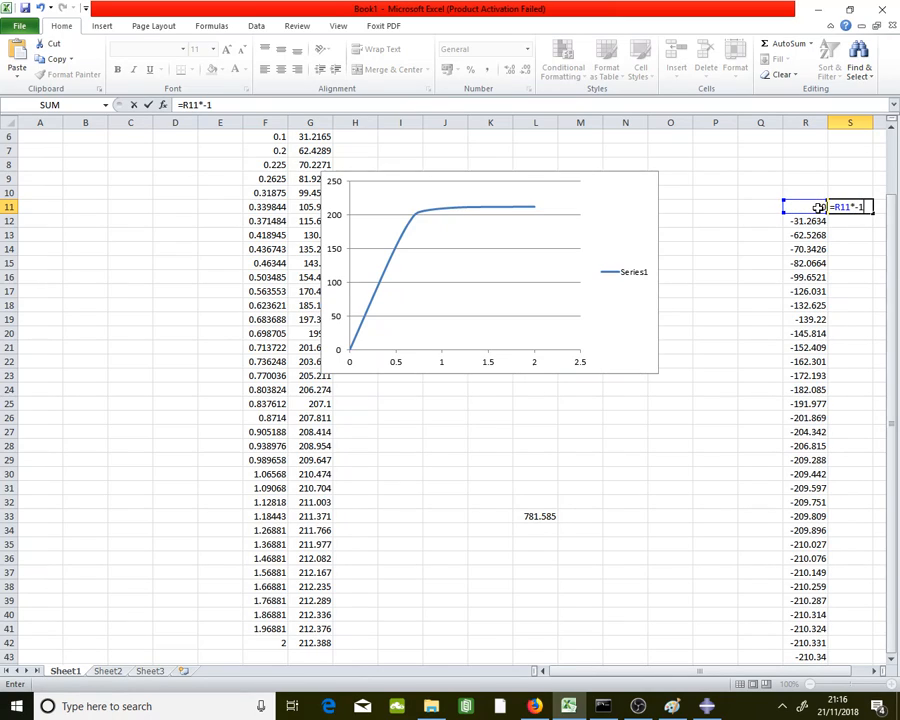
pyautogui.press('Return')
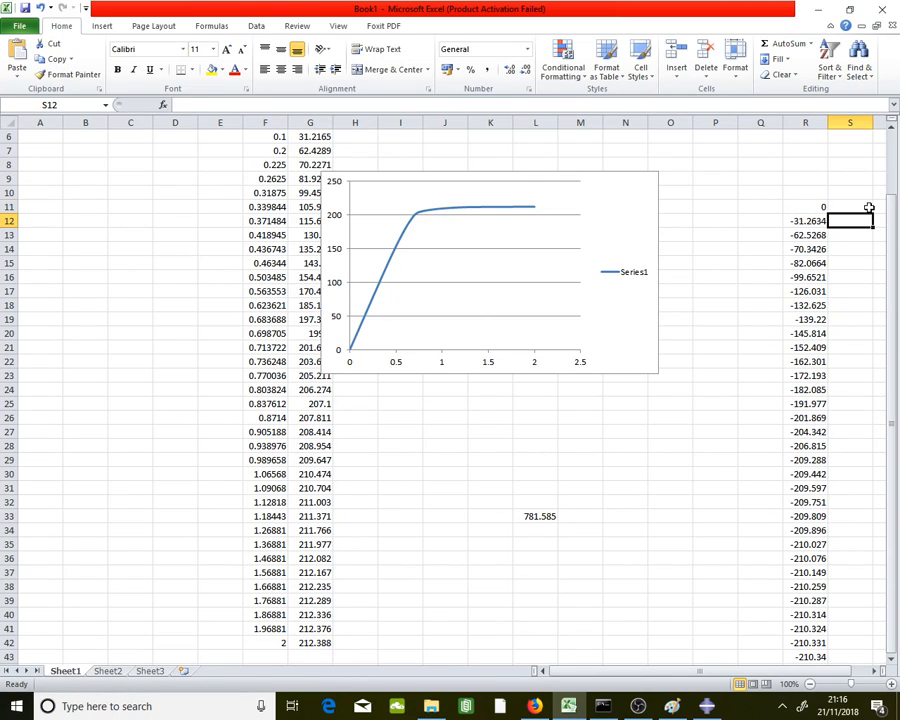
pyautogui.click(869, 207)
pyautogui.doubleClick(875, 214)
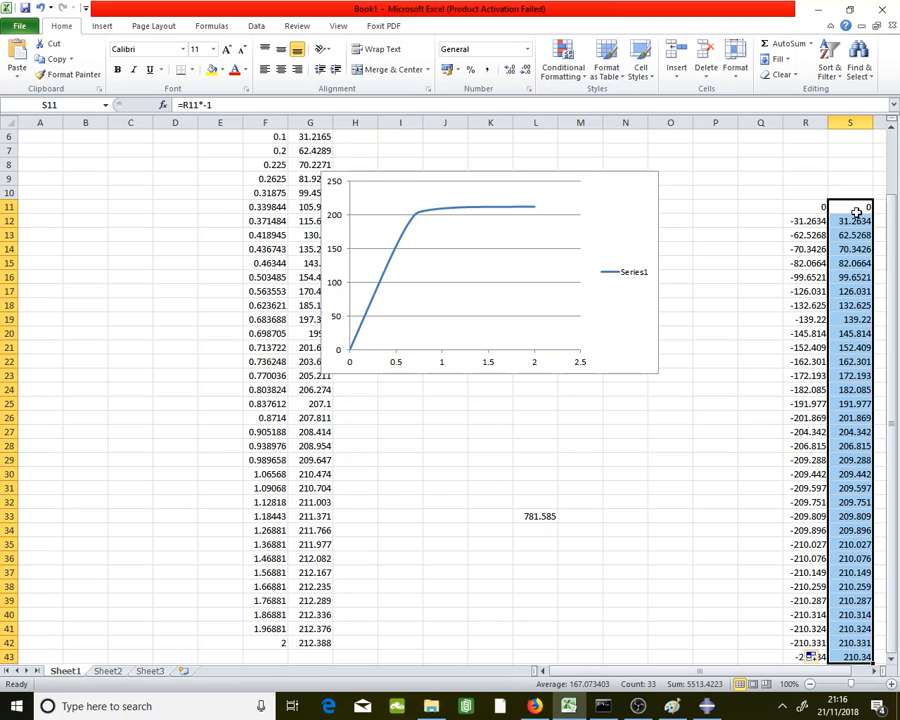
# - Try to paste the sign-reversed forces from column S over column R, and undo the pastes
pyautogui.rightClick(856, 211)
pyautogui.click(743, 267)
pyautogui.click(810, 205)
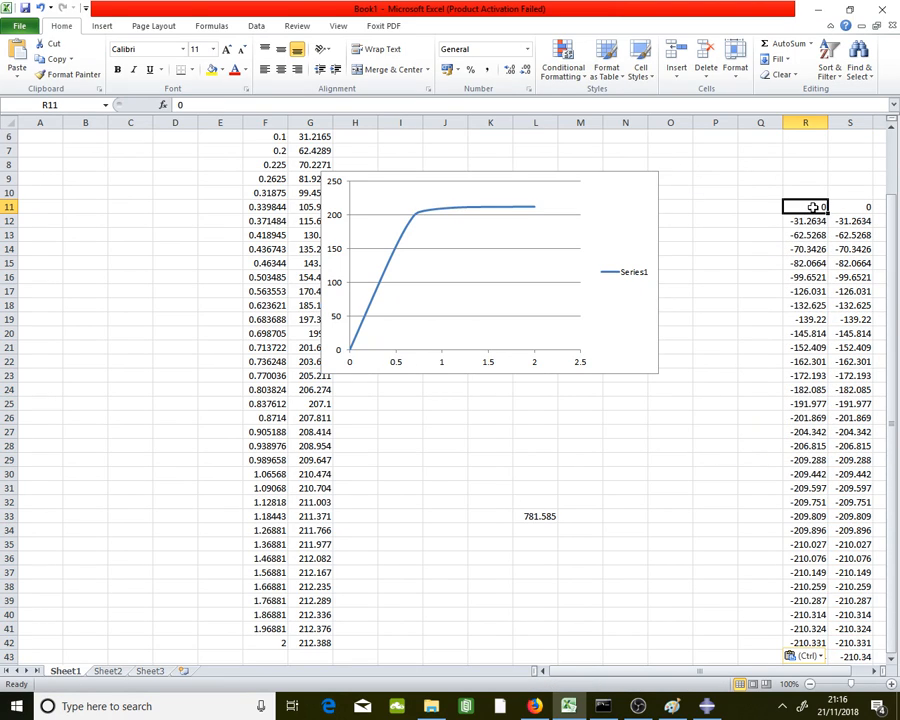
pyautogui.rightClick(811, 207)
pyautogui.click(702, 263)
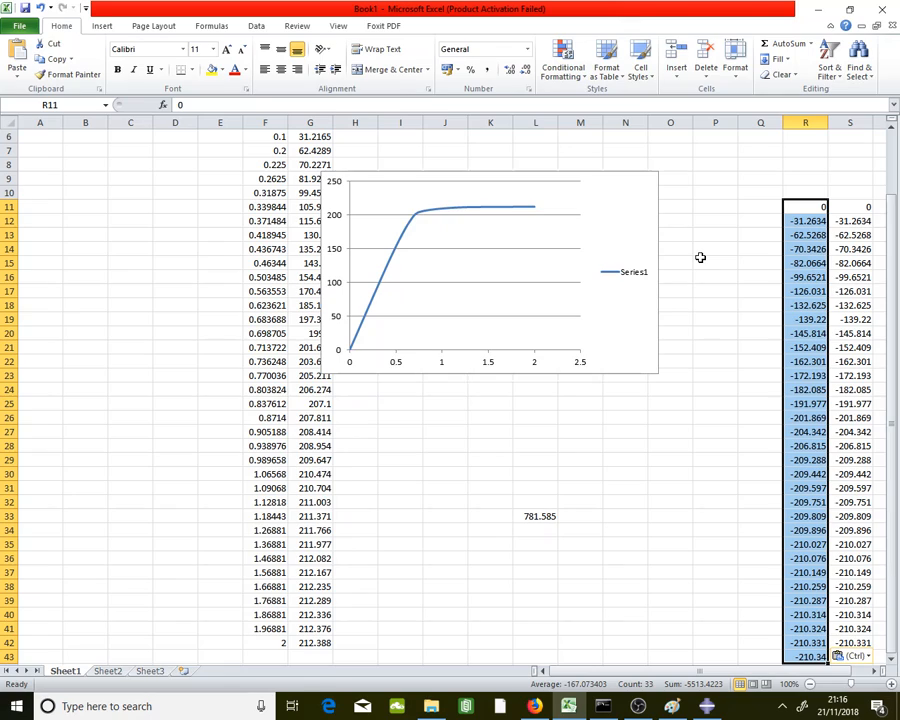
pyautogui.hotkey('ctrl', 'z')
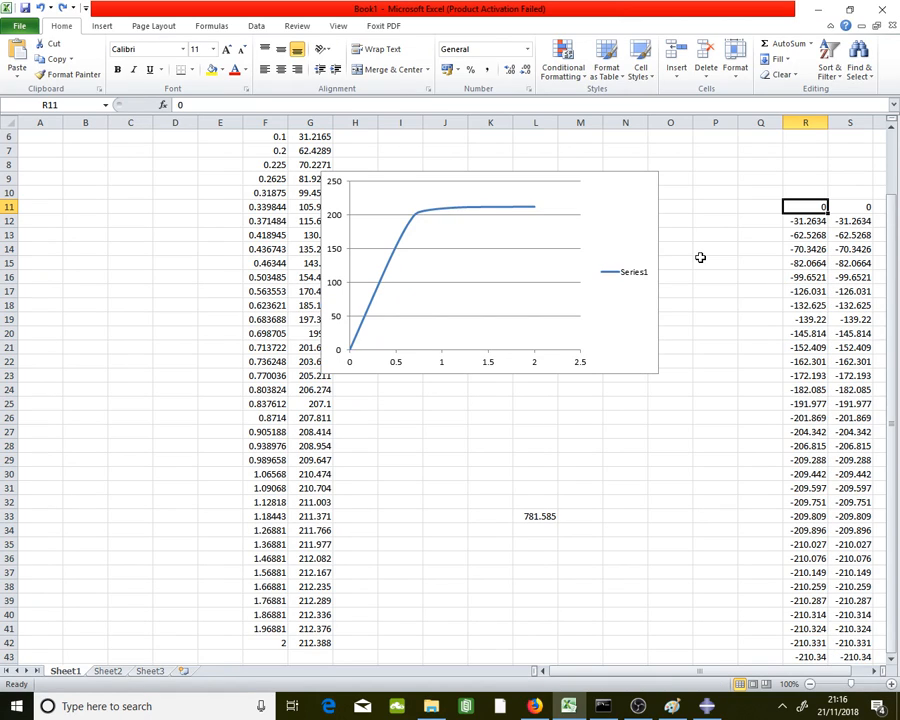
pyautogui.hotkey('ctrl', 'z')
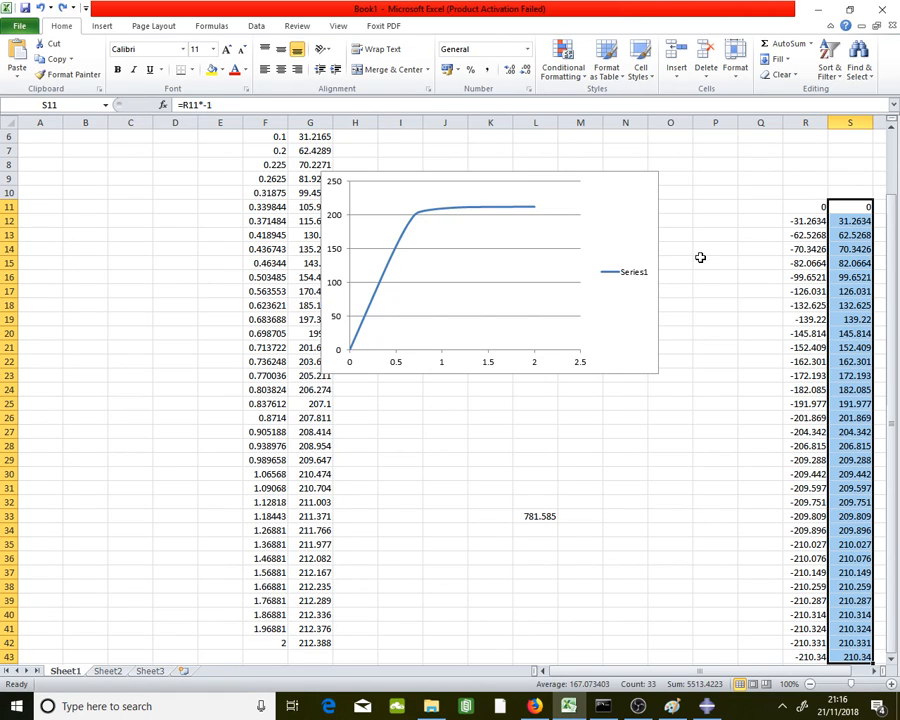
pyautogui.rightClick(842, 218)
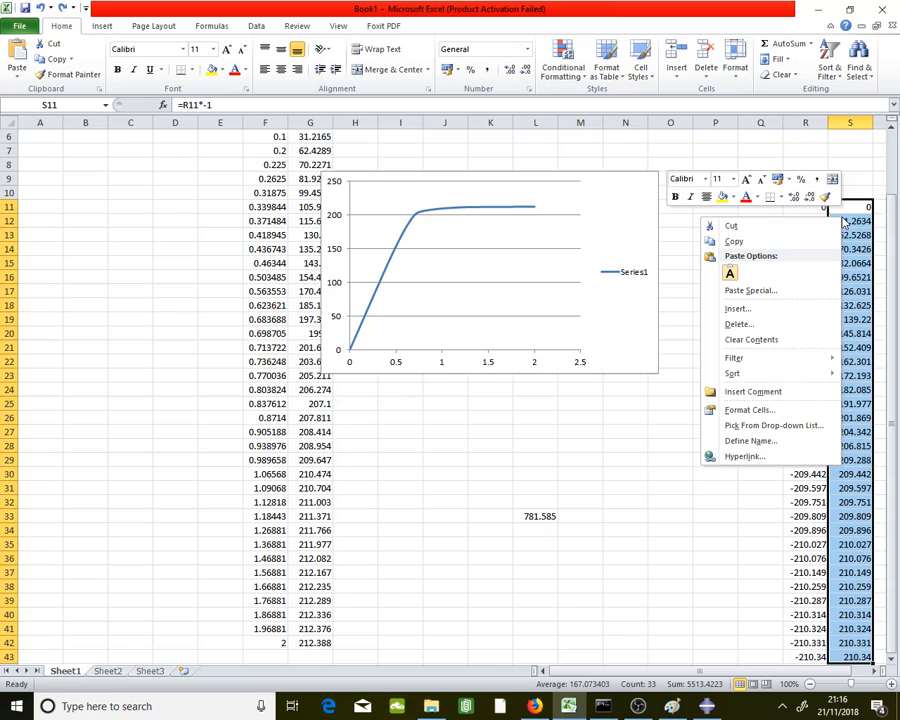
pyautogui.click(774, 240)
pyautogui.click(700, 277)
pyautogui.click(815, 205)
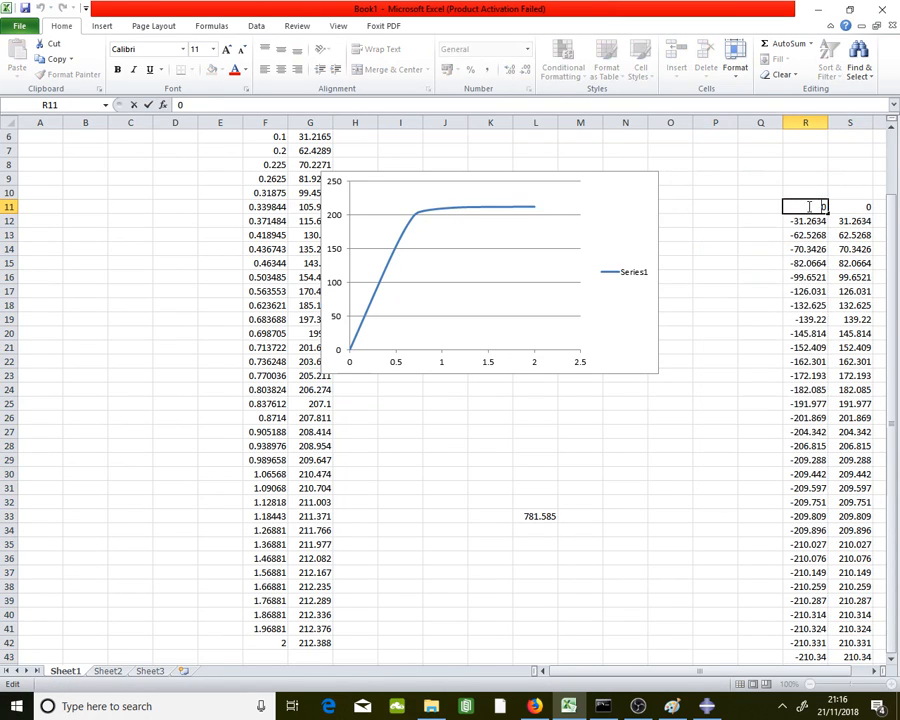
pyautogui.press('Escape')
pyautogui.click(801, 215)
pyautogui.click(802, 205)
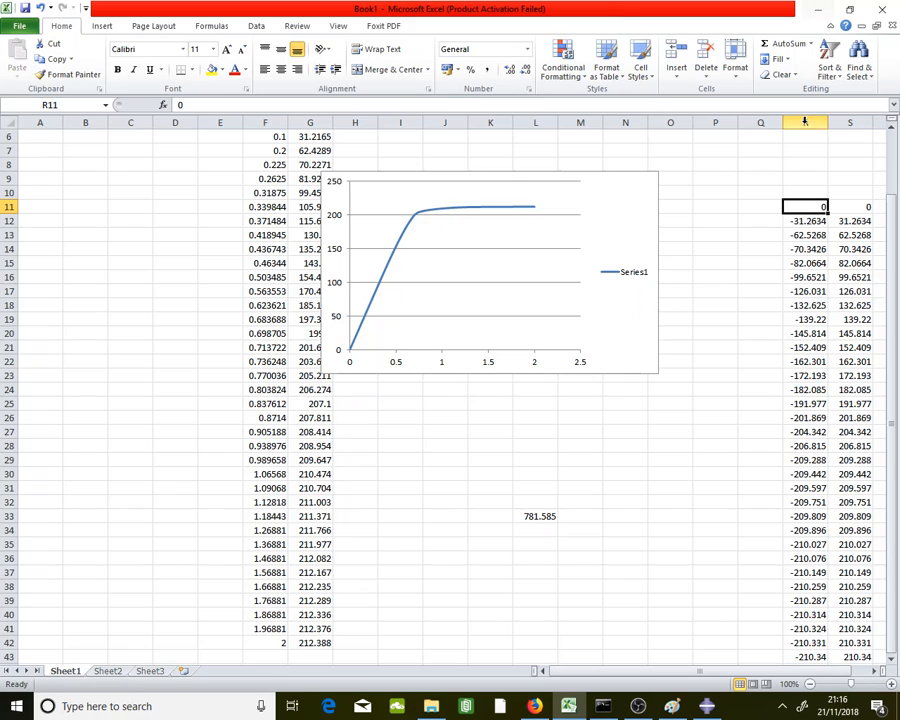
pyautogui.rightClick(805, 210)
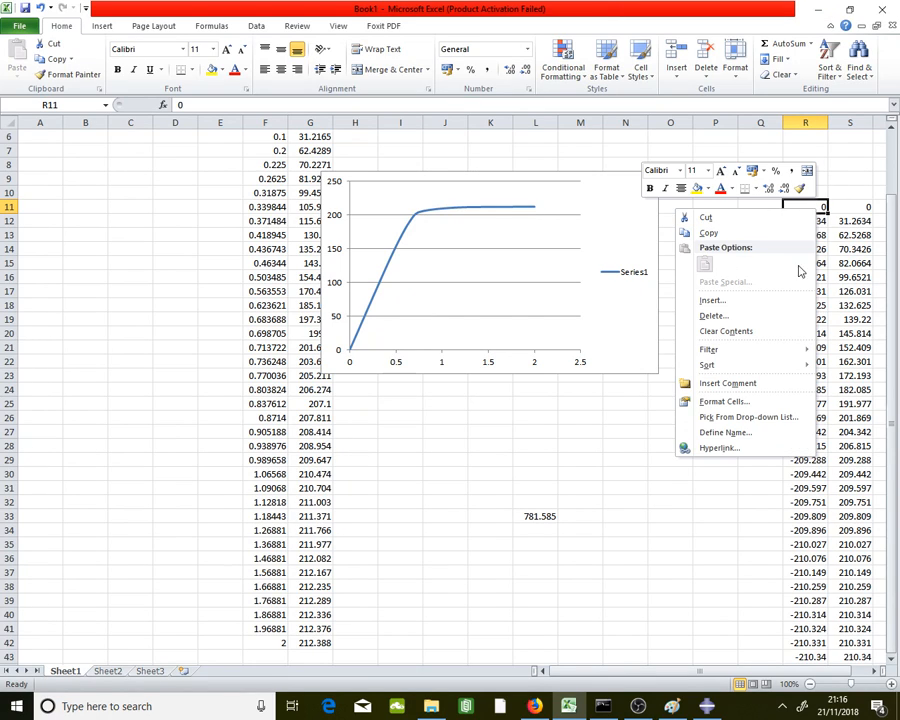
# - Copy the sign-reversed forces in S11:S43 and paste them in place as plain values
pyautogui.moveTo(850, 207); pyautogui.dragTo(833, 609)
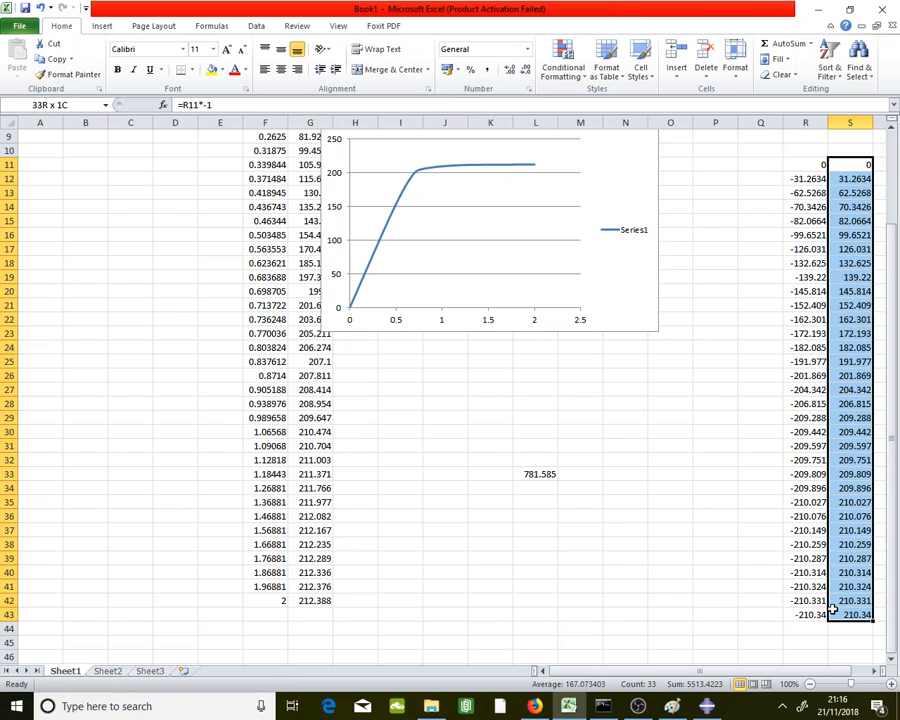
pyautogui.rightClick(842, 612)
pyautogui.click(746, 379)
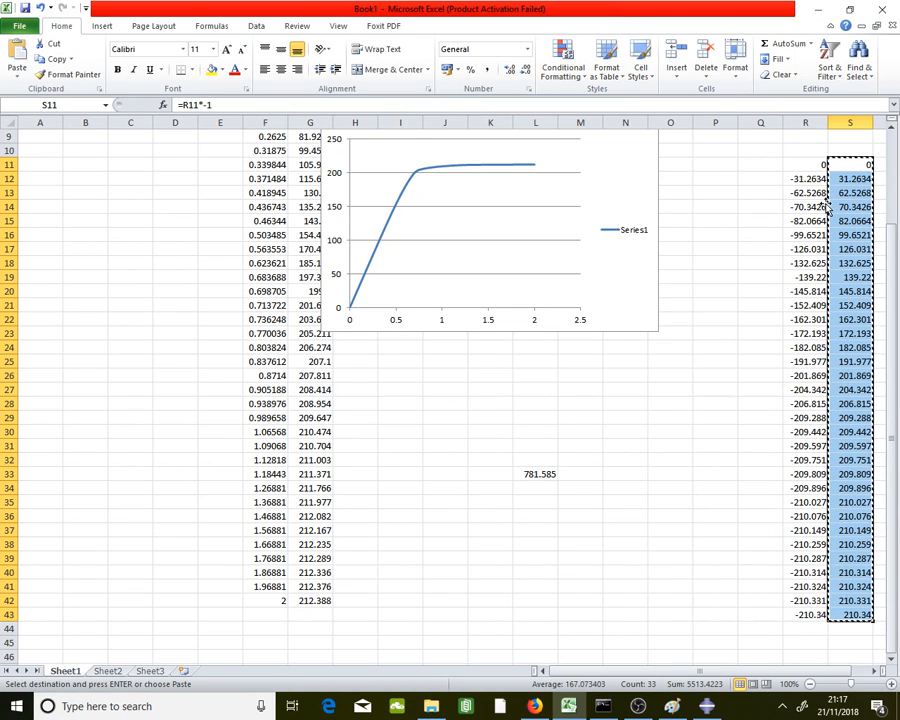
pyautogui.rightClick(863, 163)
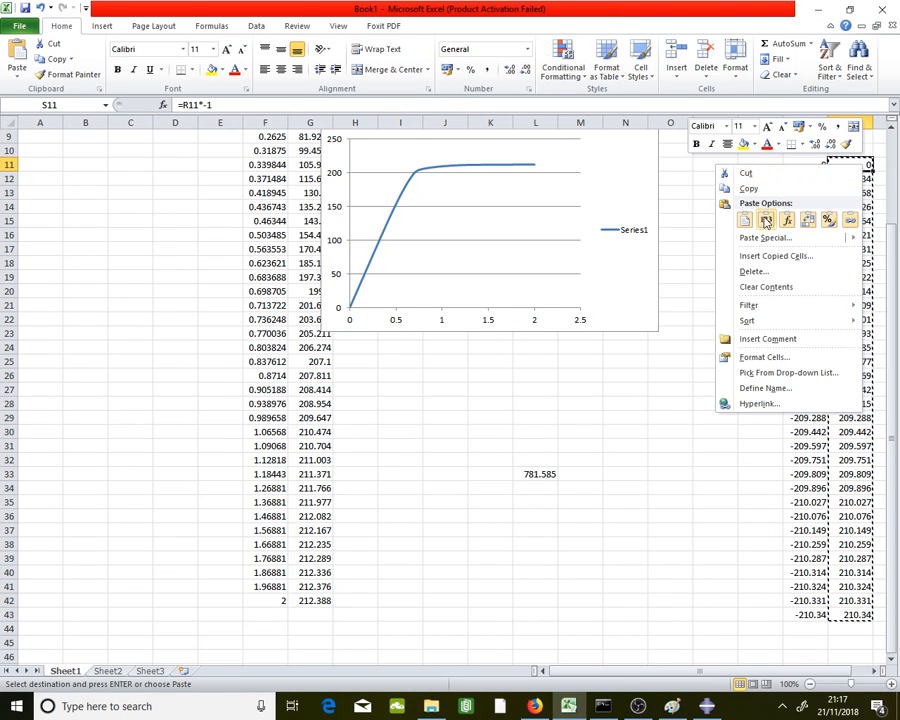
pyautogui.click(808, 216)
# - Delete column R containing the negative force values
pyautogui.click(806, 122)
pyautogui.rightClick(806, 122)
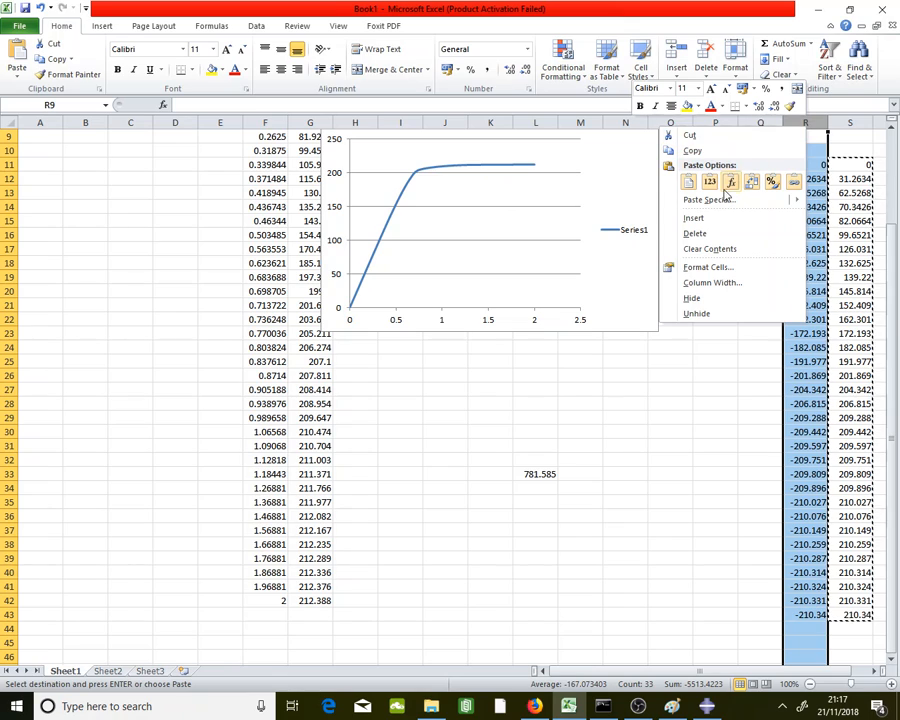
pyautogui.click(730, 240)
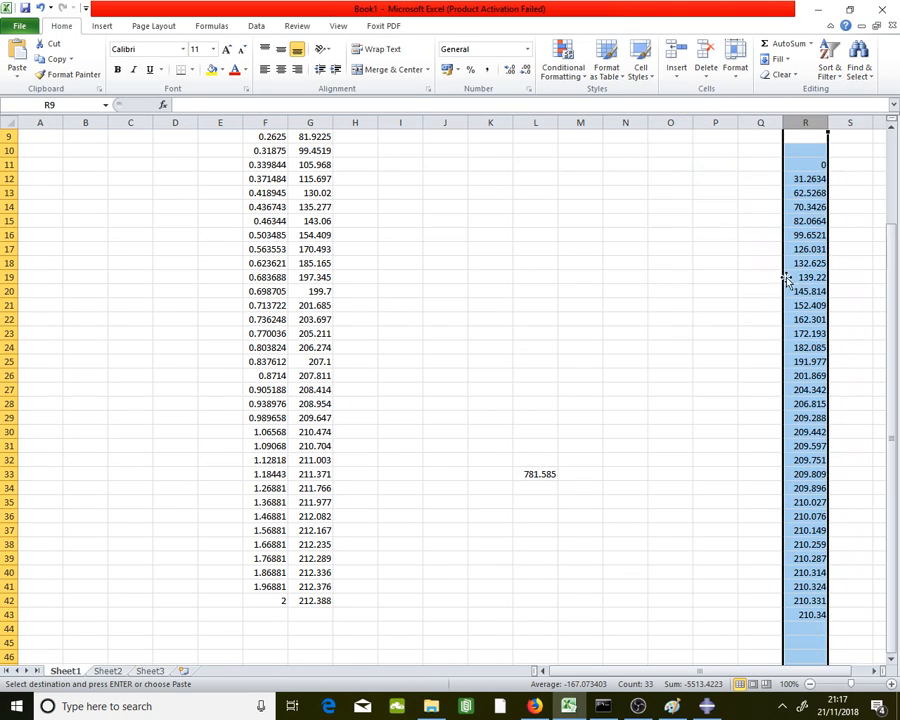
pyautogui.click(795, 277)
# - Switch to Abaqus/CAE, close the XYData-1 table without changes, and delete all individual nodal RF:RF2 curves from the session's XY data
pyautogui.click(824, 9)
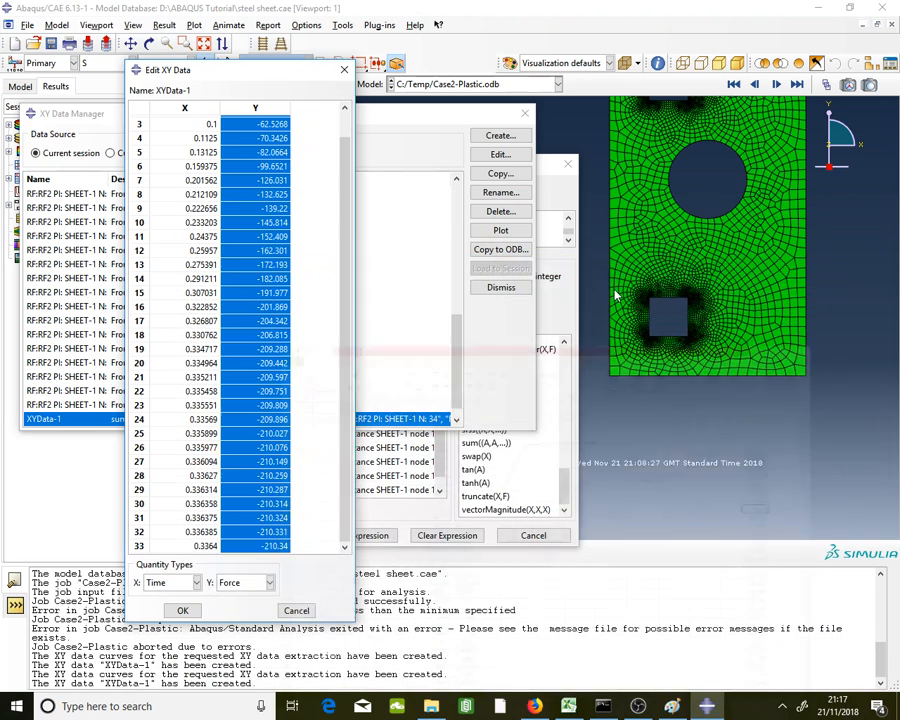
pyautogui.click(296, 610)
pyautogui.moveTo(388, 421); pyautogui.dragTo(392, 3)
pyautogui.moveTo(390, 186); pyautogui.dragTo(391, 194)
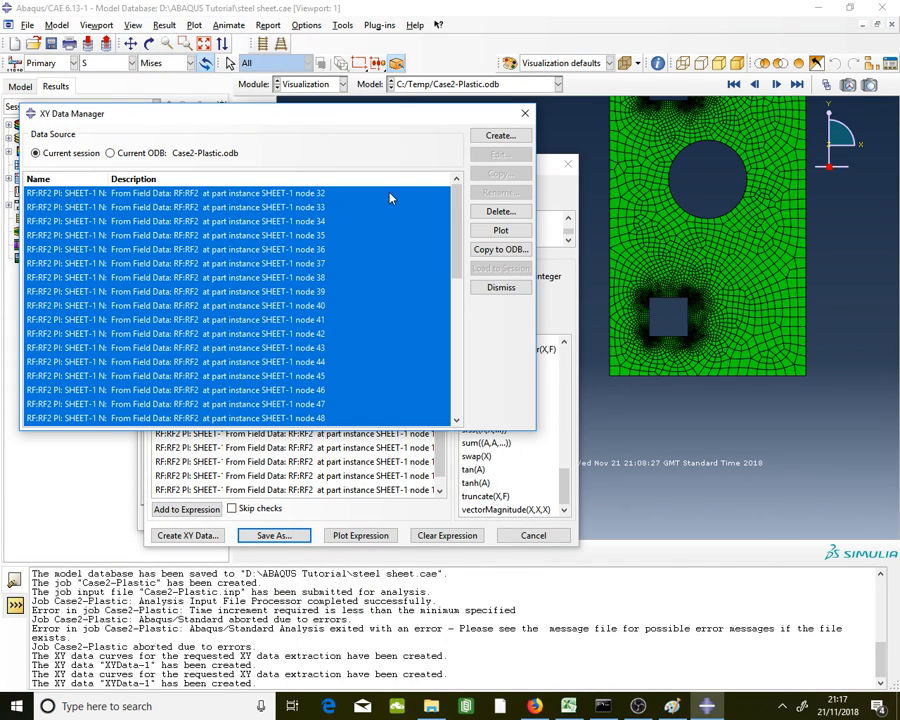
pyautogui.moveTo(460, 208); pyautogui.dragTo(438, 432)
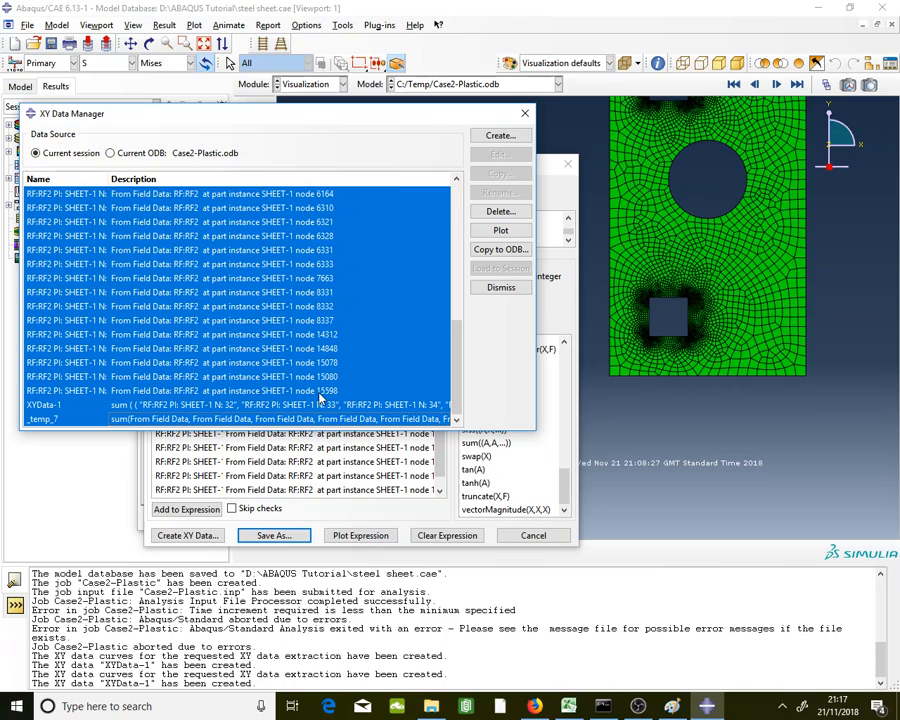
pyautogui.moveTo(320, 392); pyautogui.dragTo(338, 195)
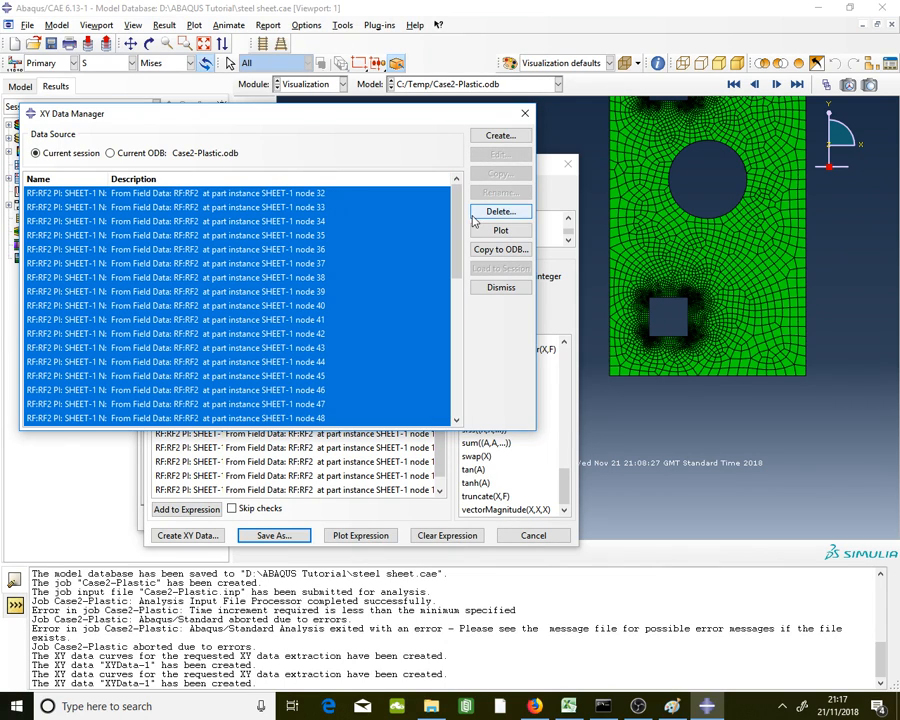
pyautogui.click(476, 214)
pyautogui.click(411, 367)
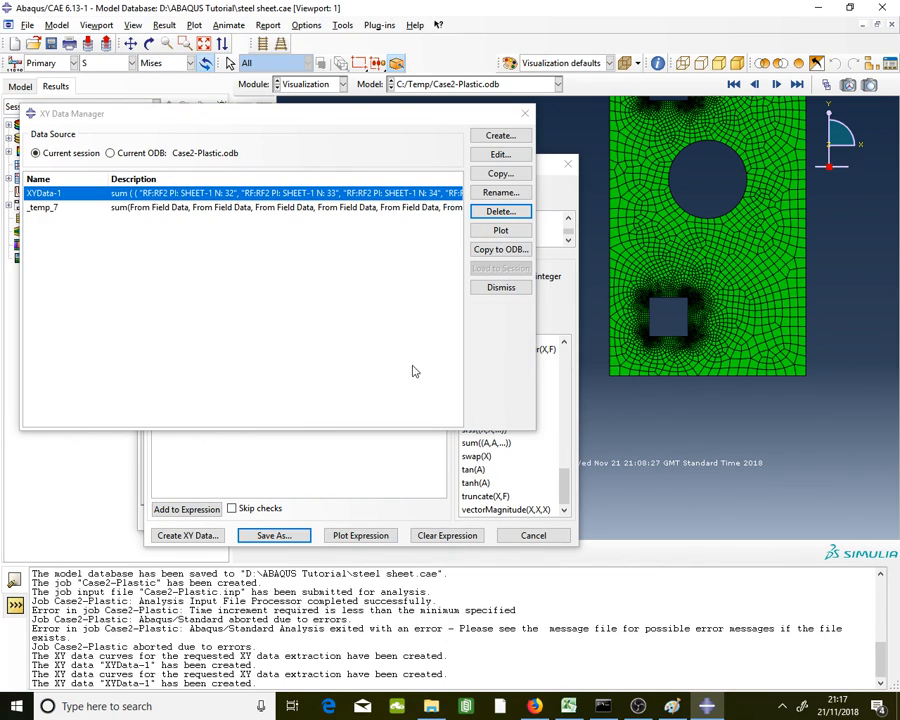
# - Delete the temporary _temp_7 curve, keeping XYData-1 in the session's XY data
pyautogui.click(348, 208)
pyautogui.click(501, 211)
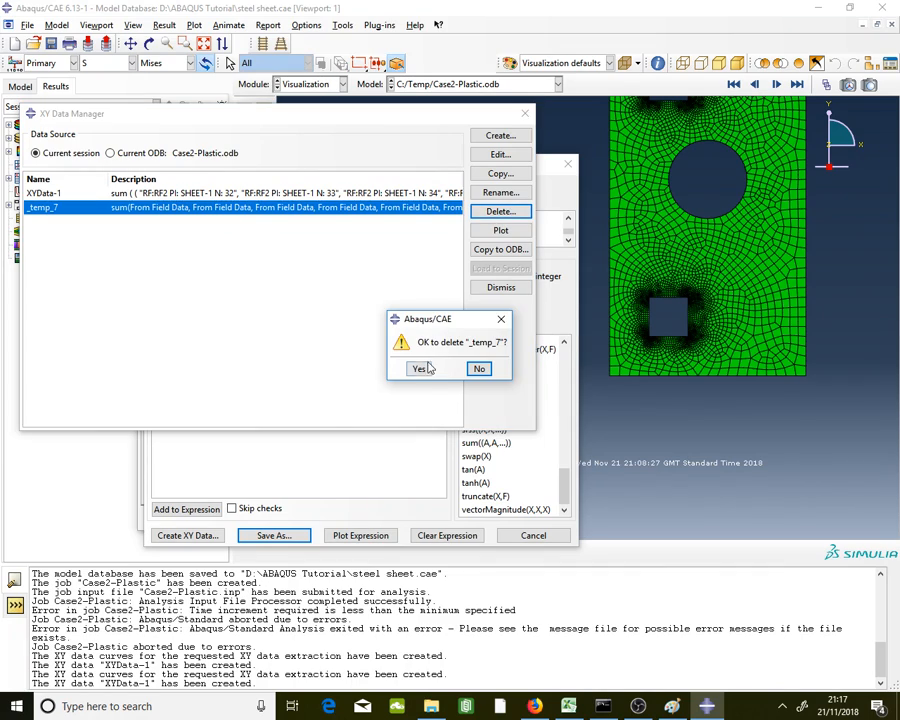
pyautogui.click(420, 368)
# - Close the Operate on XY Data dialog that holds the summed reaction force expression
pyautogui.scroll(5, 696, 320)
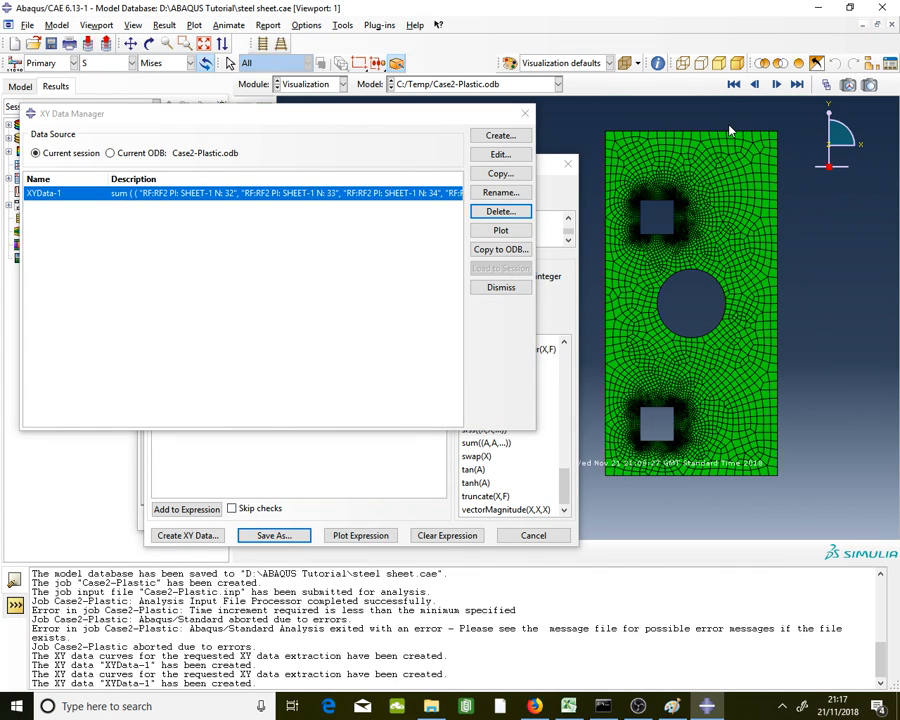
pyautogui.click(252, 485)
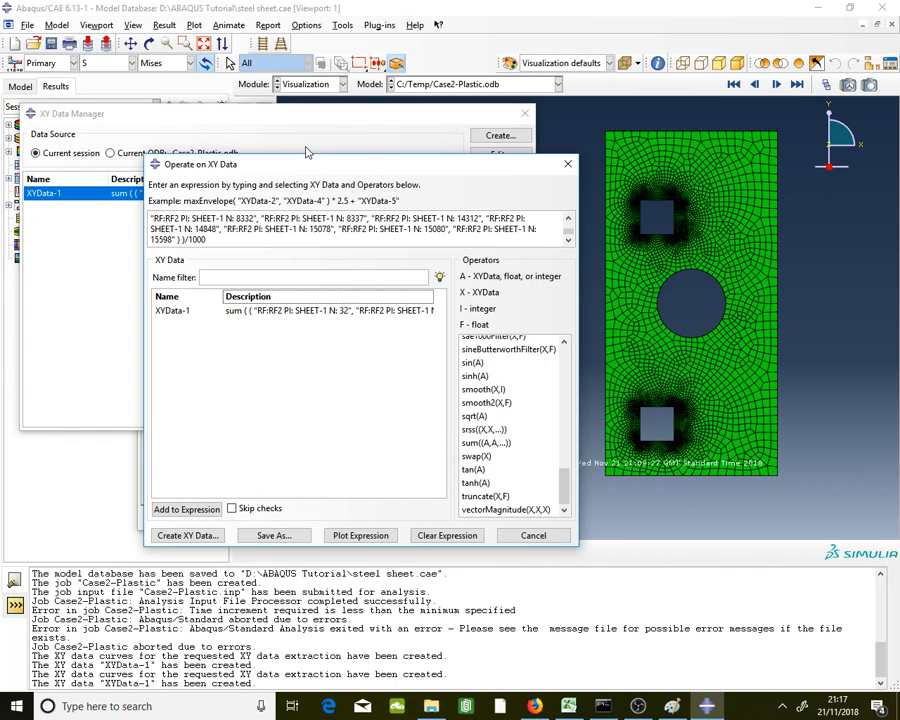
pyautogui.moveTo(311, 170); pyautogui.dragTo(313, 305)
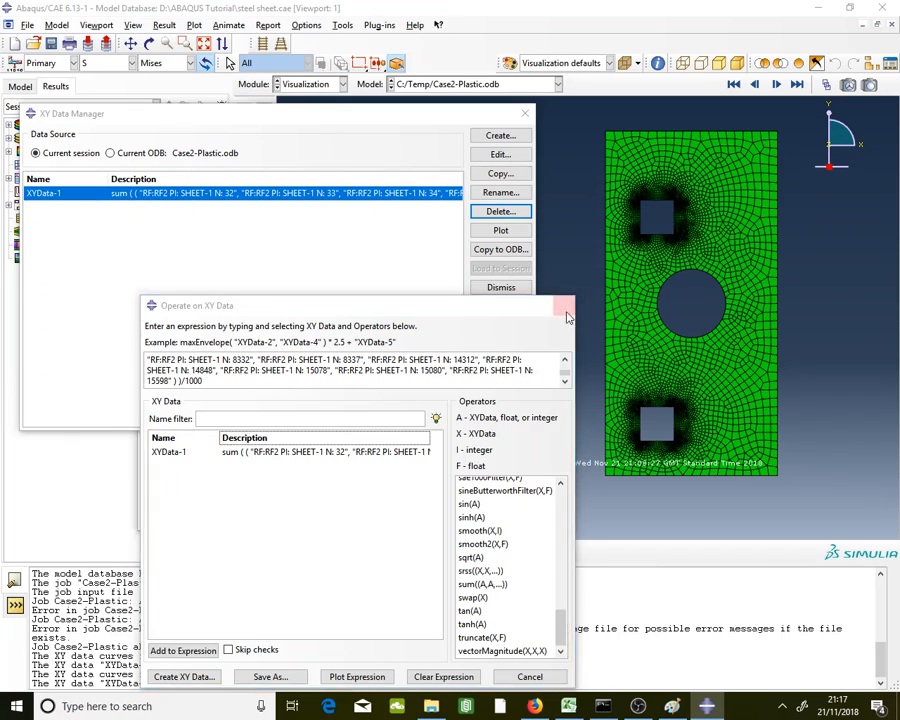
pyautogui.click(565, 305)
# - Replace RF2 with the spatial displacement component U2 as the field output variable to extract
pyautogui.click(147, 458)
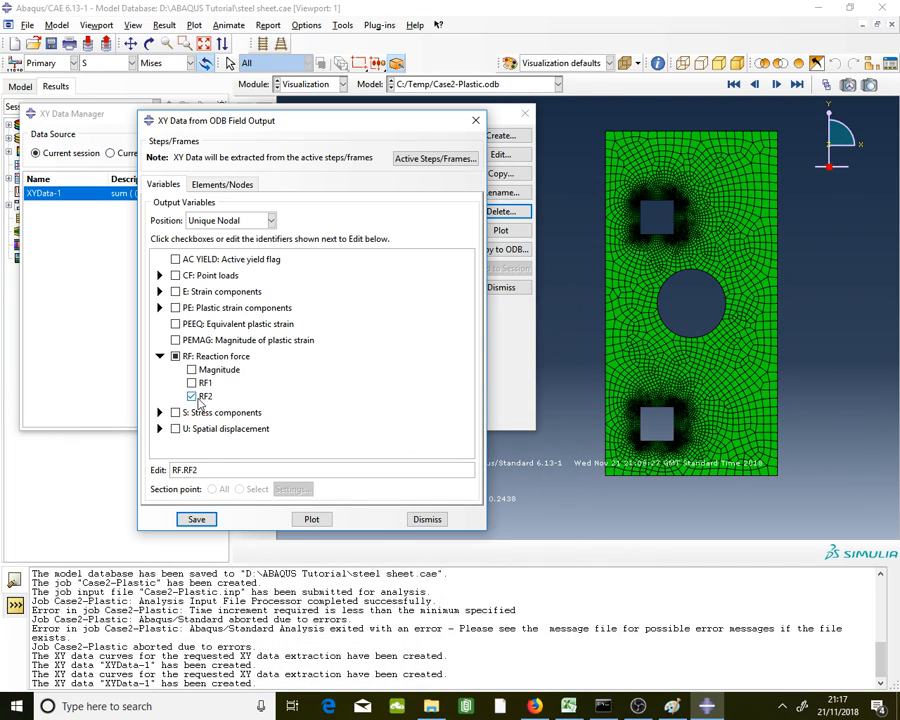
pyautogui.click(197, 399)
pyautogui.click(160, 357)
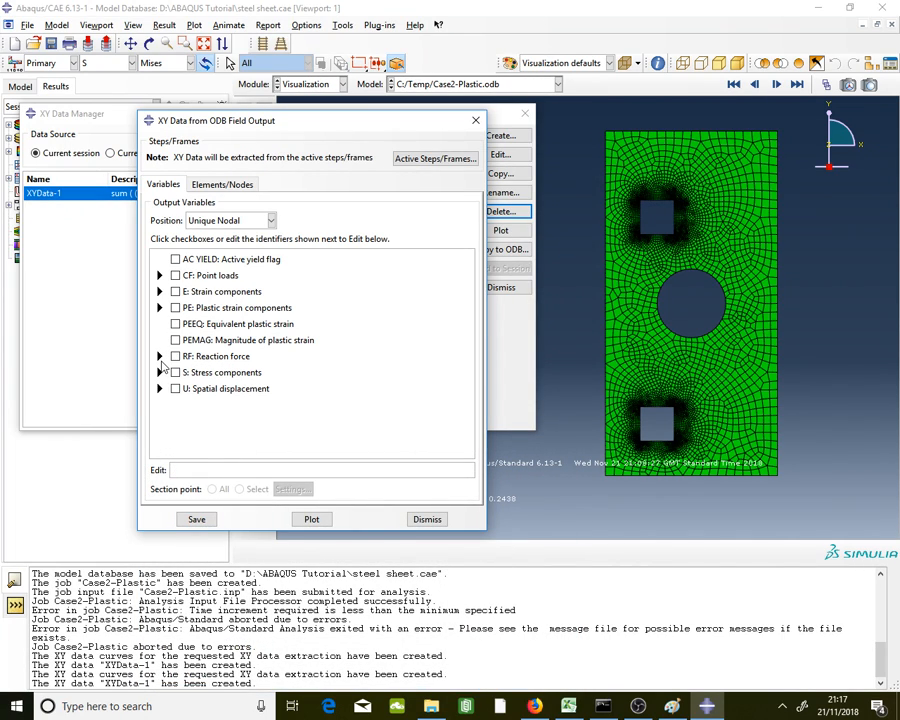
pyautogui.click(160, 390)
pyautogui.click(190, 436)
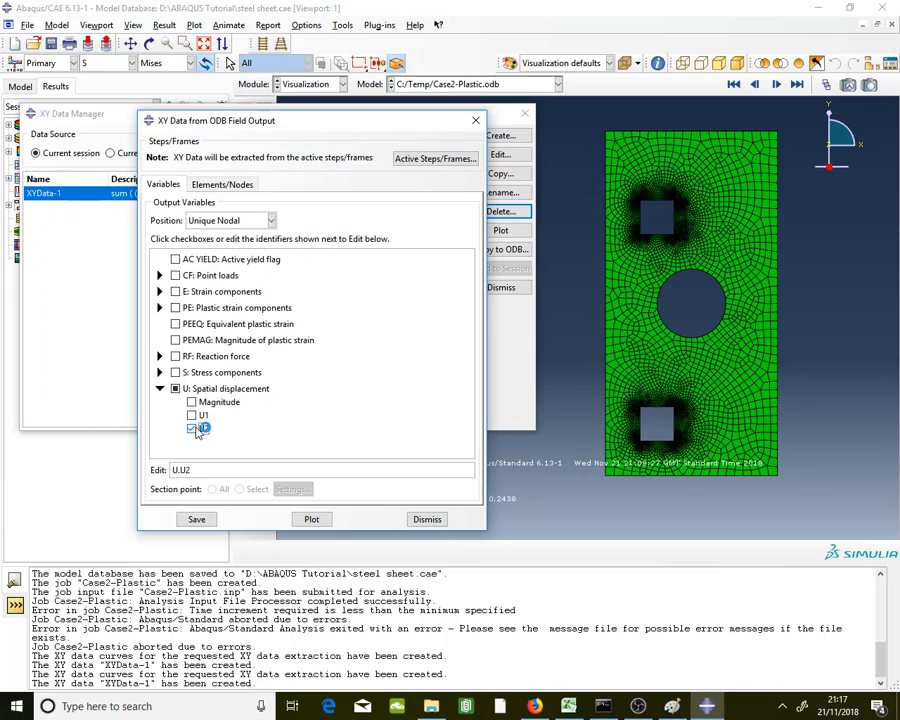
# - Replace the node selection with a single node near the middle of the plate's top edge and save its U2 XY data
pyautogui.click(230, 185)
pyautogui.click(266, 224)
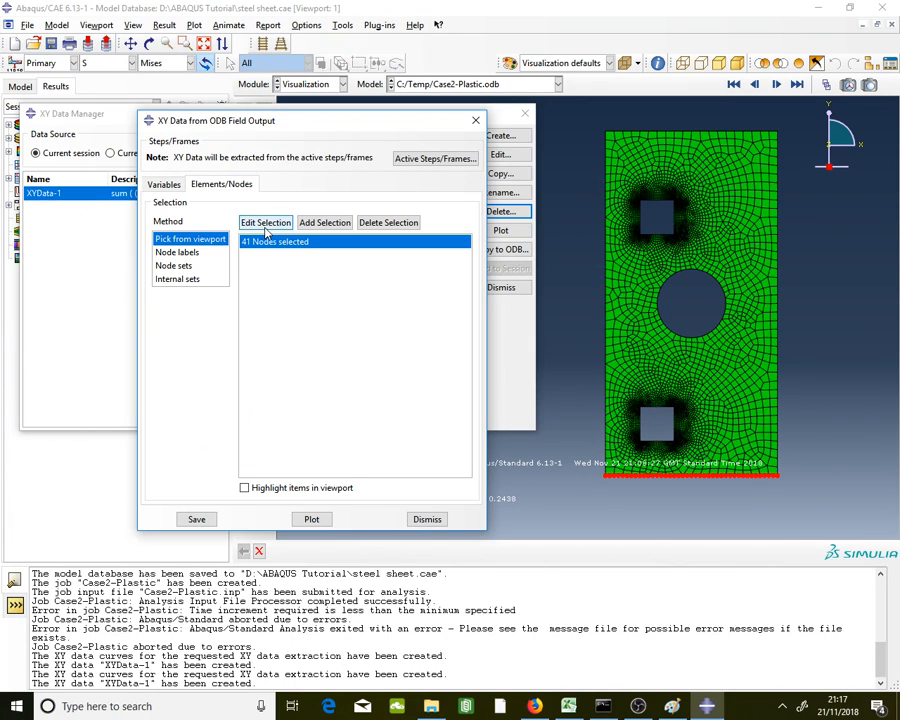
pyautogui.scroll(2, 693, 143)
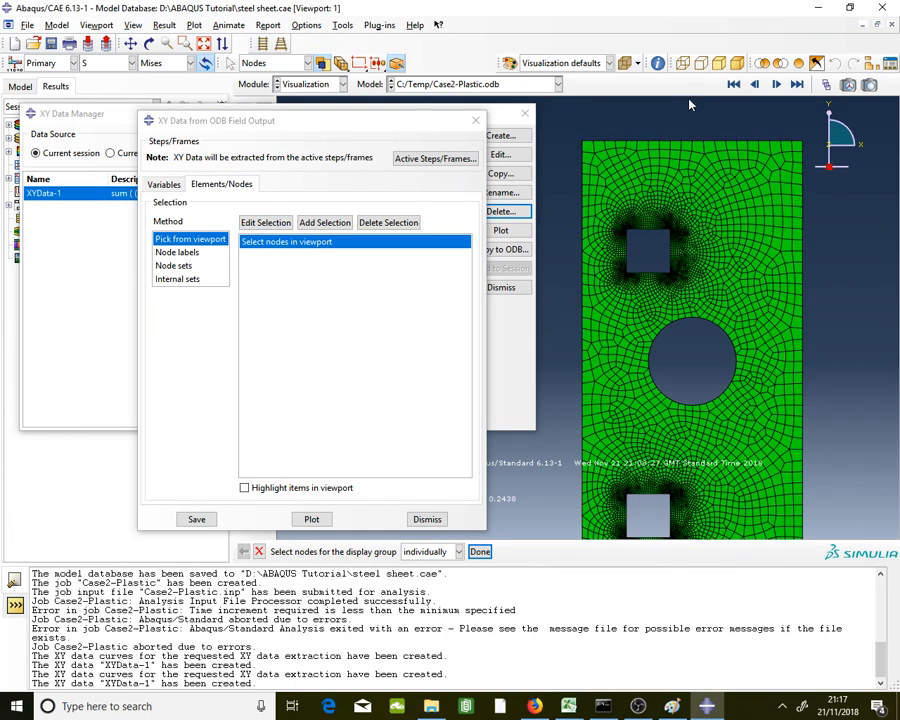
pyautogui.click(693, 143)
pyautogui.click(479, 551)
pyautogui.click(205, 516)
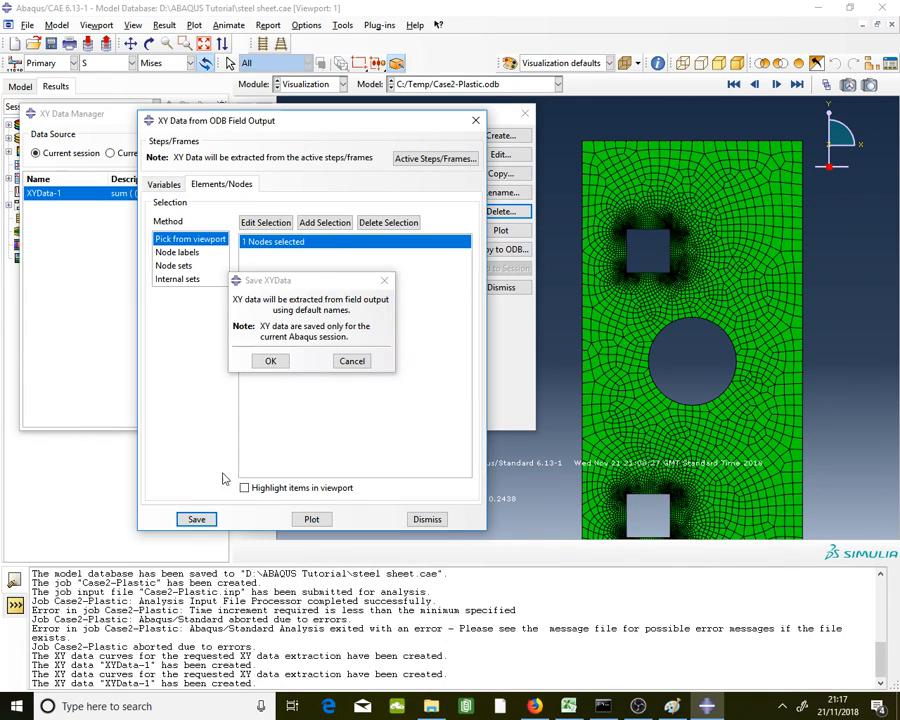
pyautogui.click(267, 362)
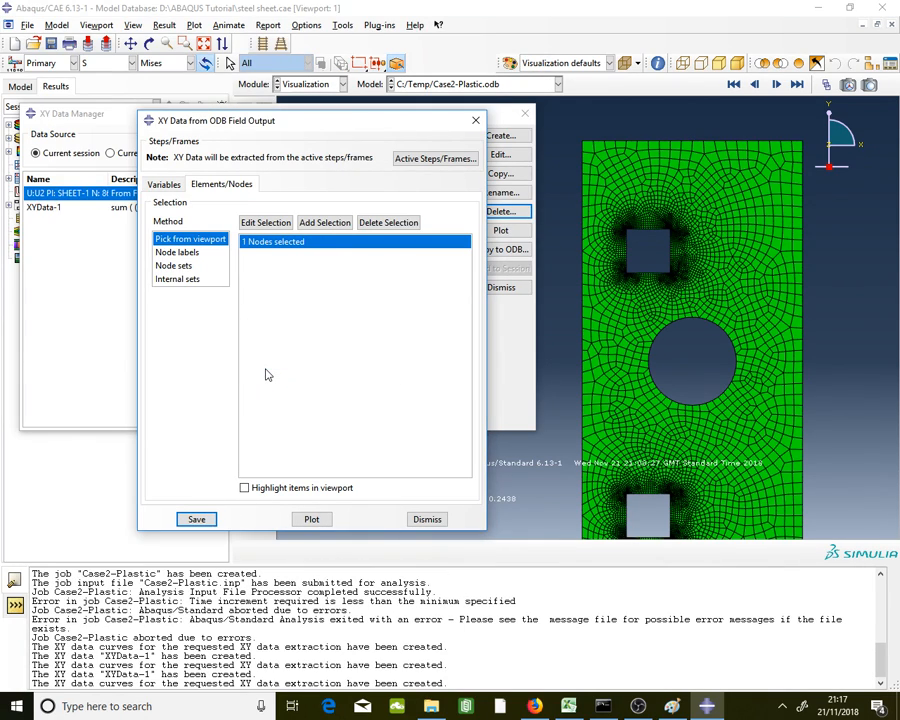
# - Open the saved U2 data of node 86 for editing and copy all displacement values in the Y column
pyautogui.click(112, 327)
pyautogui.doubleClick(214, 196)
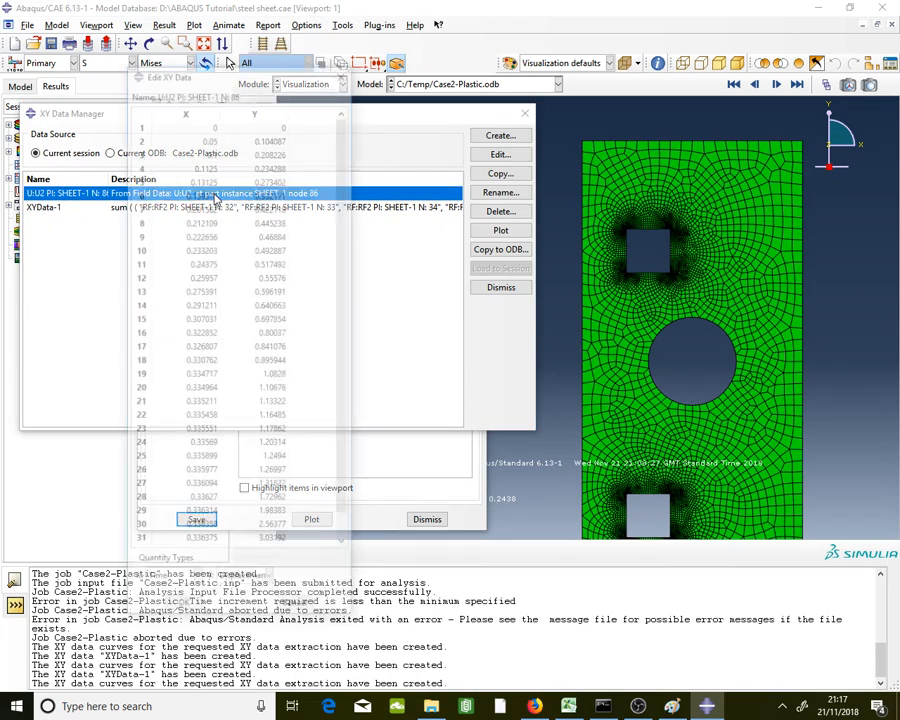
pyautogui.moveTo(256, 128); pyautogui.dragTo(265, 558)
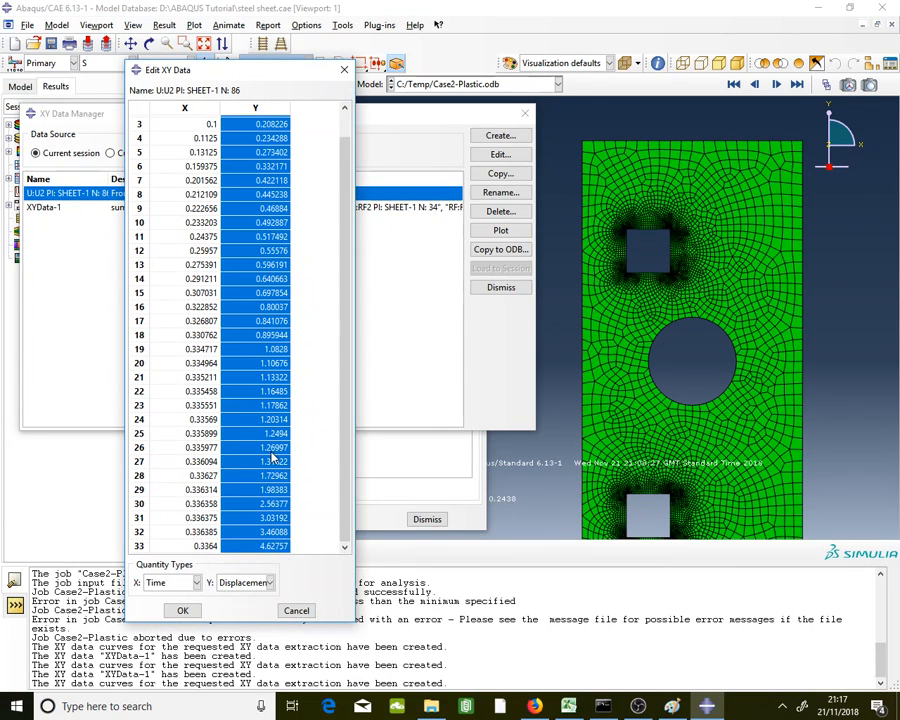
pyautogui.rightClick(279, 400)
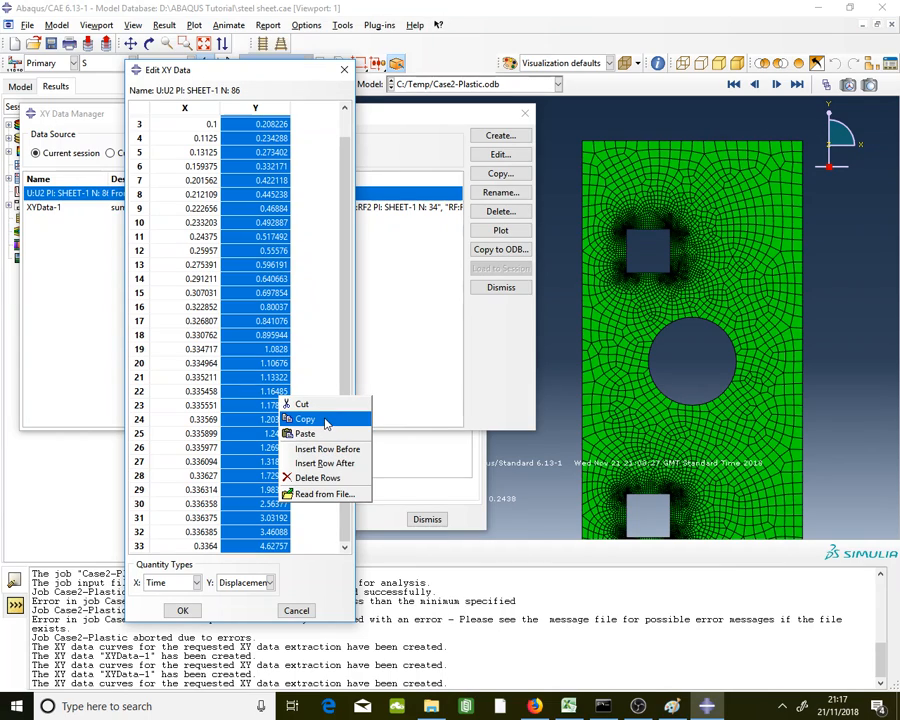
pyautogui.click(325, 421)
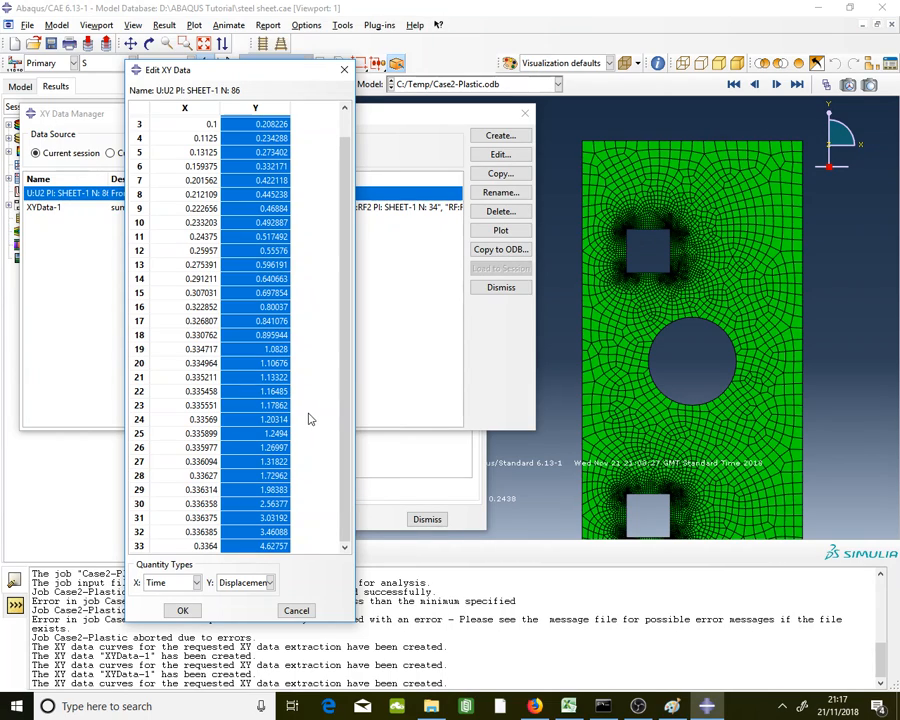
pyautogui.scroll(1, 345, 390)
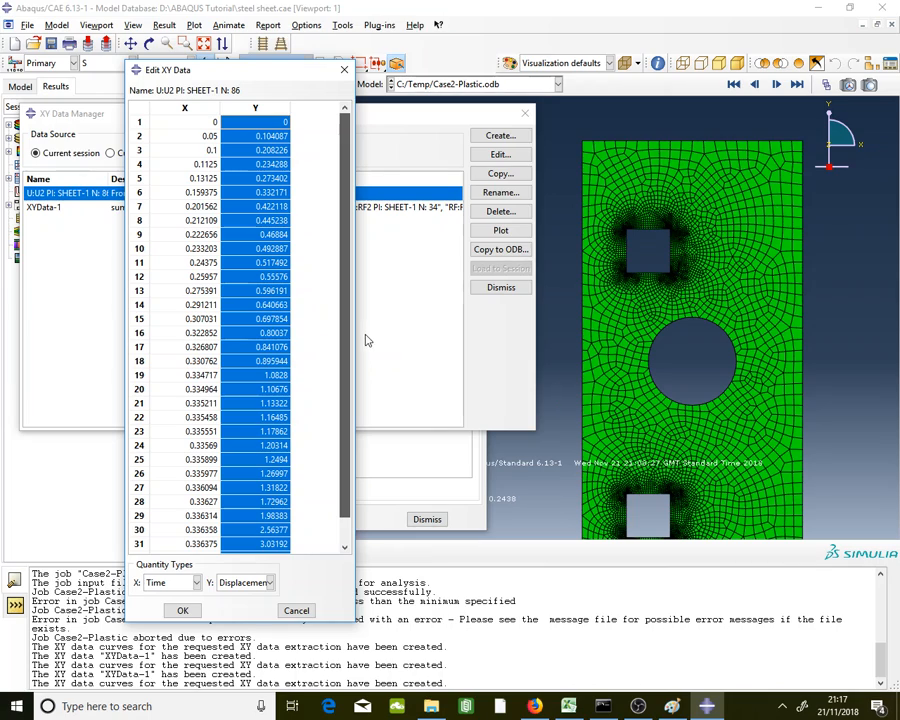
pyautogui.moveTo(281, 77); pyautogui.dragTo(341, 311)
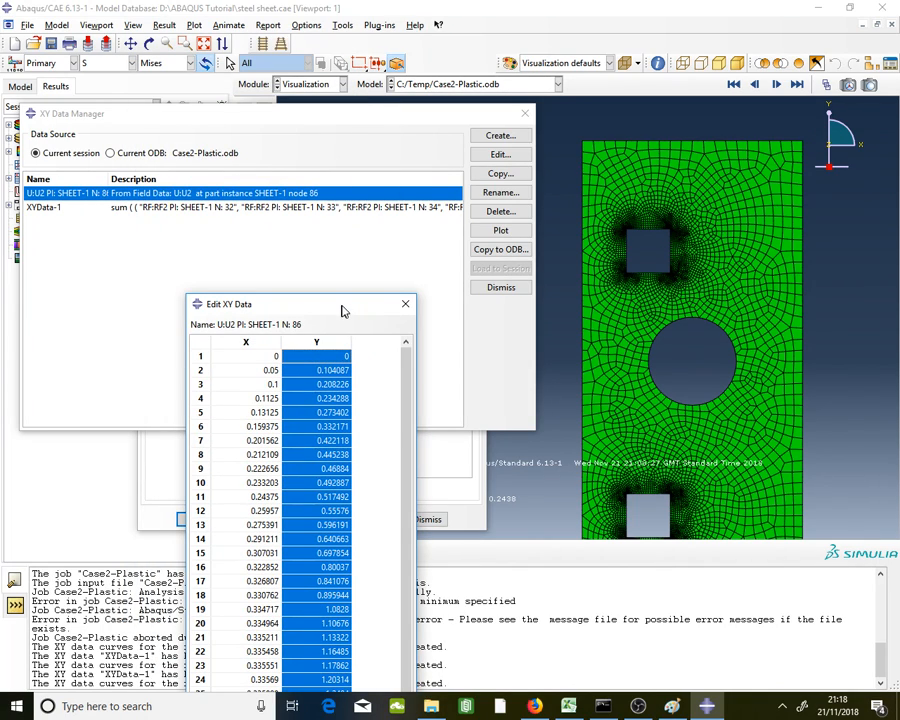
pyautogui.moveTo(341, 311); pyautogui.dragTo(355, 222)
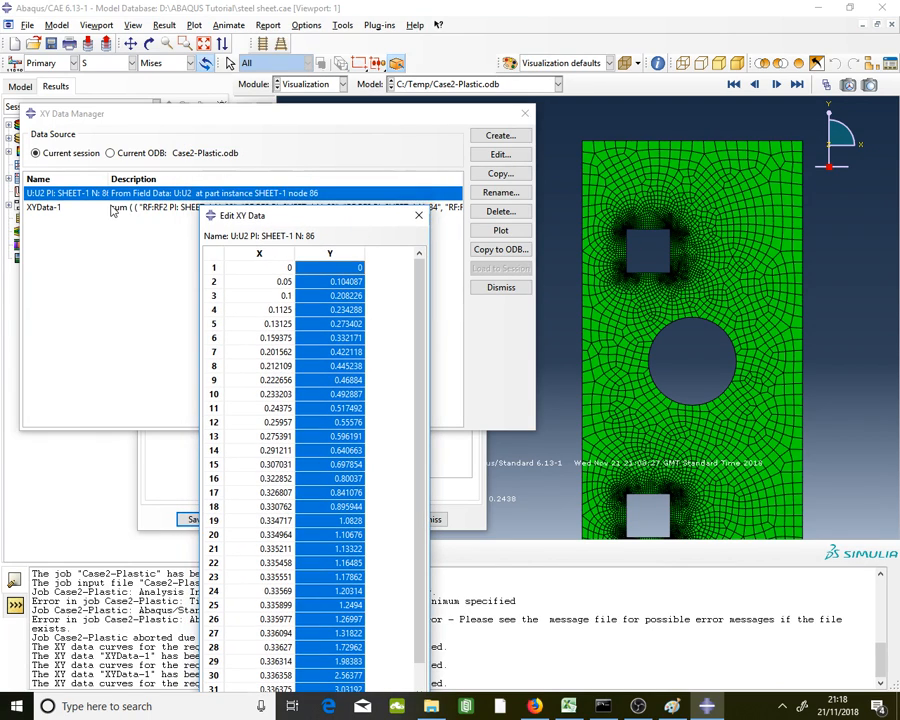
pyautogui.moveTo(238, 214); pyautogui.dragTo(213, 91)
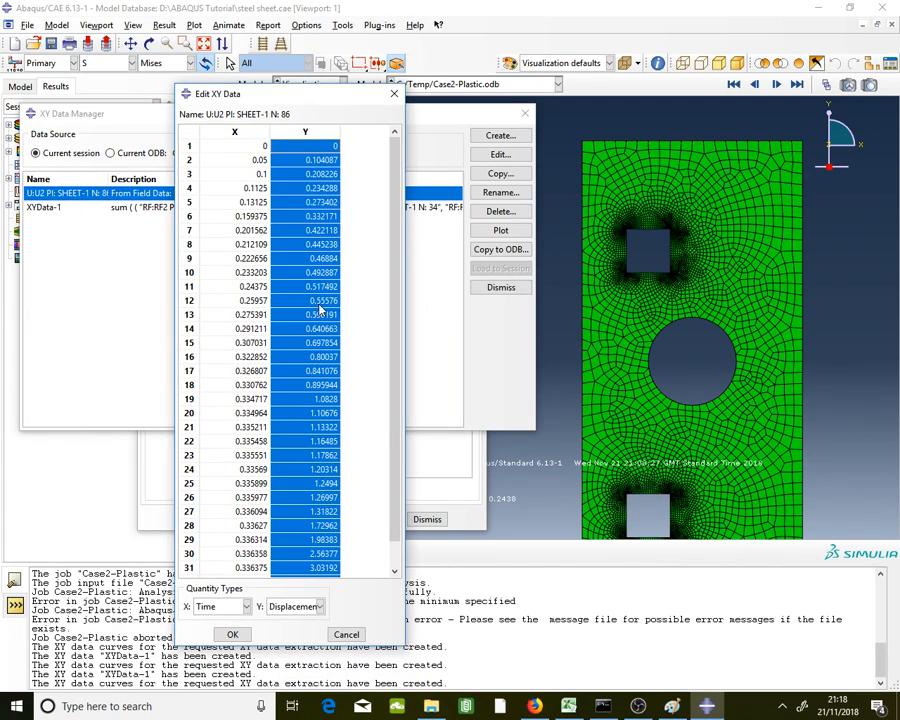
pyautogui.rightClick(315, 327)
pyautogui.click(330, 342)
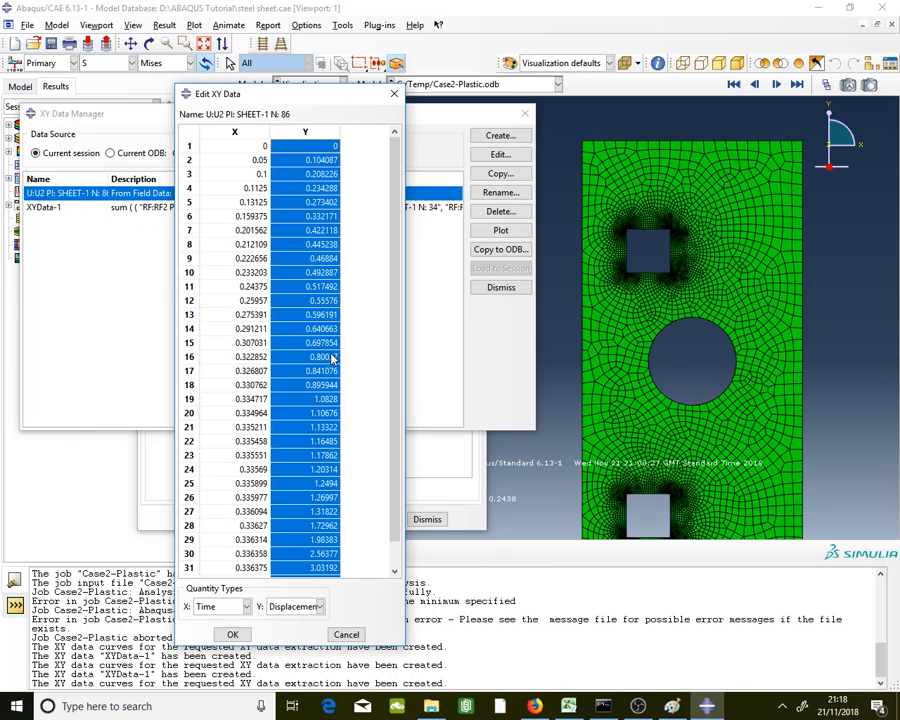
# - Switch to Excel and paste the copied U2 displacements into column Q starting at Q11, beside the forces
pyautogui.click(568, 706)
pyautogui.rightClick(757, 165)
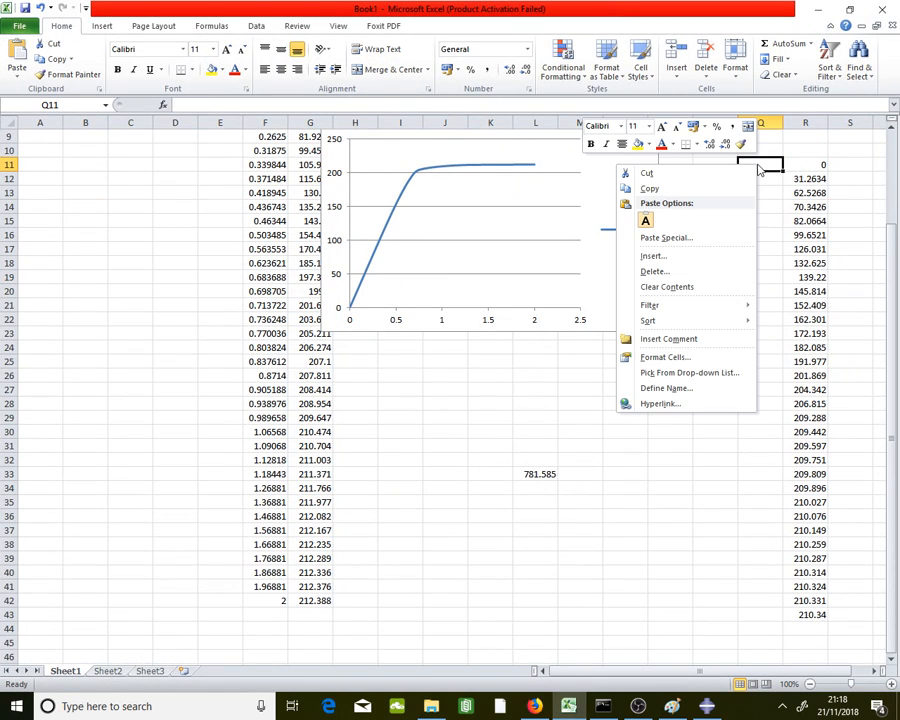
pyautogui.click(645, 220)
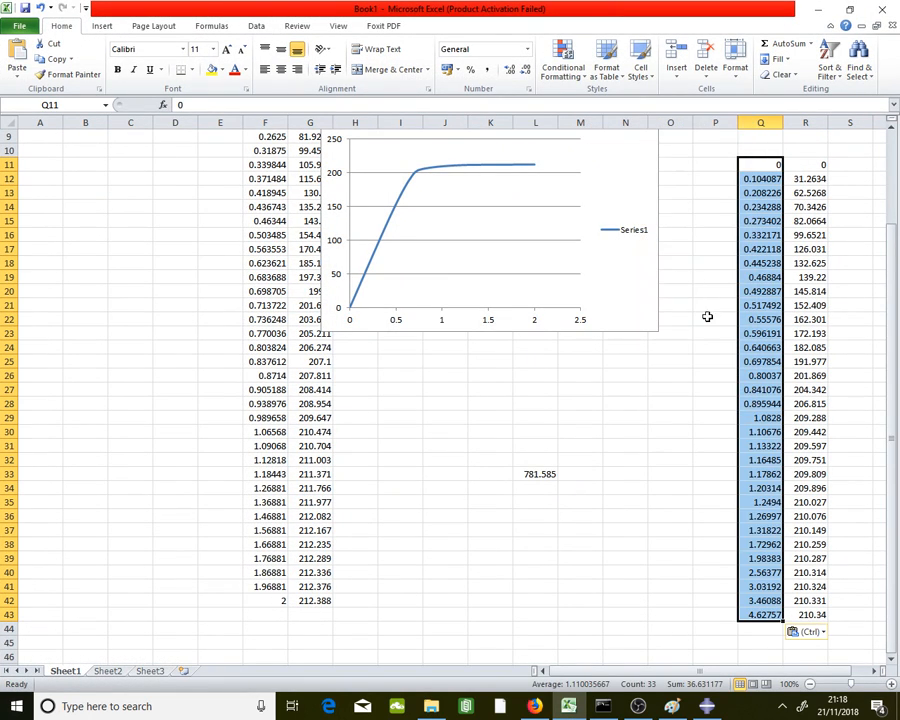
pyautogui.click(687, 402)
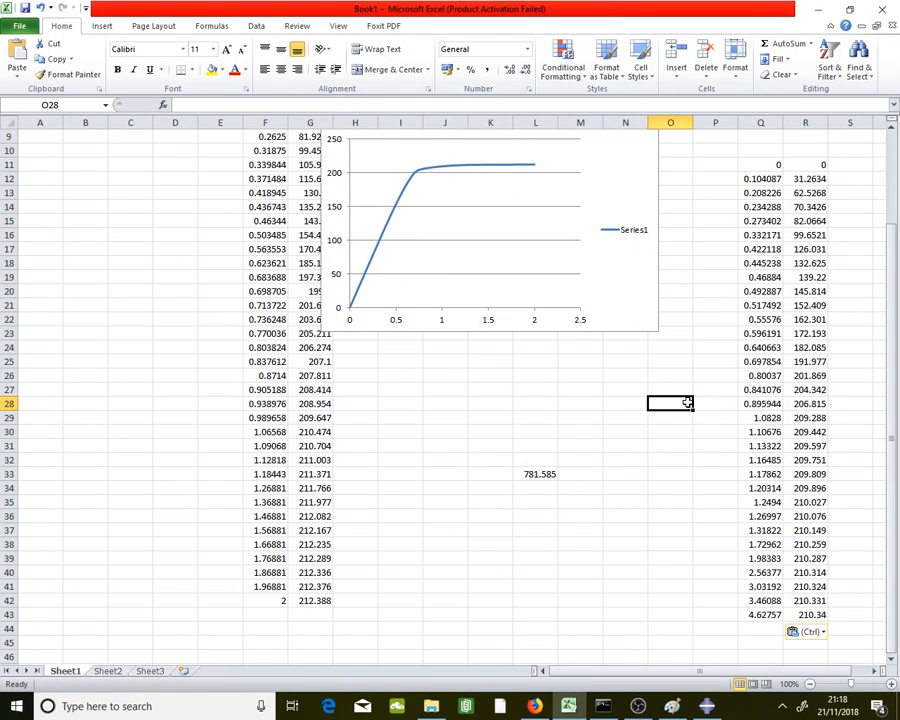
pyautogui.click(656, 476)
# - Copy the paired displacement and force values in Q11:R43
pyautogui.moveTo(775, 162); pyautogui.dragTo(806, 612)
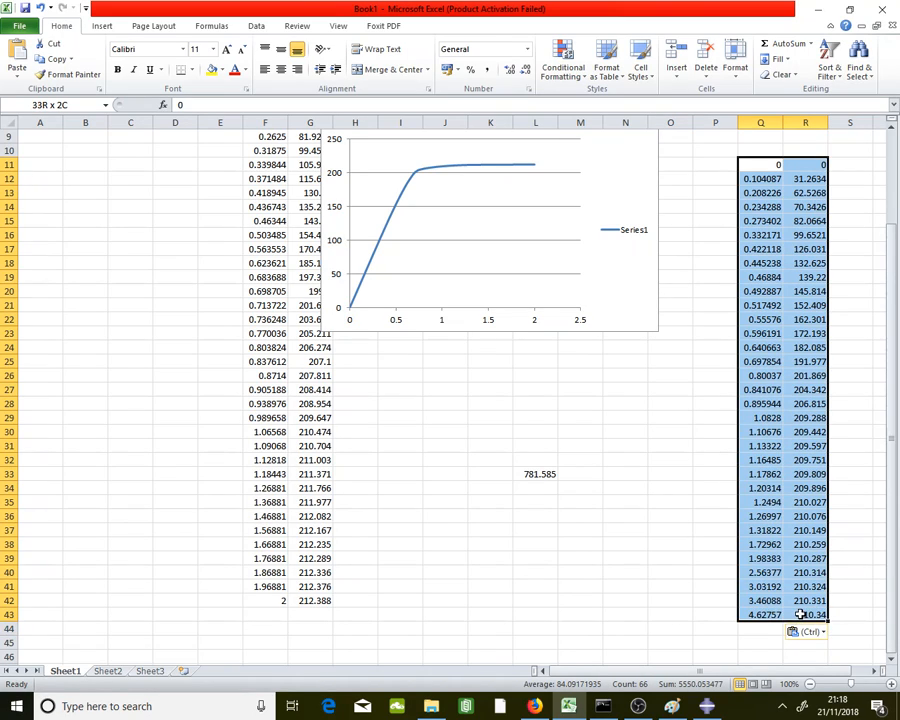
pyautogui.rightClick(770, 400)
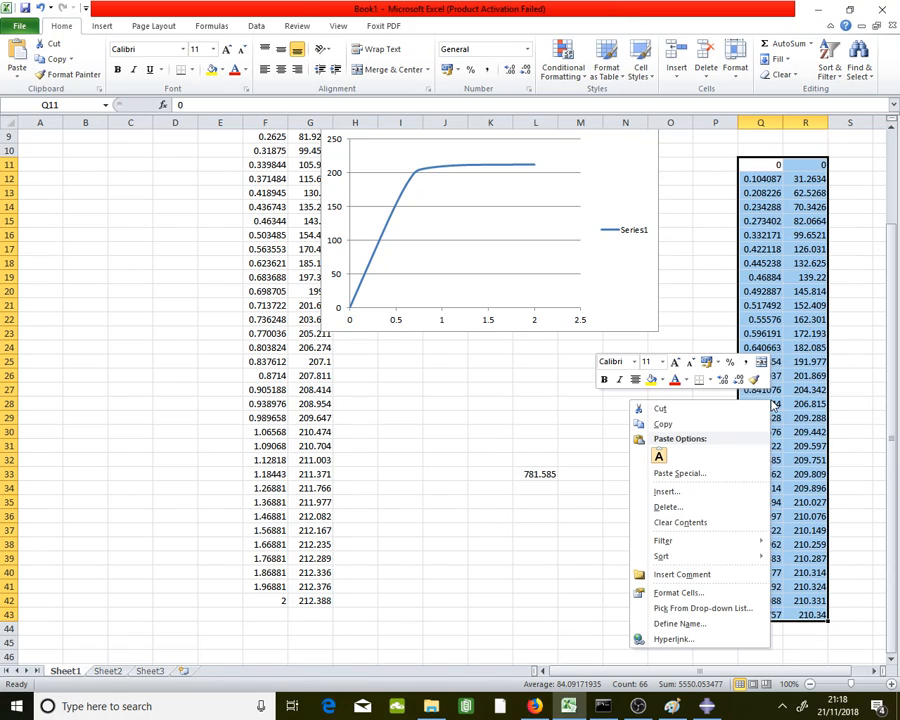
pyautogui.click(715, 424)
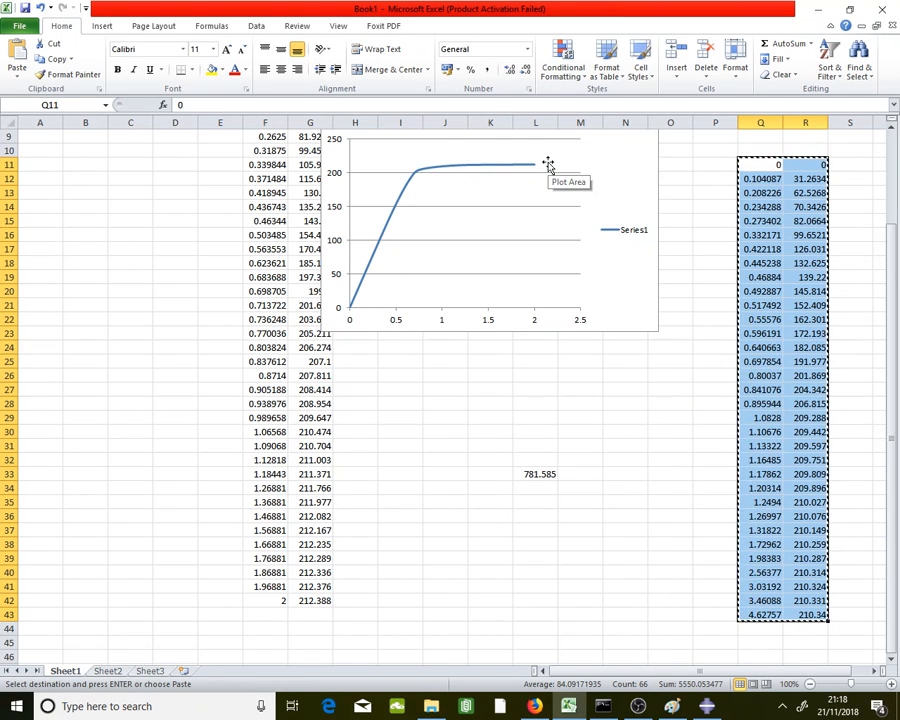
# - Enlarge the force-displacement chart and paste the copied Q11:R43 data as a new series in columns, with X values in the first column
pyautogui.click(612, 264)
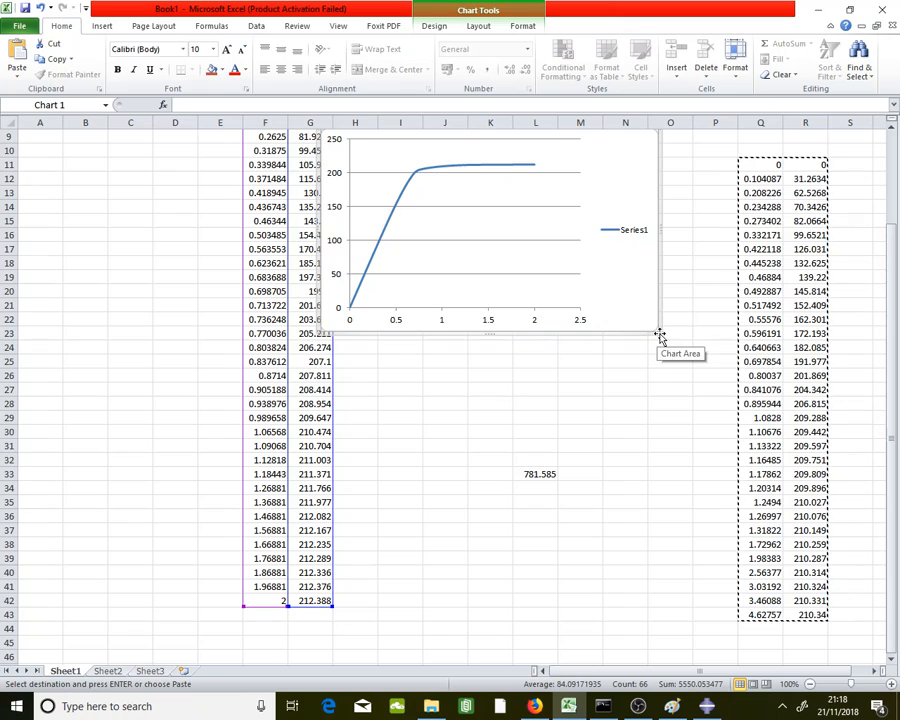
pyautogui.moveTo(662, 340); pyautogui.dragTo(714, 412)
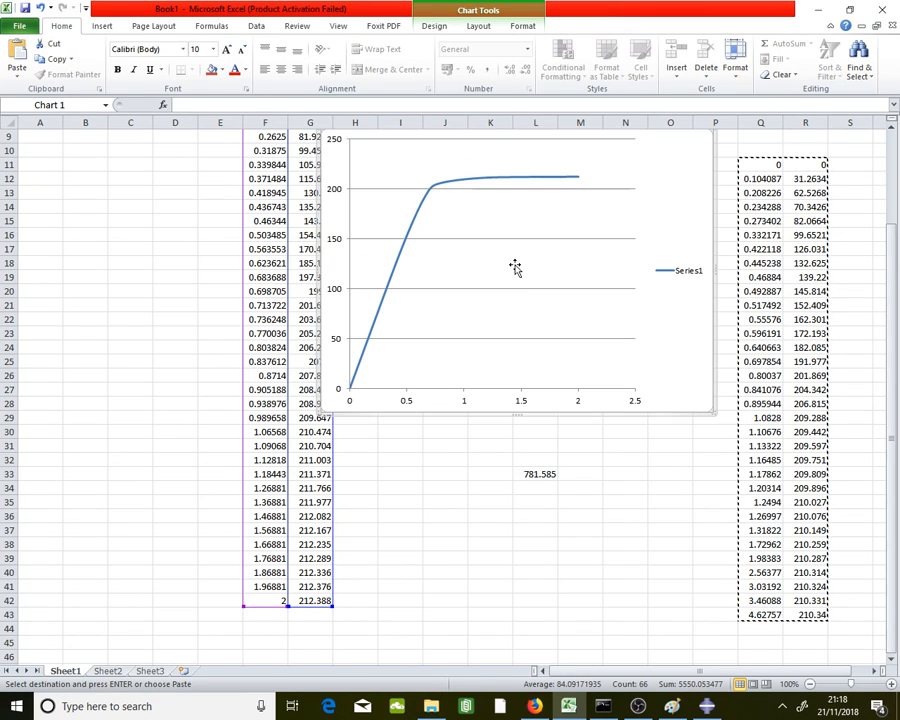
pyautogui.click(17, 70)
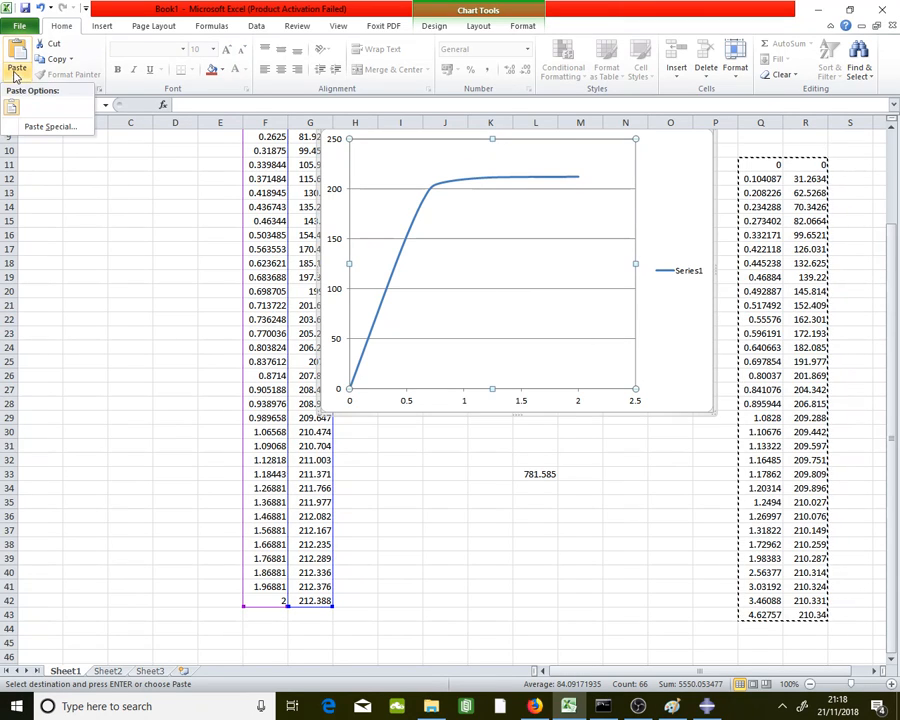
pyautogui.click(42, 125)
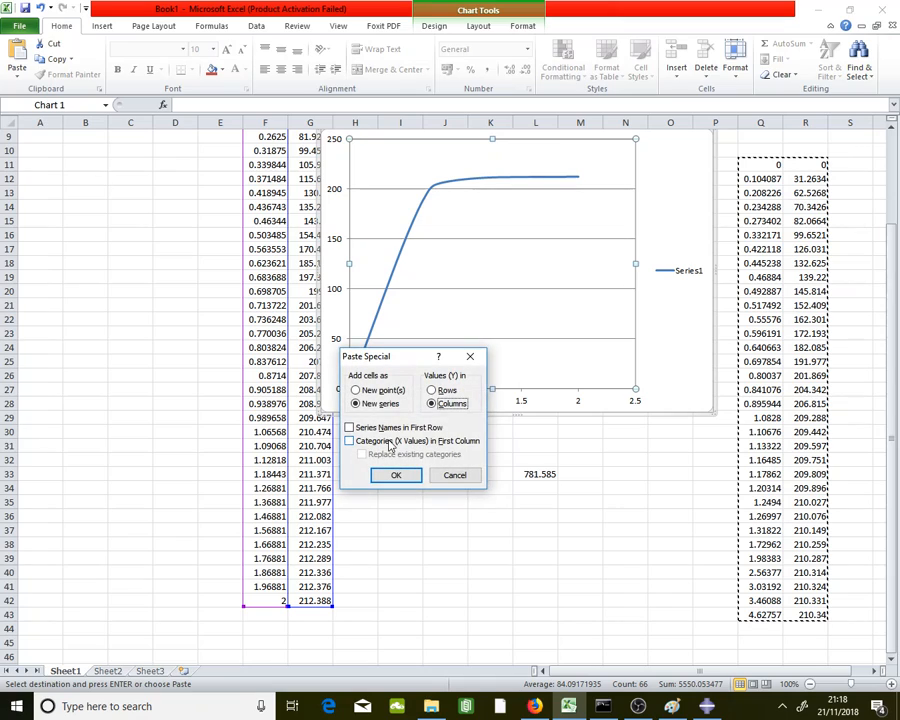
pyautogui.click(350, 440)
pyautogui.click(397, 476)
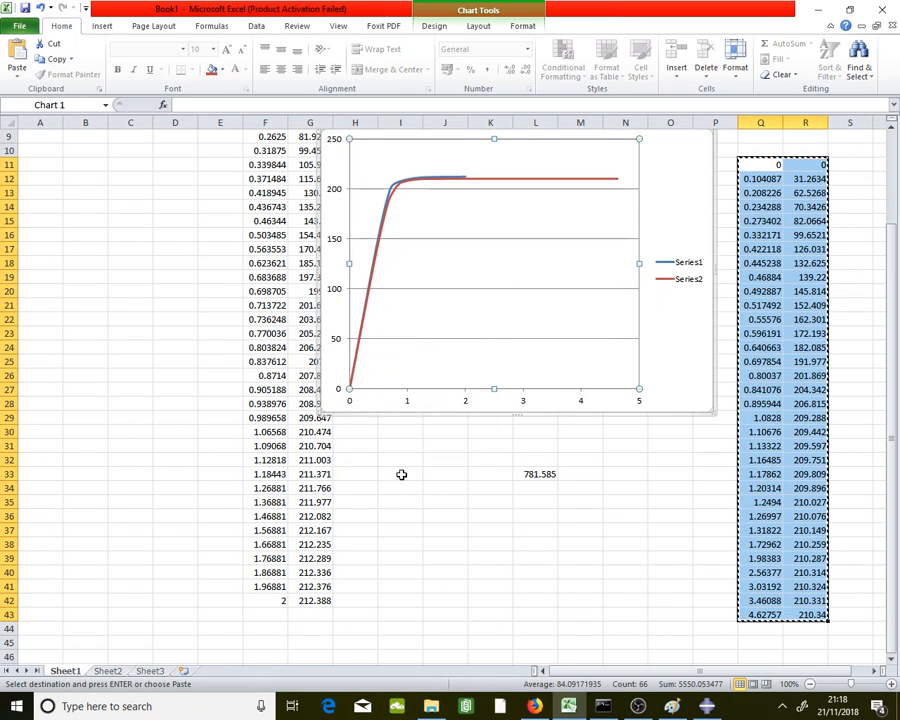
pyautogui.click(118, 264)
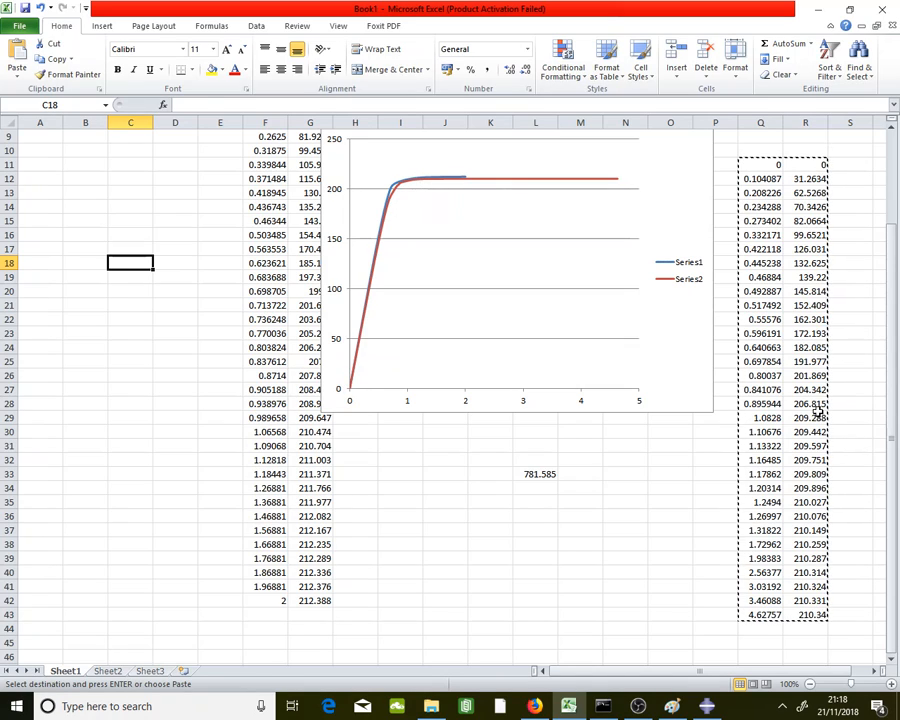
# - Examine the Case 2 values around rows 28 and 29 and the data range behind the chart's Series2 curve
pyautogui.click(808, 418)
pyautogui.click(808, 403)
pyautogui.click(767, 403)
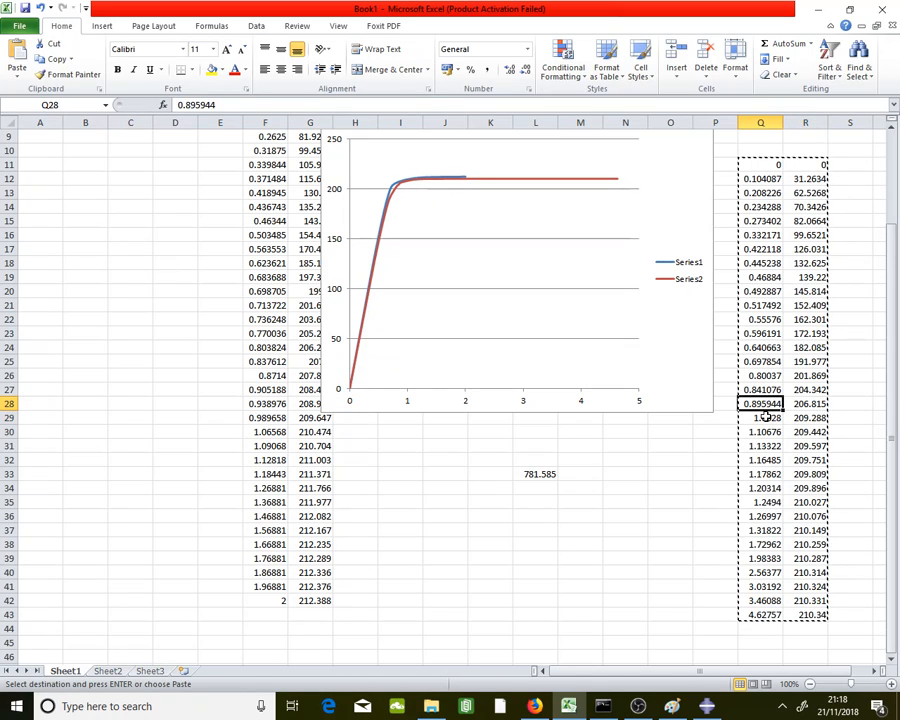
pyautogui.click(766, 417)
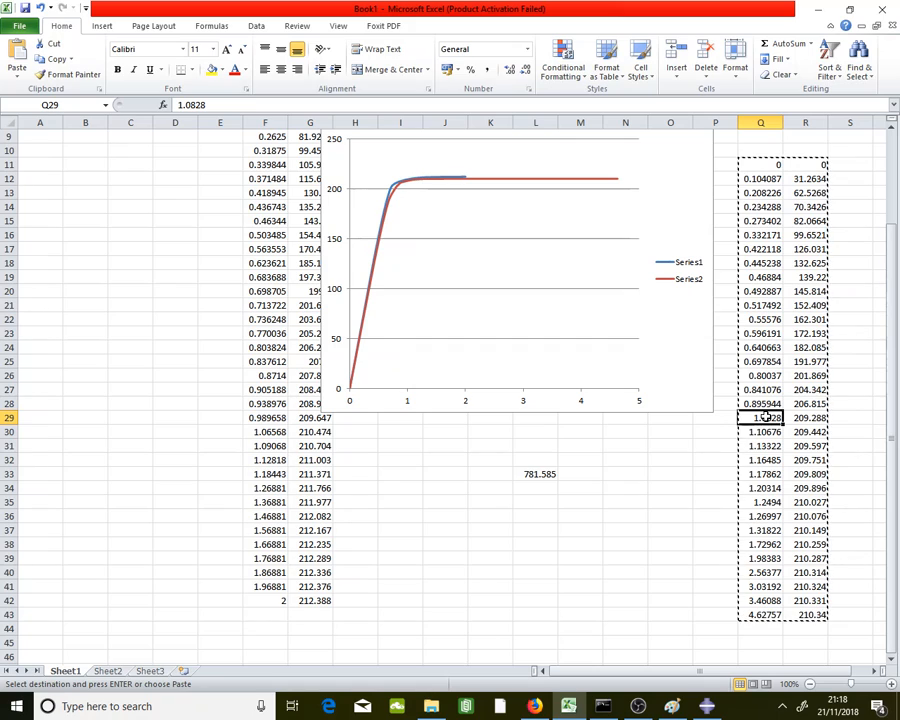
pyautogui.click(592, 190)
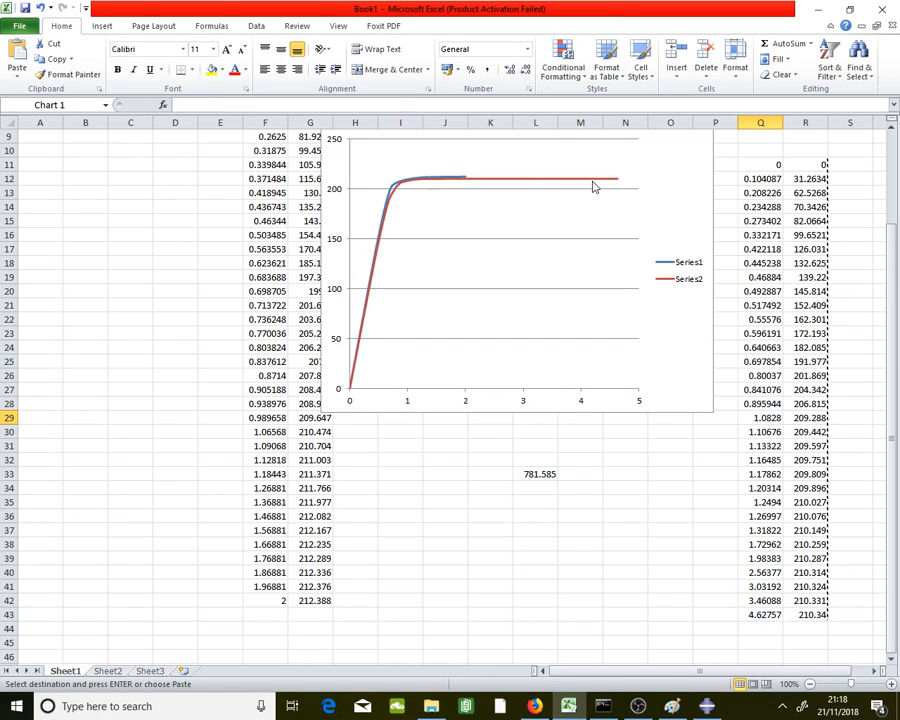
pyautogui.hotkey('ctrl', 'v')
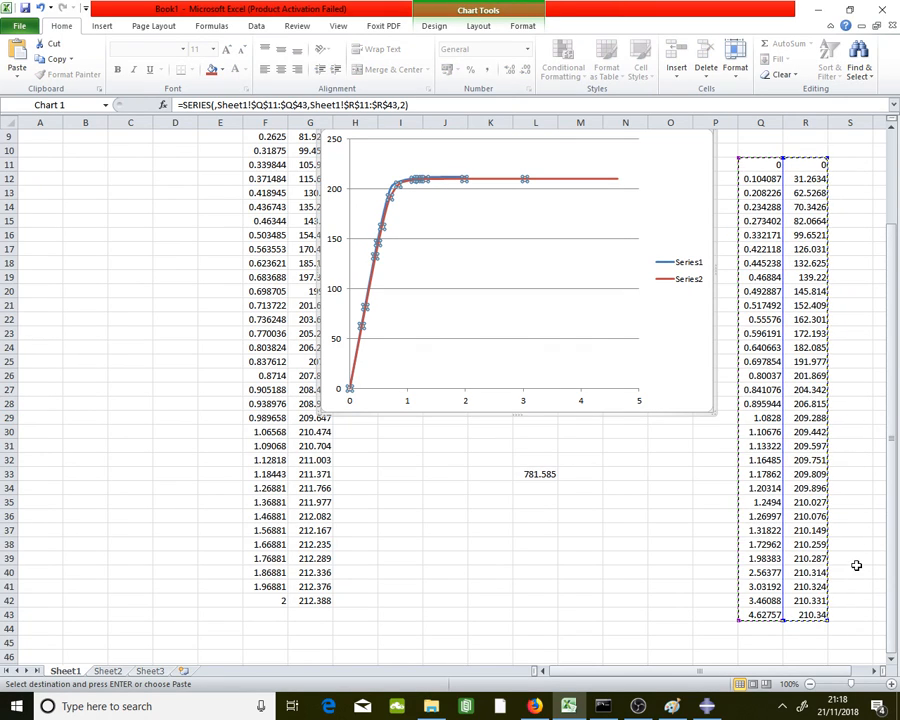
pyautogui.click(856, 562)
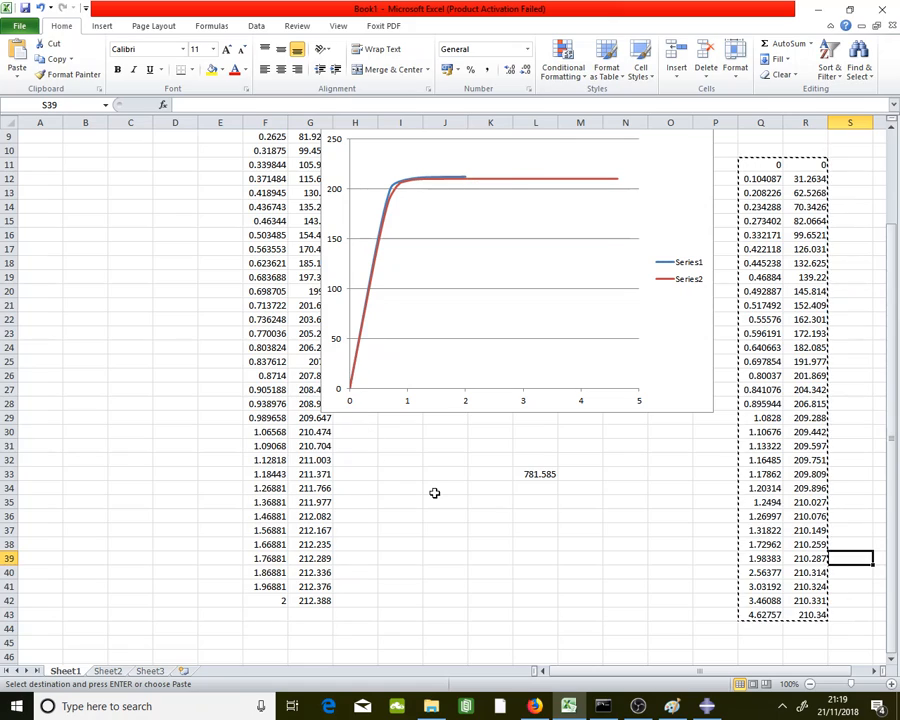
# - Review the pressure formula in L33 and the Case 2 load description in the tutorial PDF in Firefox
pyautogui.click(438, 493)
pyautogui.click(443, 472)
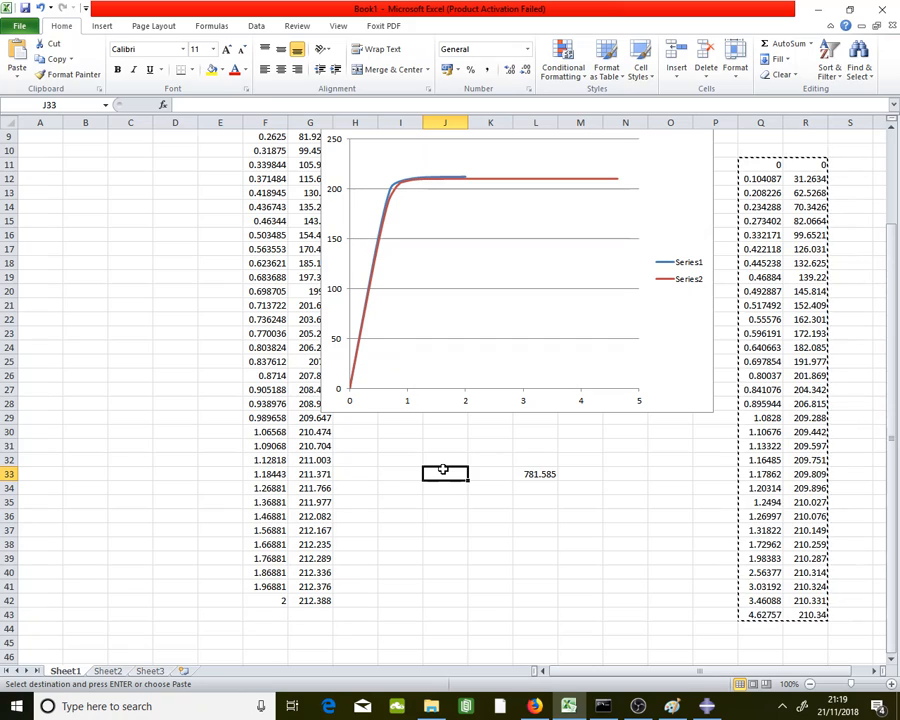
pyautogui.click(568, 704)
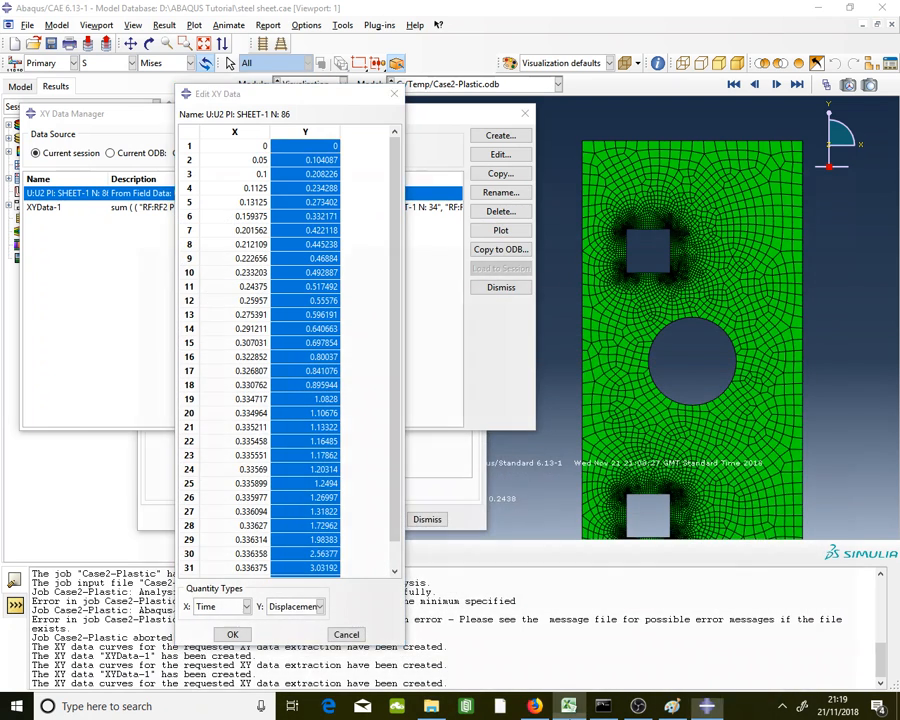
pyautogui.click(568, 704)
pyautogui.click(545, 474)
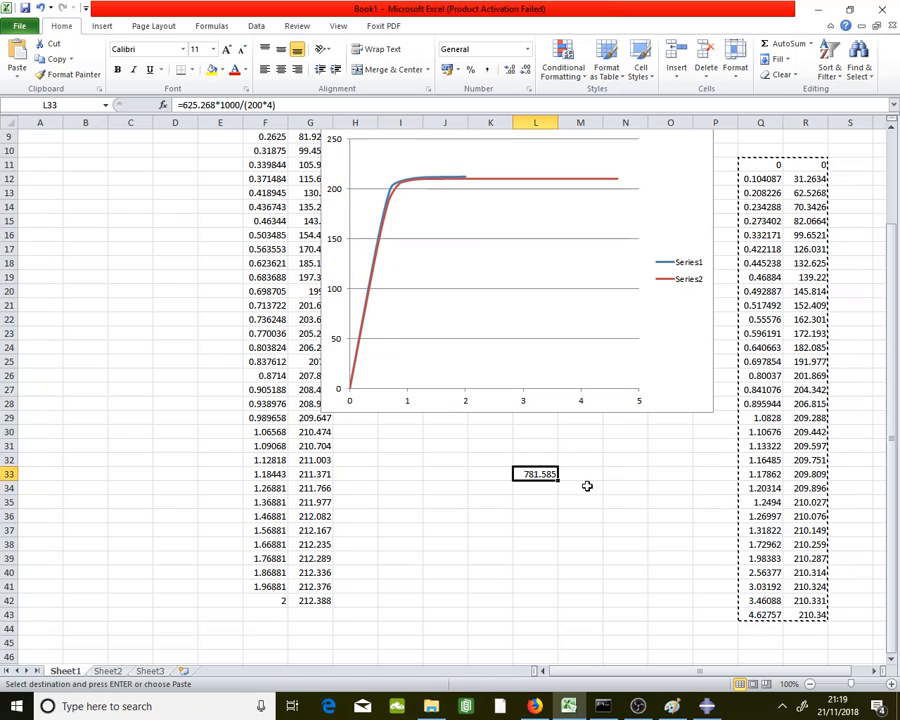
pyautogui.click(536, 706)
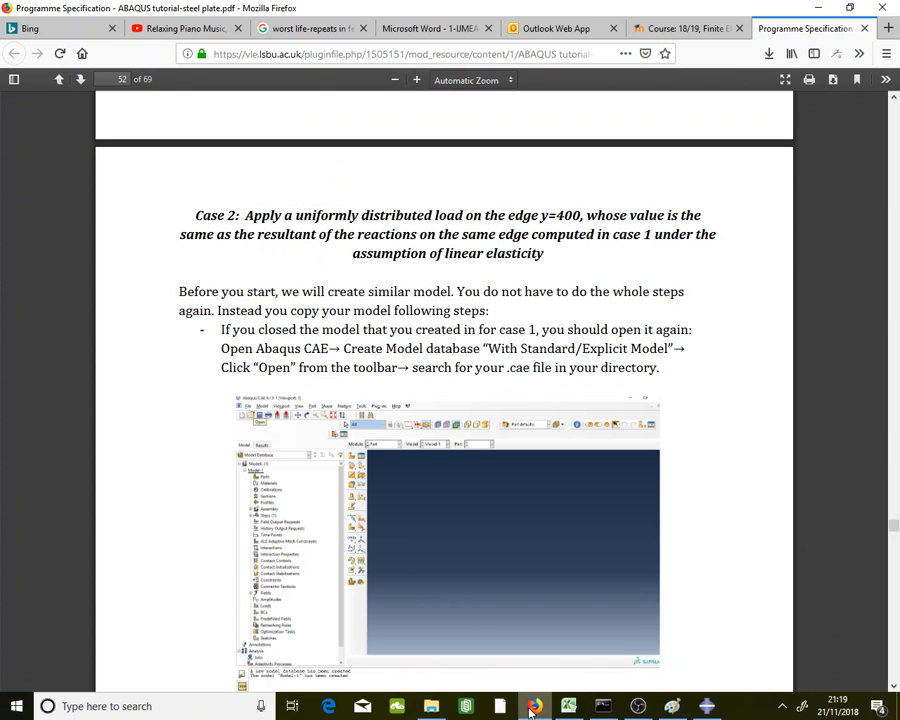
# - Switch to Abaqus, close the XY data editor and delete both saved XY data sets, the node 86 U2 data and XYData-1
pyautogui.click(706, 706)
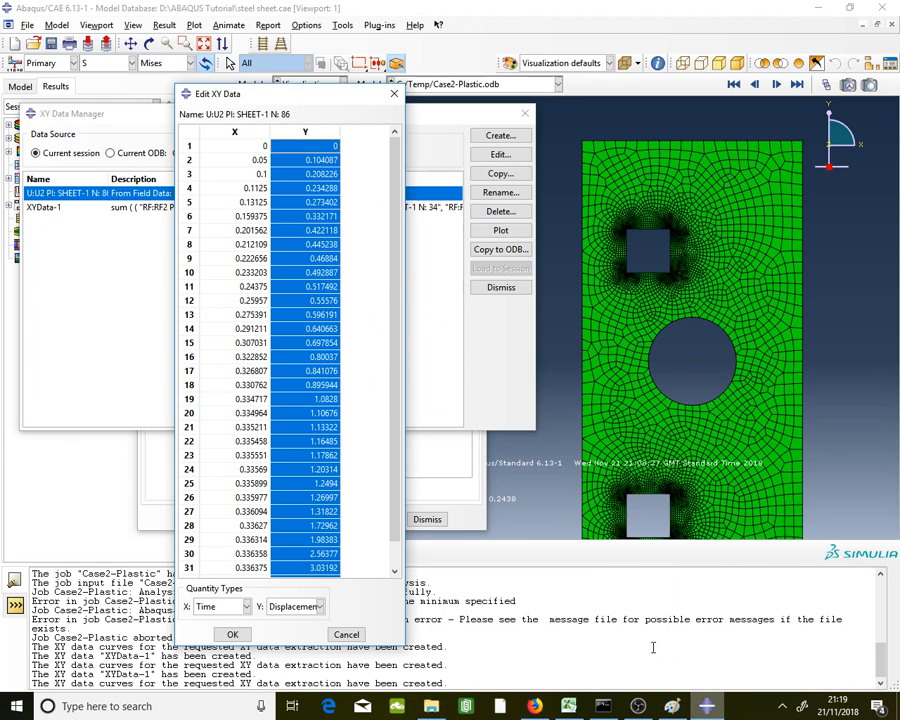
pyautogui.click(394, 95)
pyautogui.moveTo(397, 199); pyautogui.dragTo(413, 221)
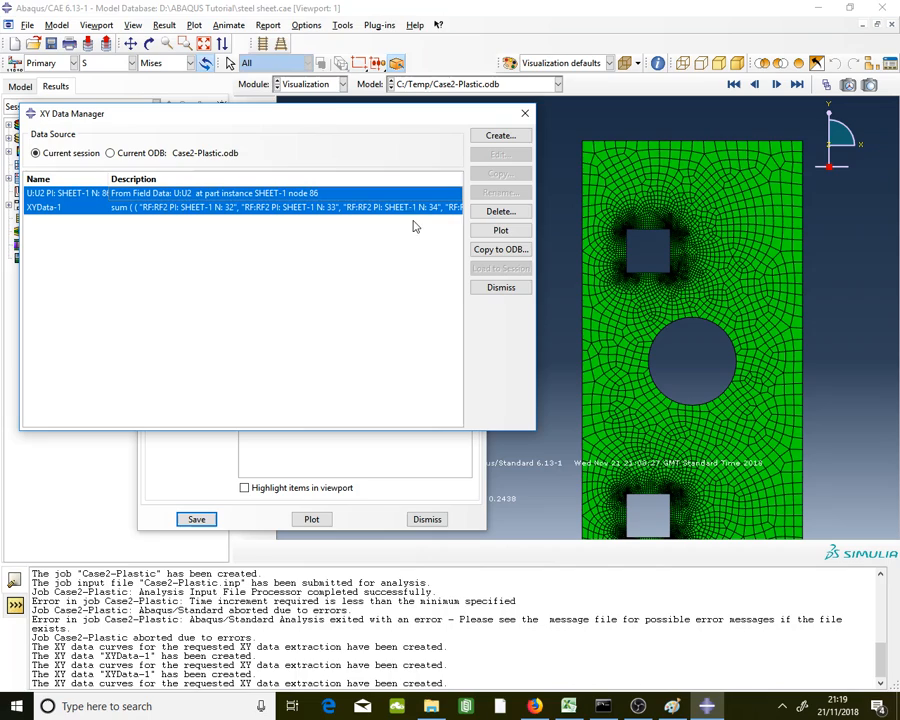
pyautogui.click(496, 212)
pyautogui.click(411, 370)
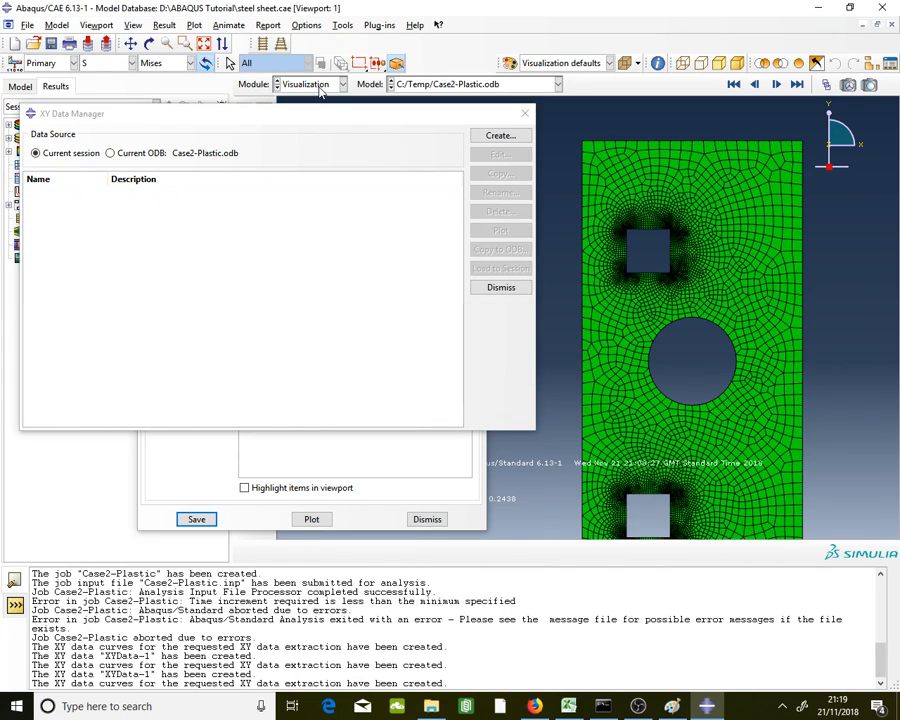
# - Go to the Load module and examine the boundary condition list and the magnitude of pressure load Load-1 on the plate's top edge
pyautogui.click(321, 88)
pyautogui.click(302, 142)
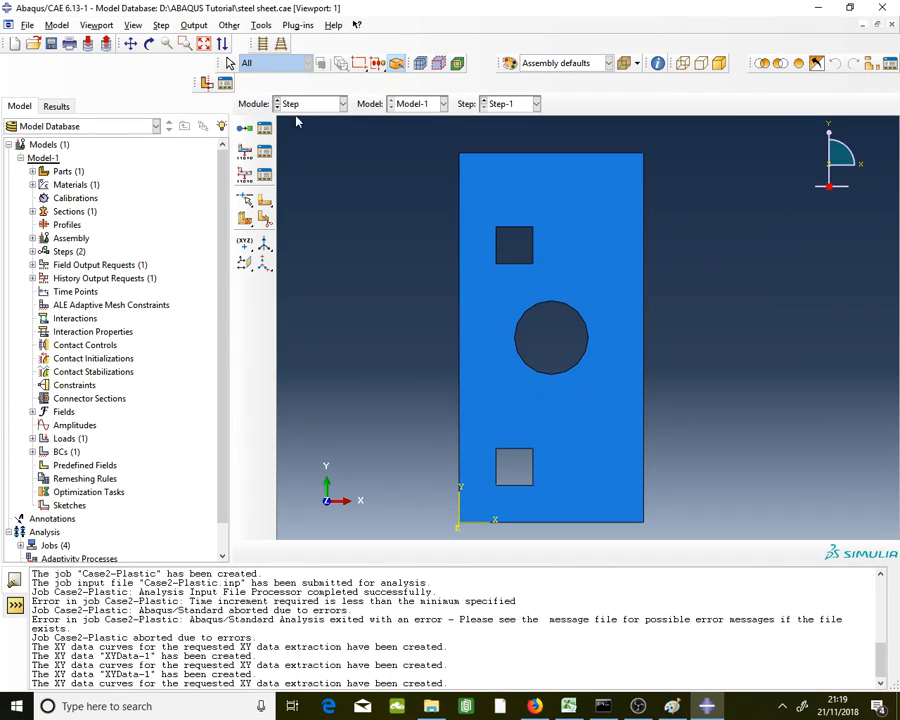
pyautogui.click(310, 103)
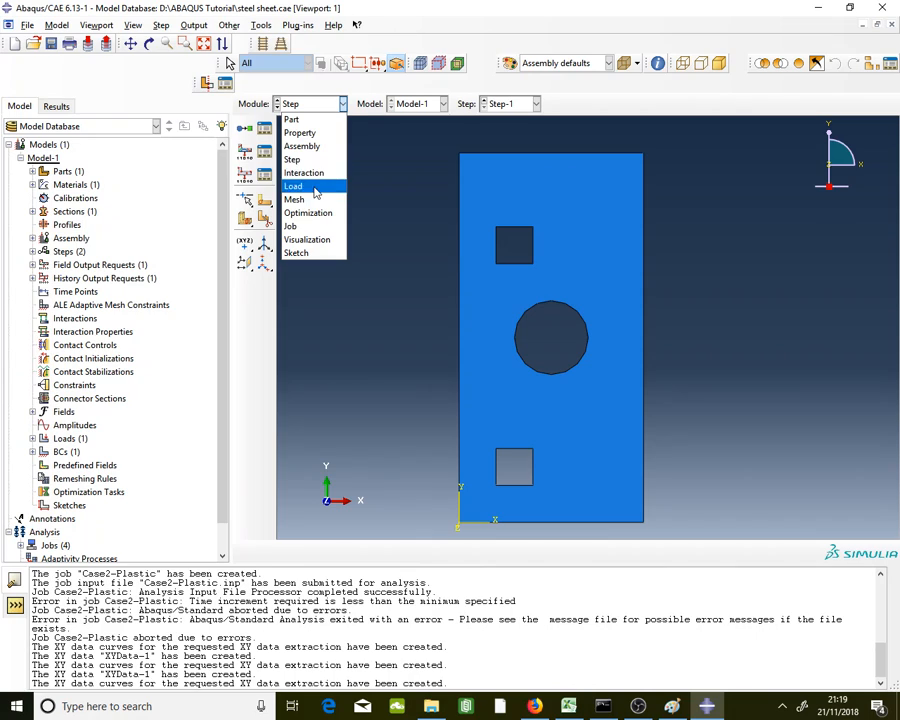
pyautogui.click(313, 185)
pyautogui.click(268, 152)
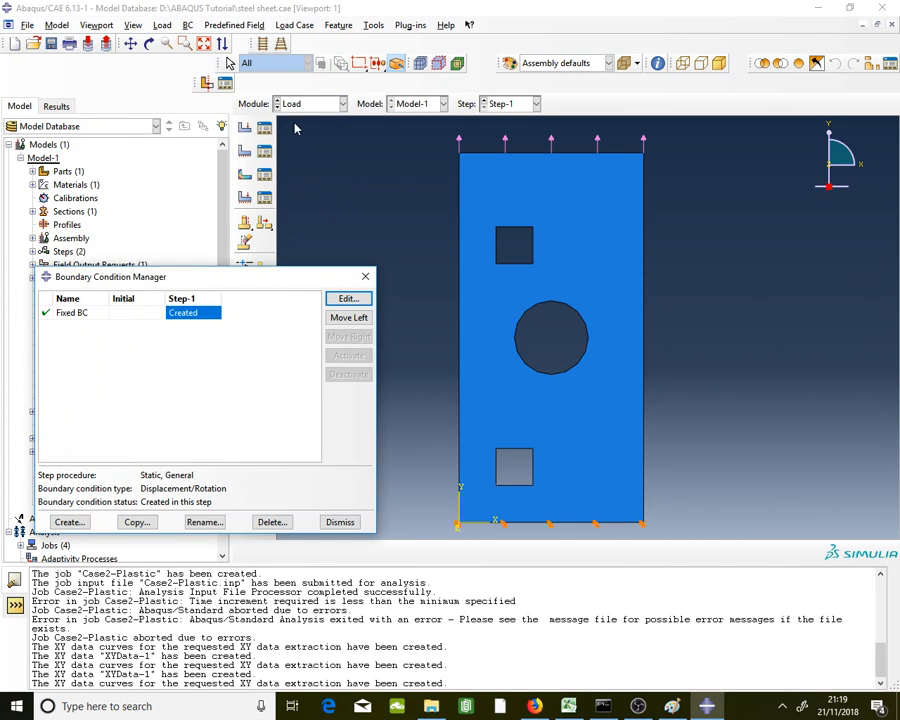
pyautogui.click(264, 128)
pyautogui.doubleClick(113, 339)
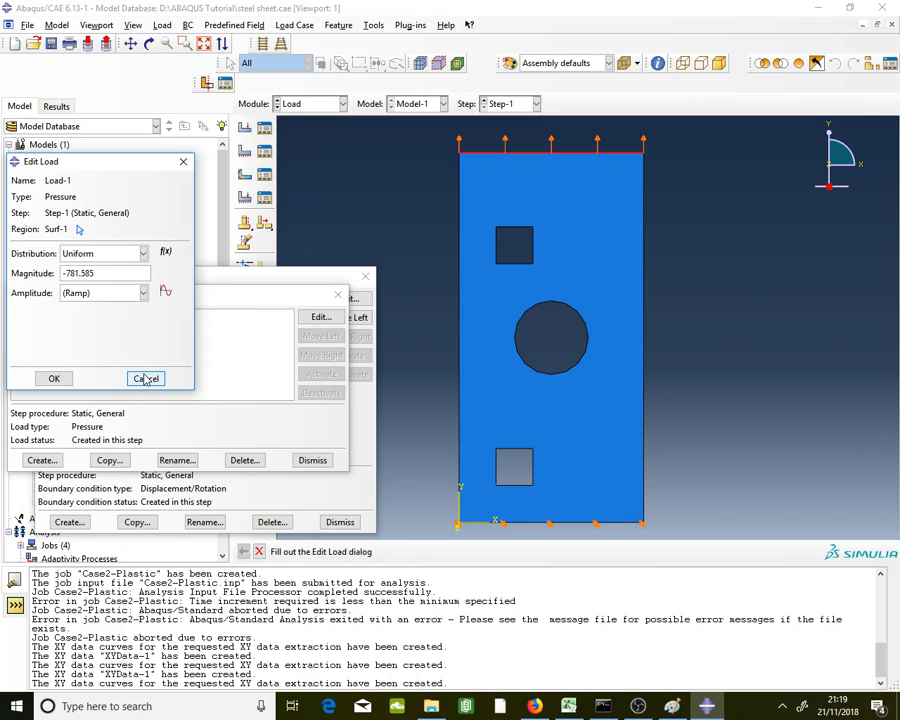
pyautogui.click(146, 378)
pyautogui.click(348, 295)
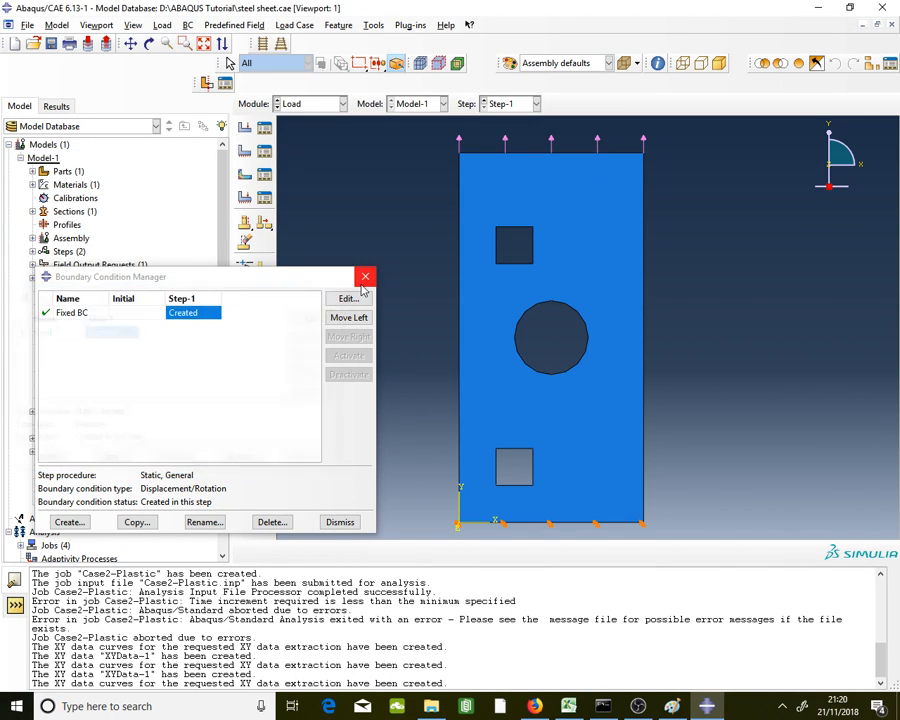
pyautogui.click(364, 278)
# - Switch to Excel and compare the applied pressure formula in L33 with the final displacement and force pair in Q43:R43
pyautogui.click(541, 706)
pyautogui.click(541, 706)
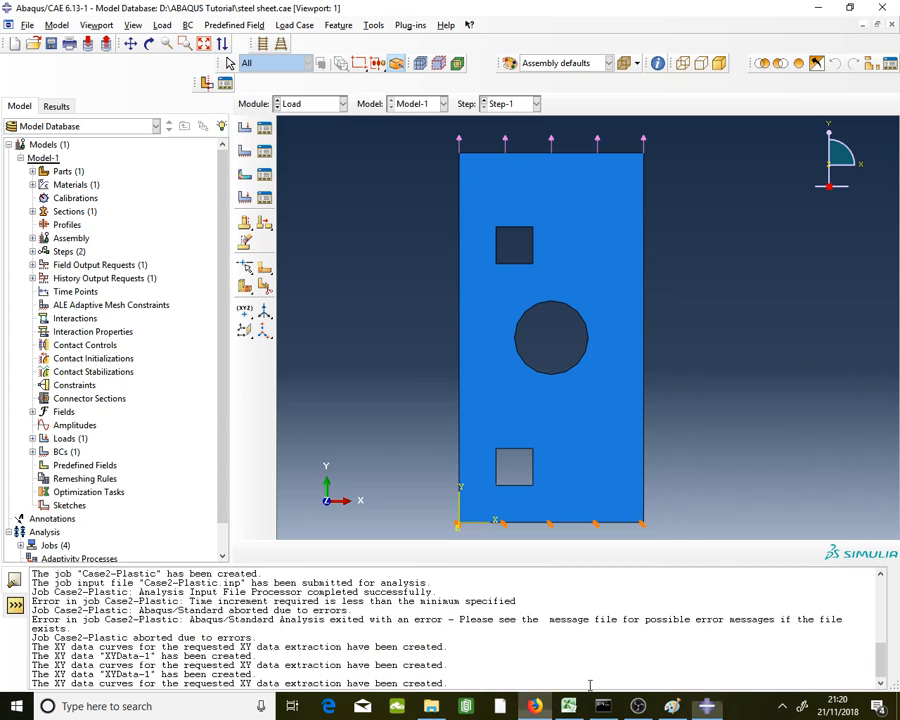
pyautogui.click(709, 712)
pyautogui.click(586, 474)
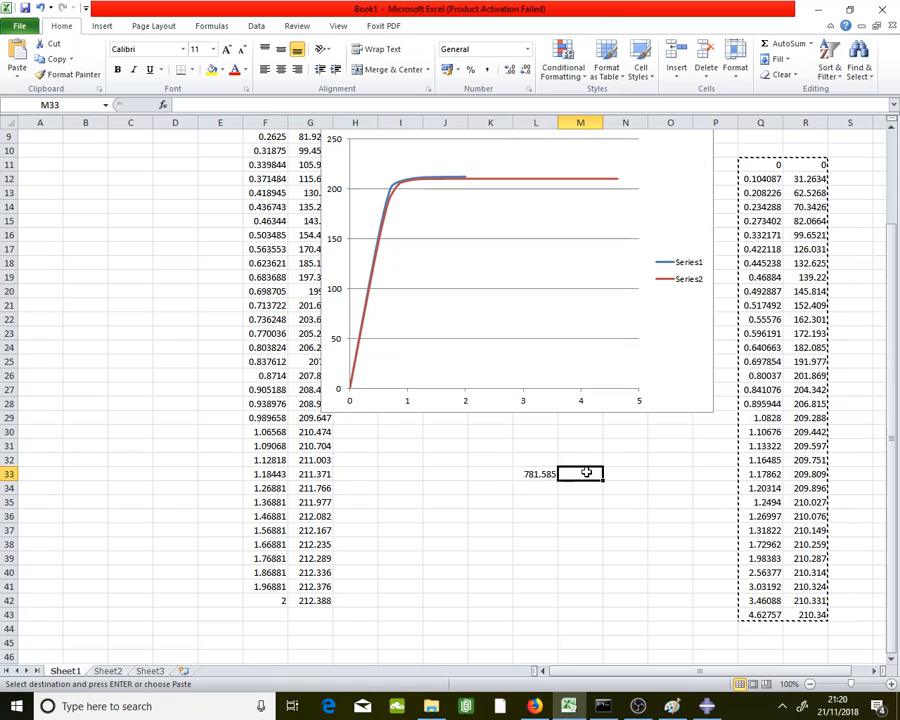
pyautogui.click(500, 473)
pyautogui.click(531, 473)
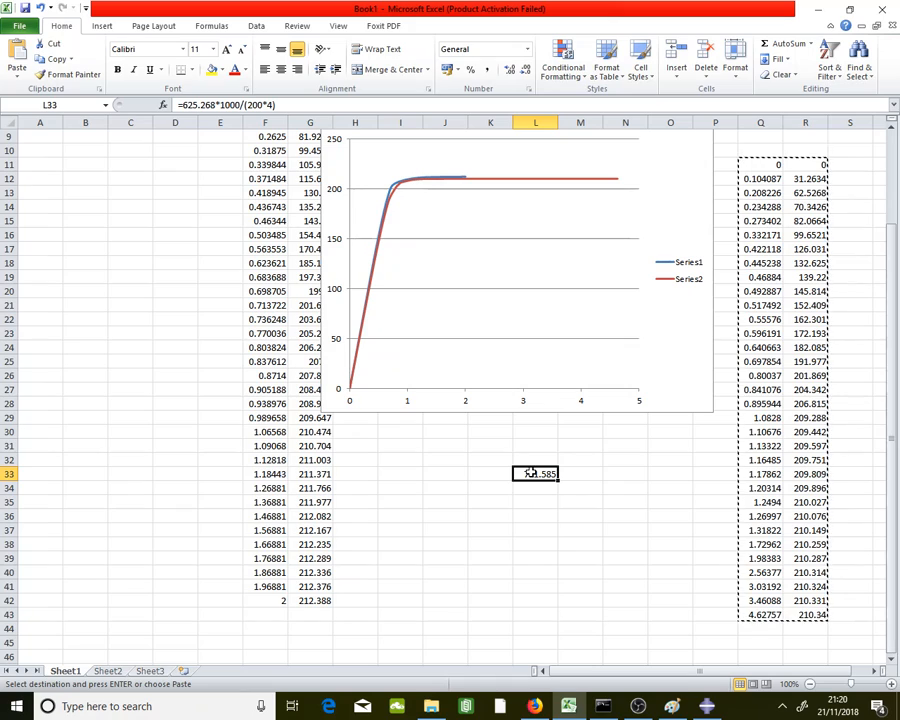
pyautogui.scroll(1, 531, 472)
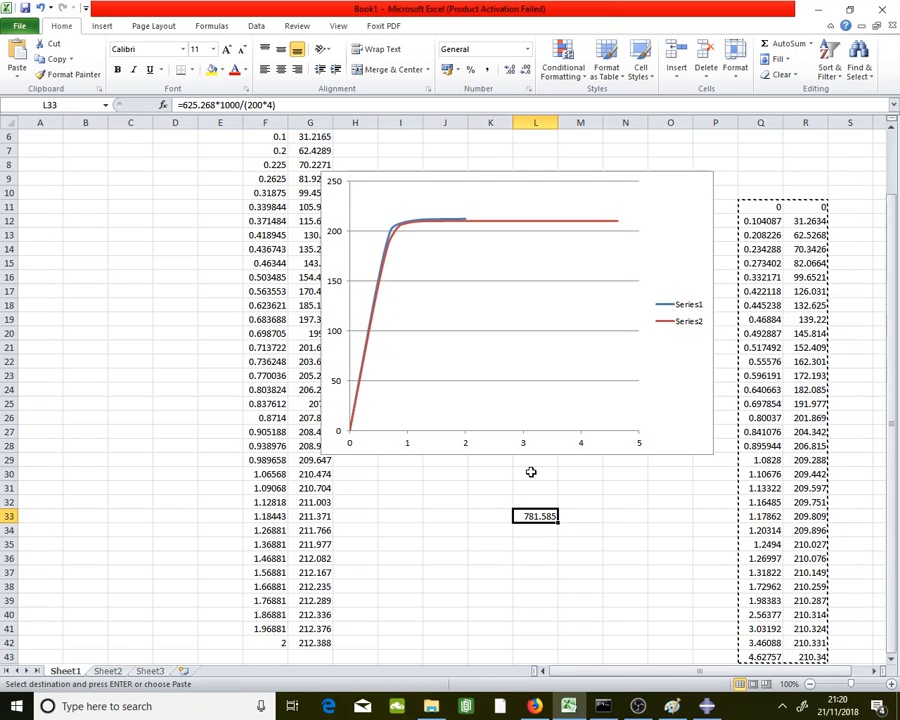
pyautogui.scroll(-1, 530, 471)
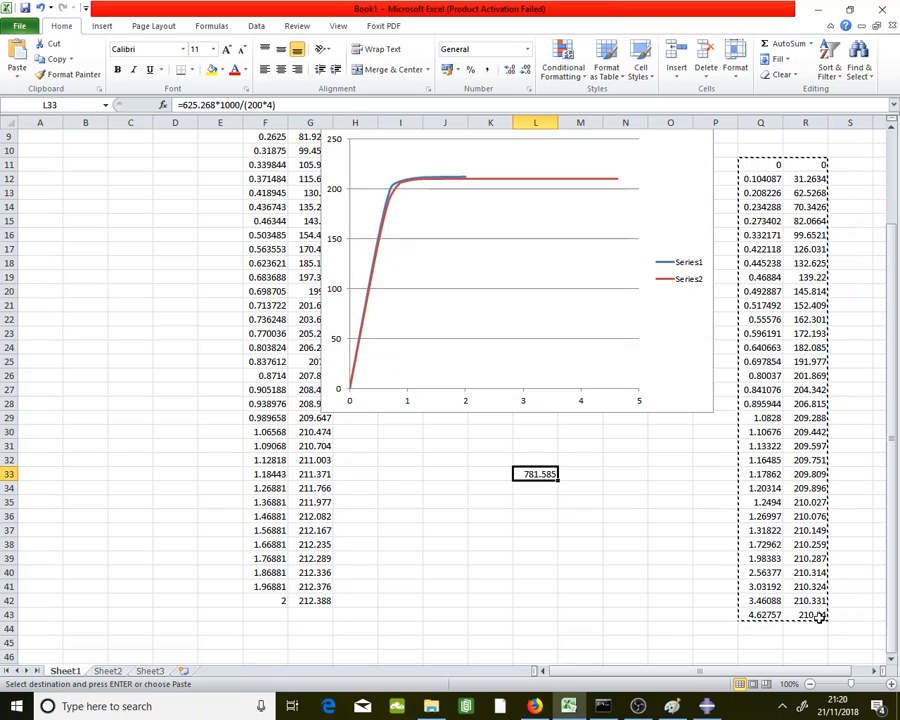
pyautogui.moveTo(820, 614); pyautogui.dragTo(760, 614)
pyautogui.click(652, 612)
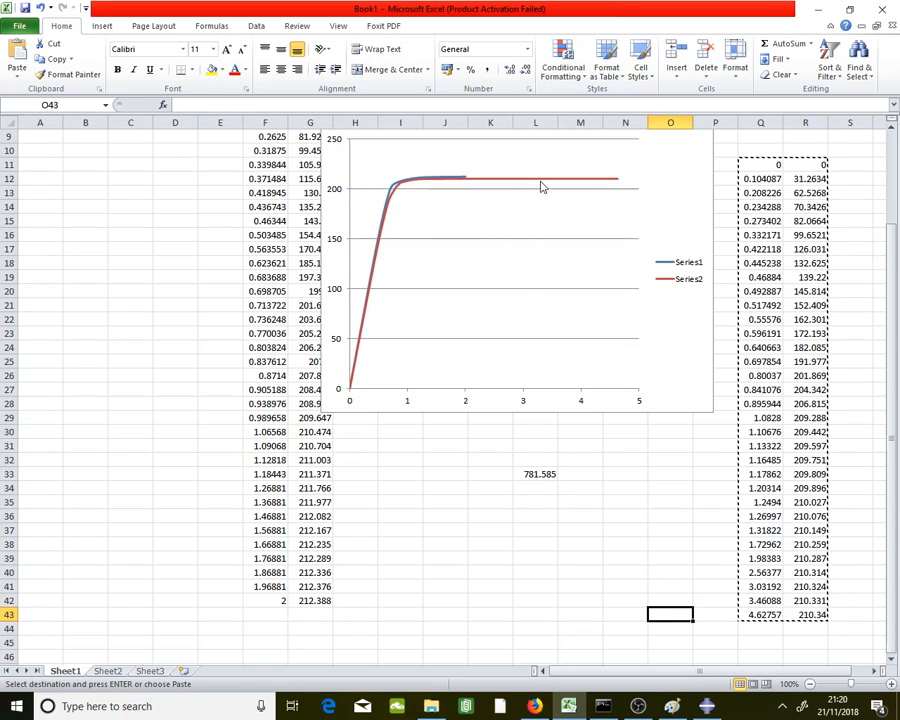
pyautogui.click(593, 500)
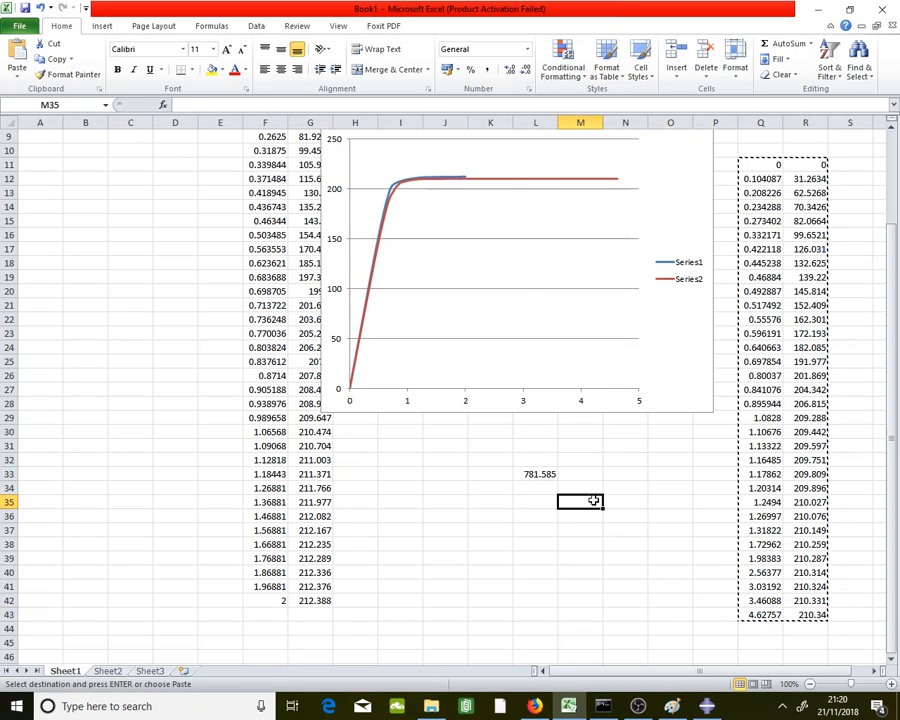
pyautogui.click(587, 463)
pyautogui.click(588, 487)
pyautogui.click(580, 471)
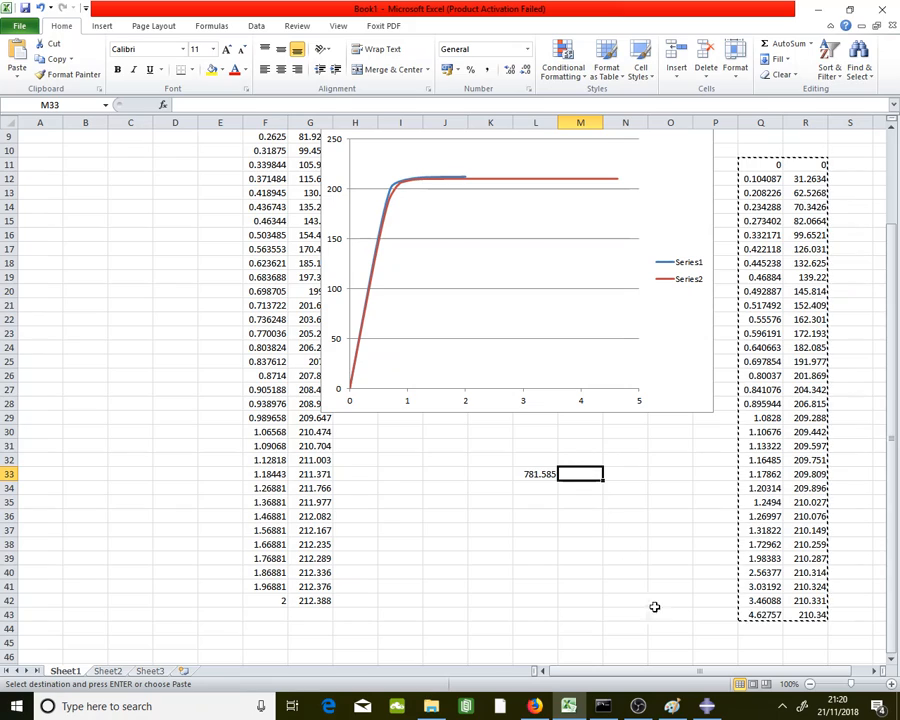
pyautogui.click(495, 428)
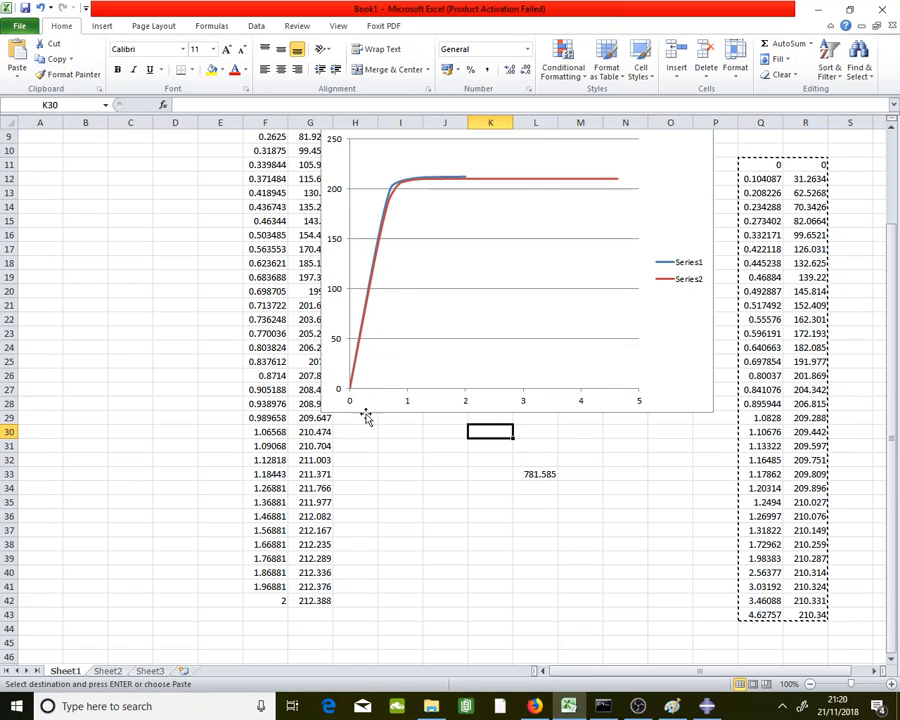
pyautogui.click(431, 500)
pyautogui.click(432, 461)
pyautogui.click(433, 487)
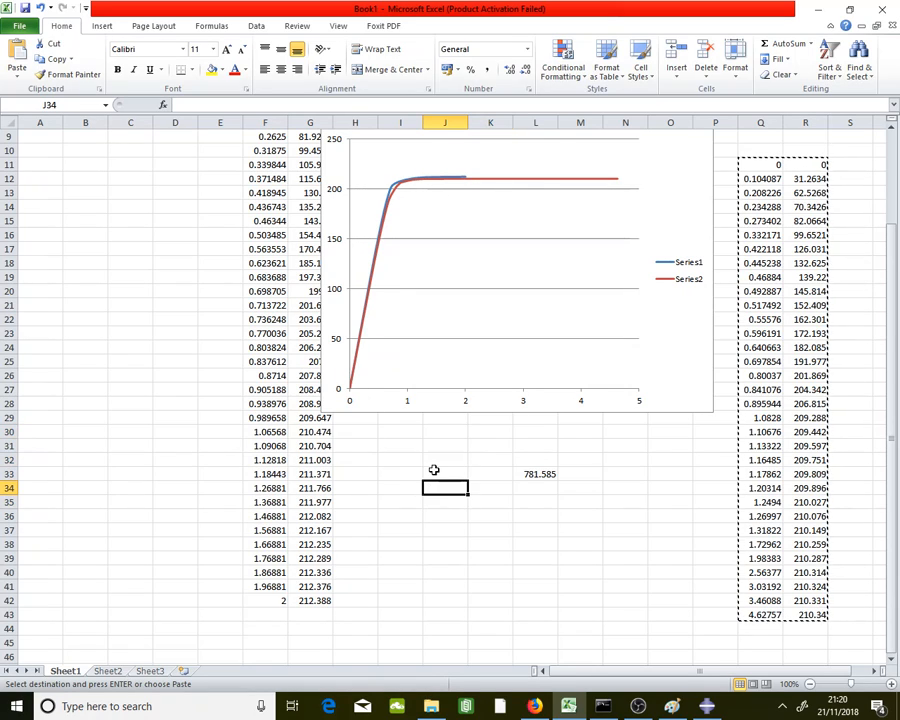
pyautogui.click(432, 473)
pyautogui.click(430, 487)
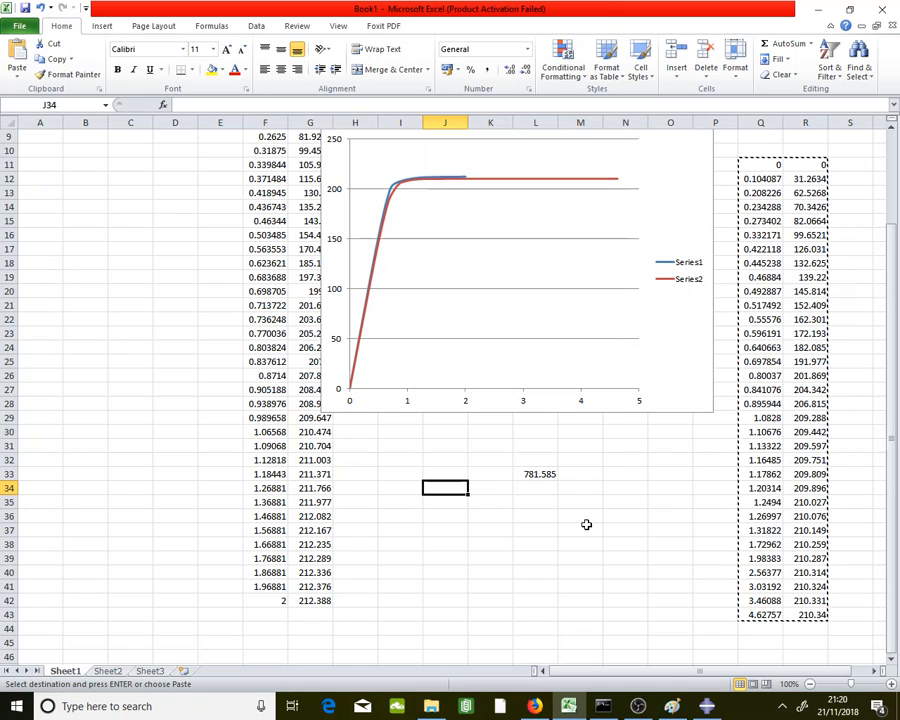
pyautogui.click(586, 529)
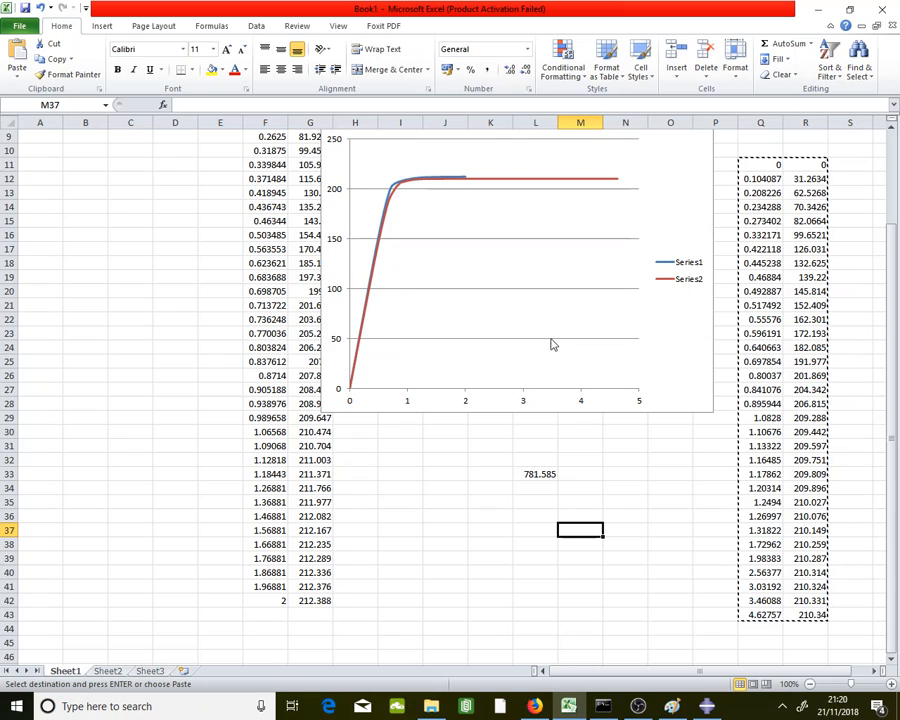
pyautogui.scroll(2, 551, 344)
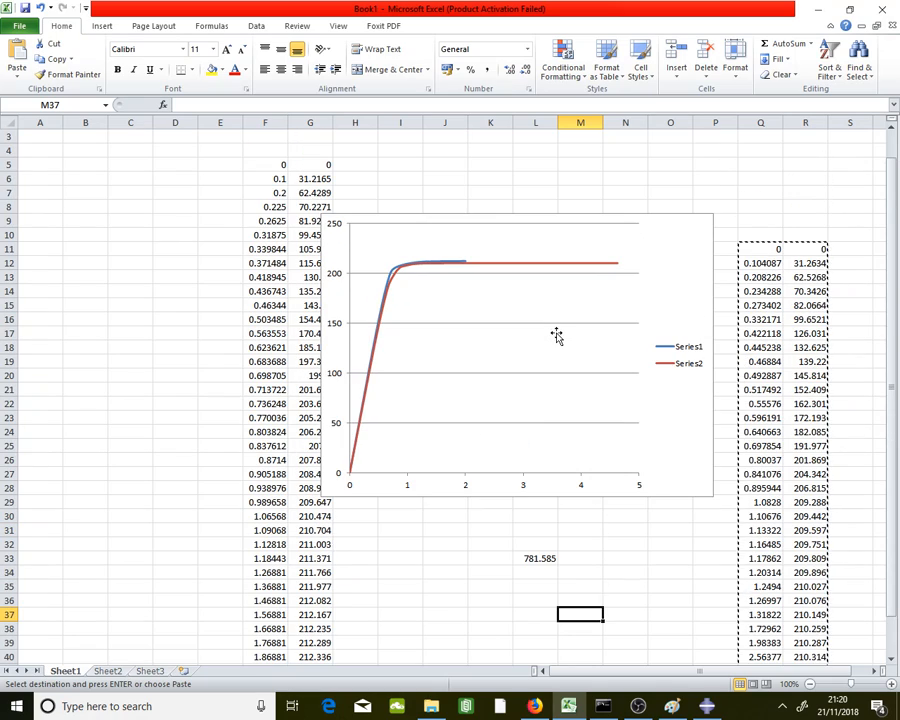
pyautogui.click(623, 568)
pyautogui.click(621, 541)
pyautogui.click(619, 530)
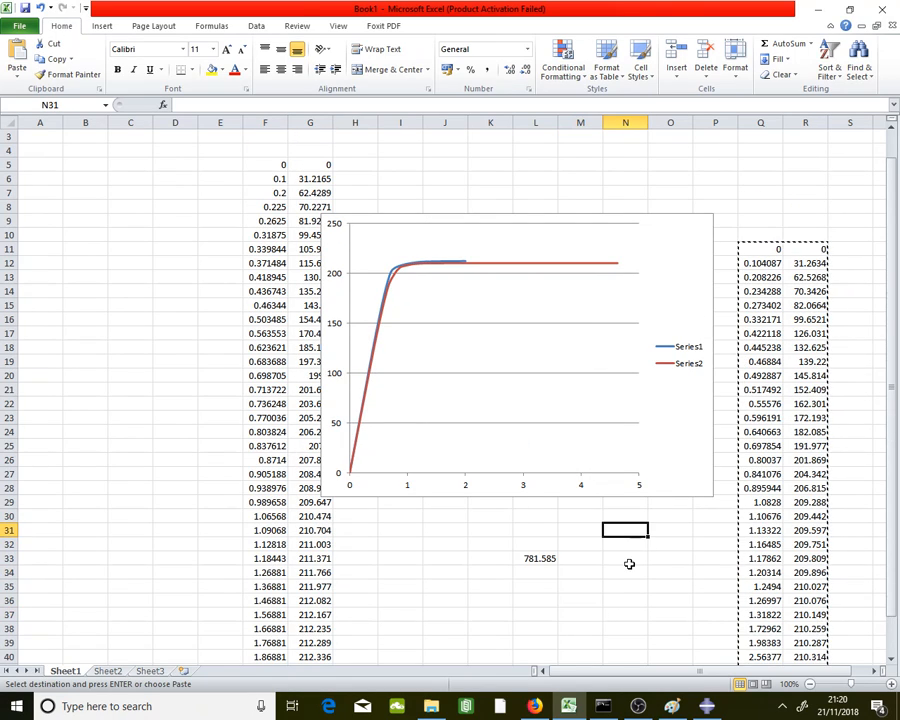
pyautogui.click(628, 561)
pyautogui.click(625, 542)
pyautogui.click(638, 706)
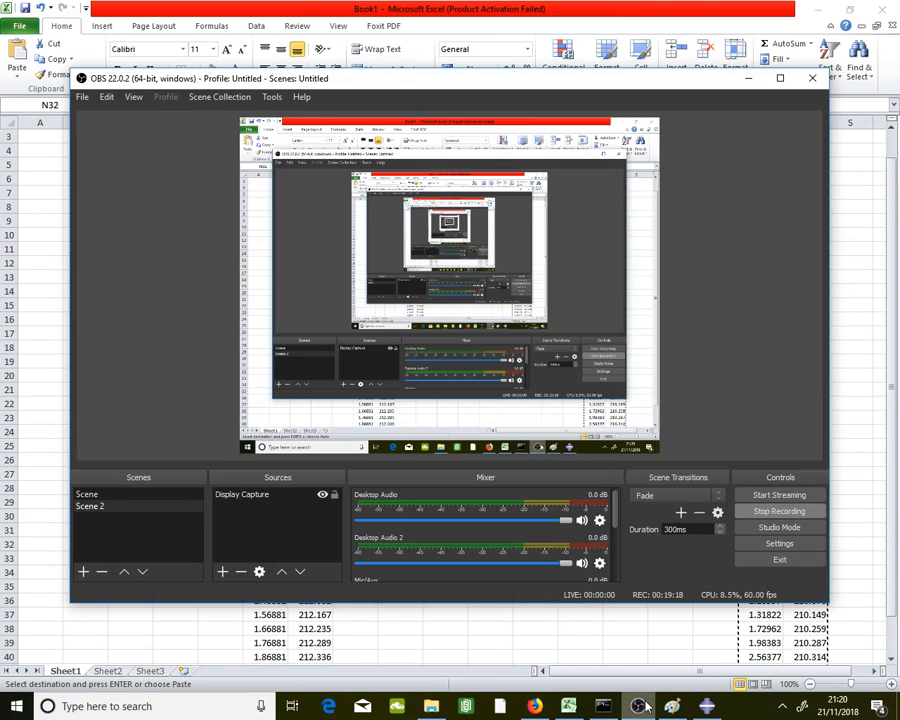